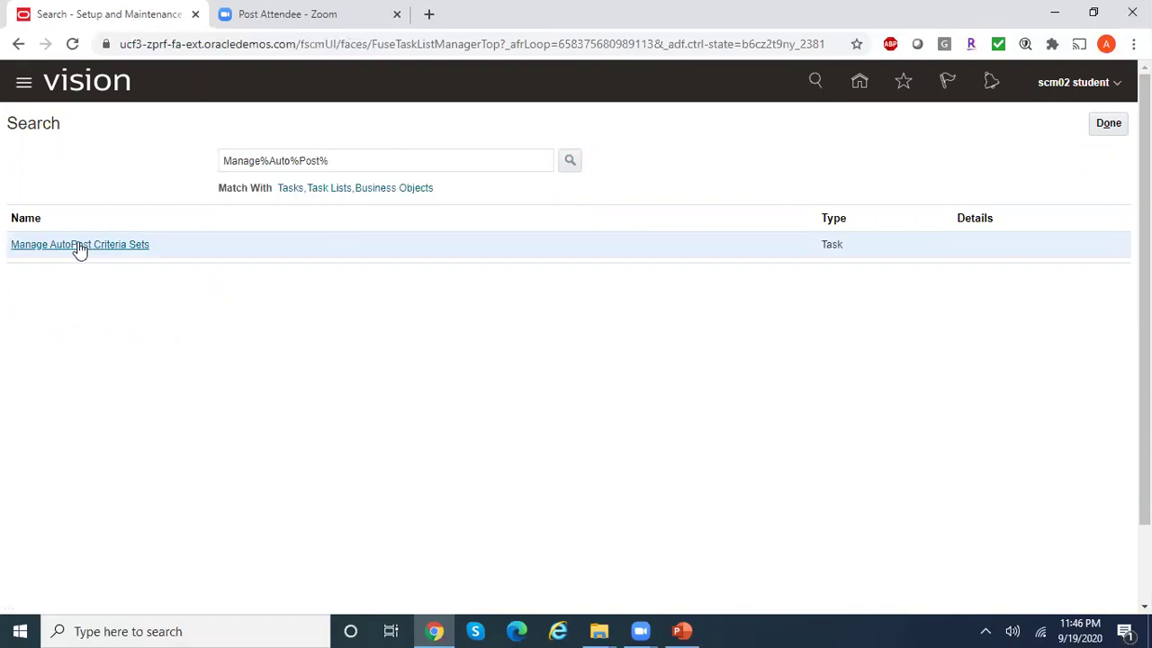
Step: Open the Manage AutoPost Criteria Sets task and start creating a new criteria set
left_click(77, 244)
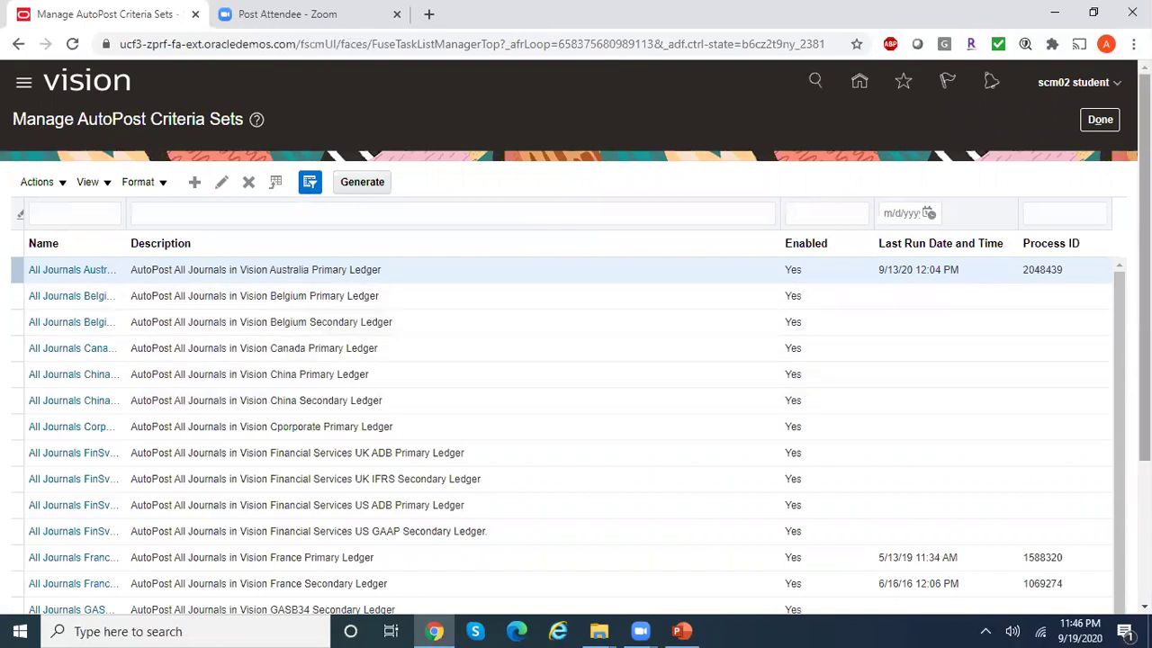
scroll(417, 268, "down", 1)
scroll(417, 268, "up", 1)
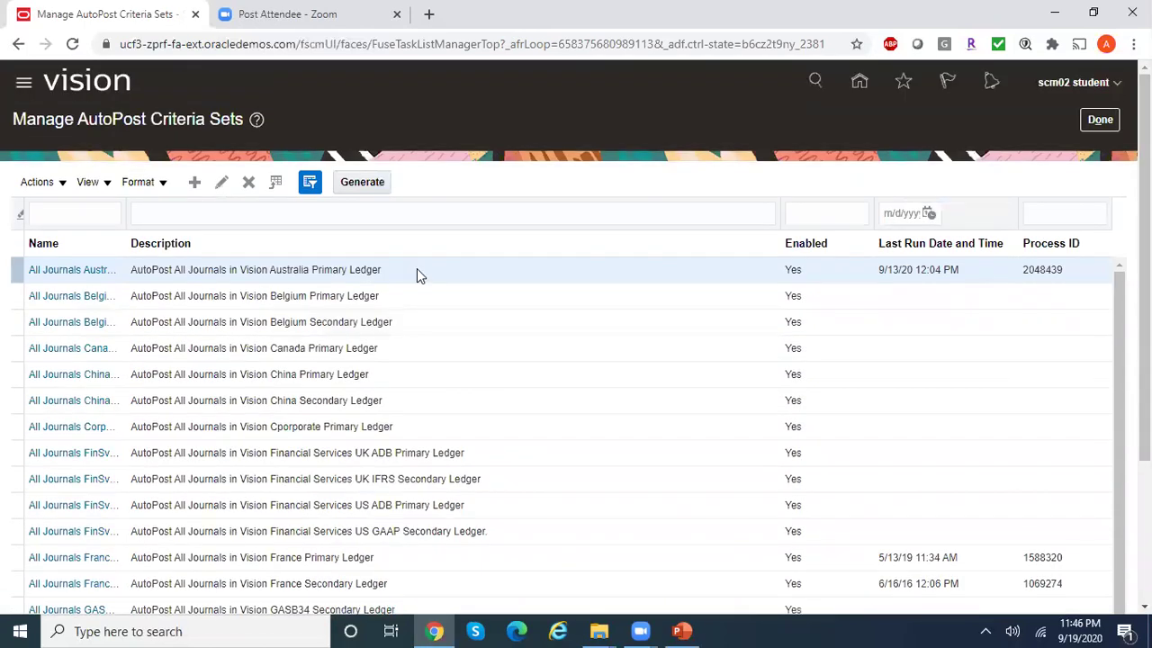
left_click(194, 184)
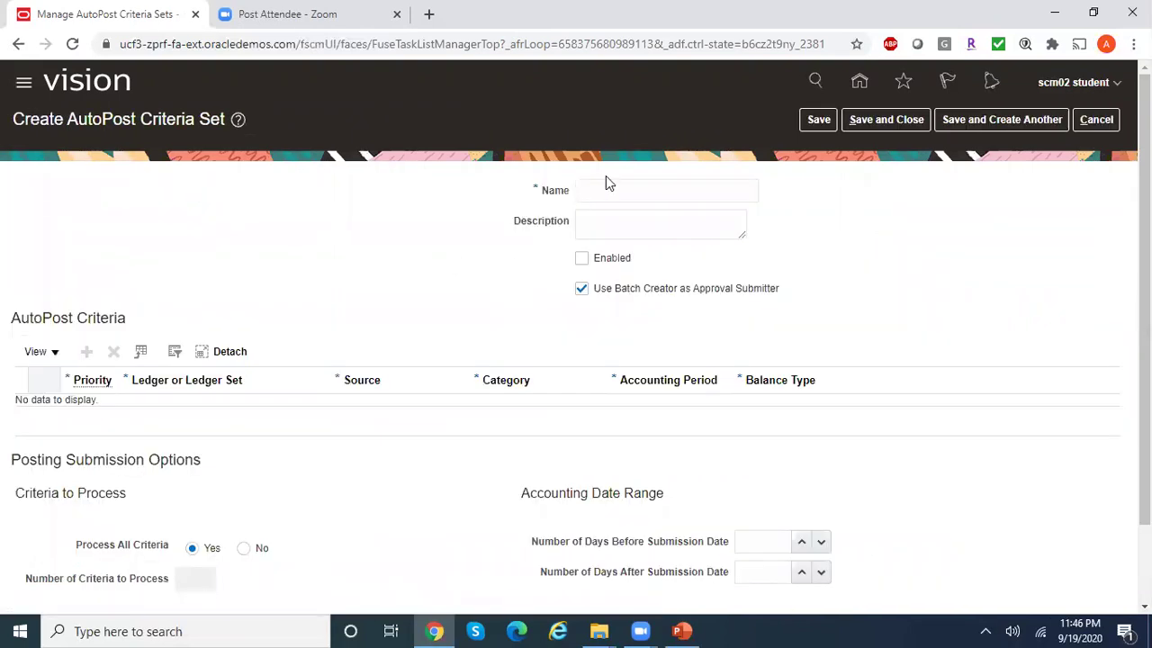
Step: Name the new AutoPost criteria set "All Journals in Infusion Led"
left_click(613, 185)
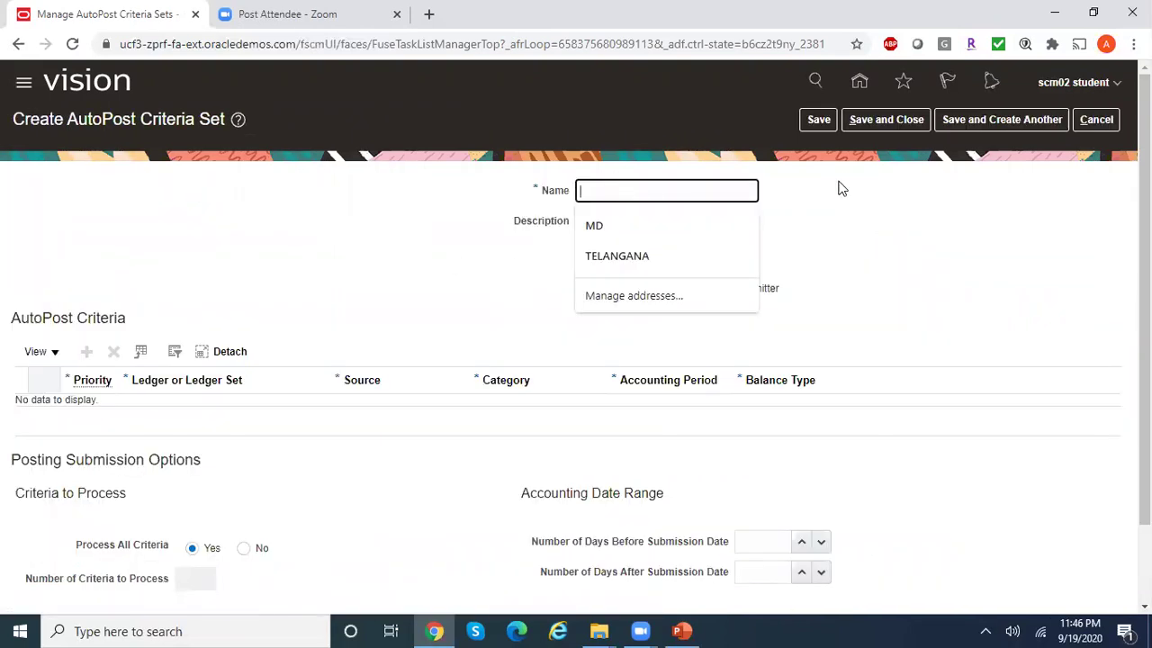
left_click(857, 189)
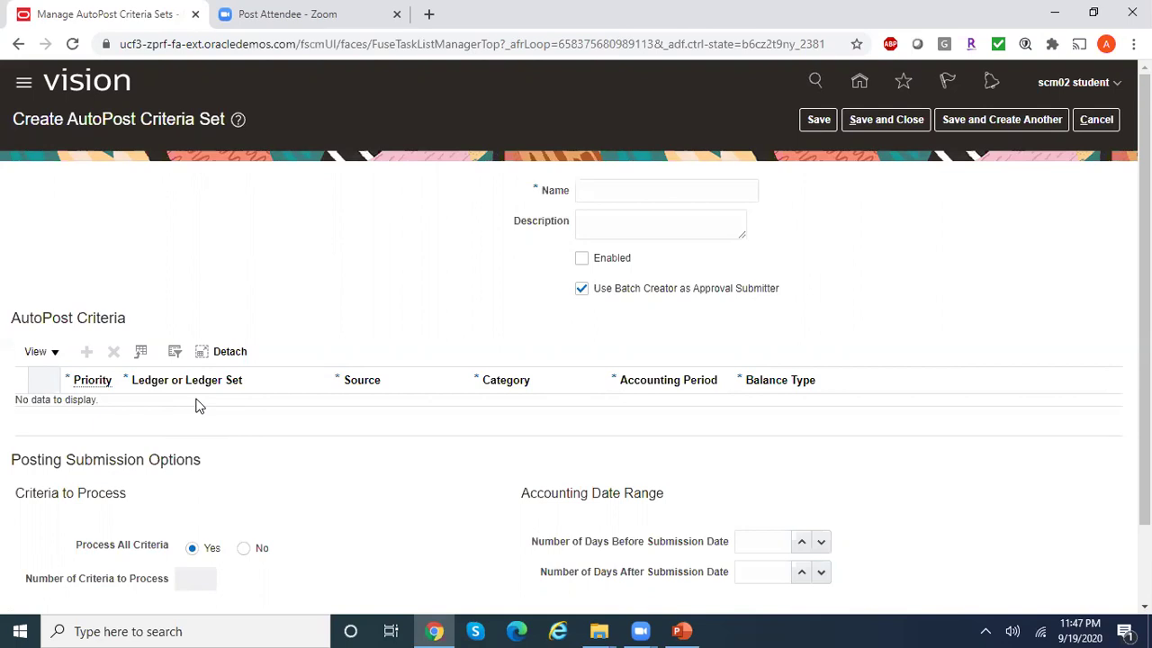
left_click(599, 193)
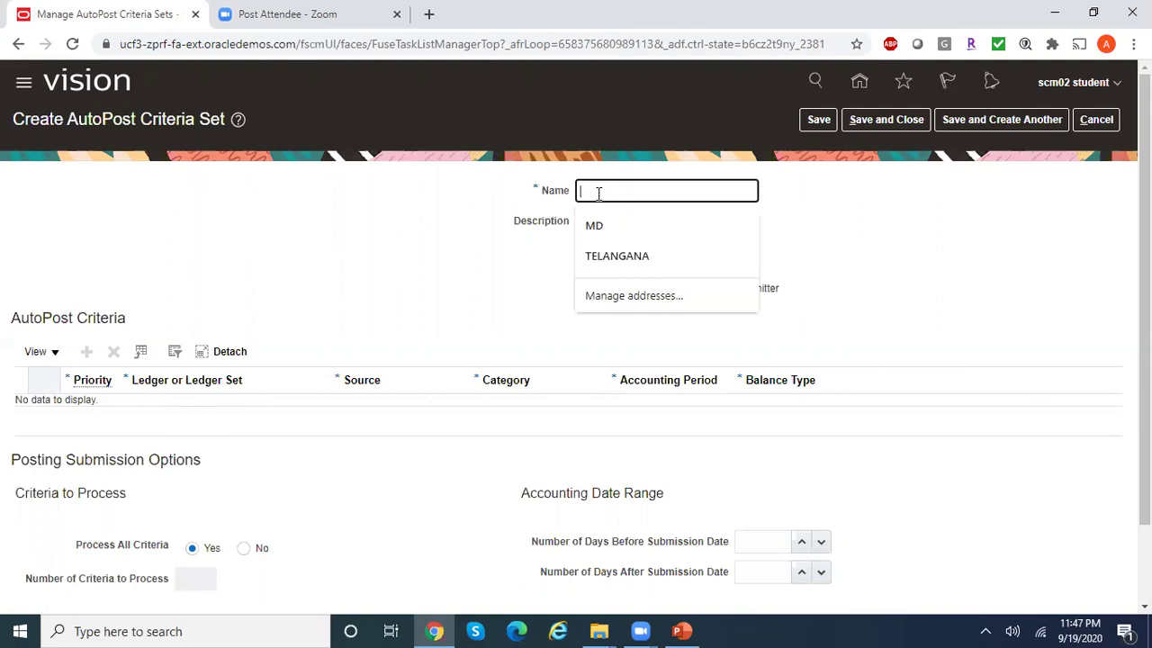
type("A")
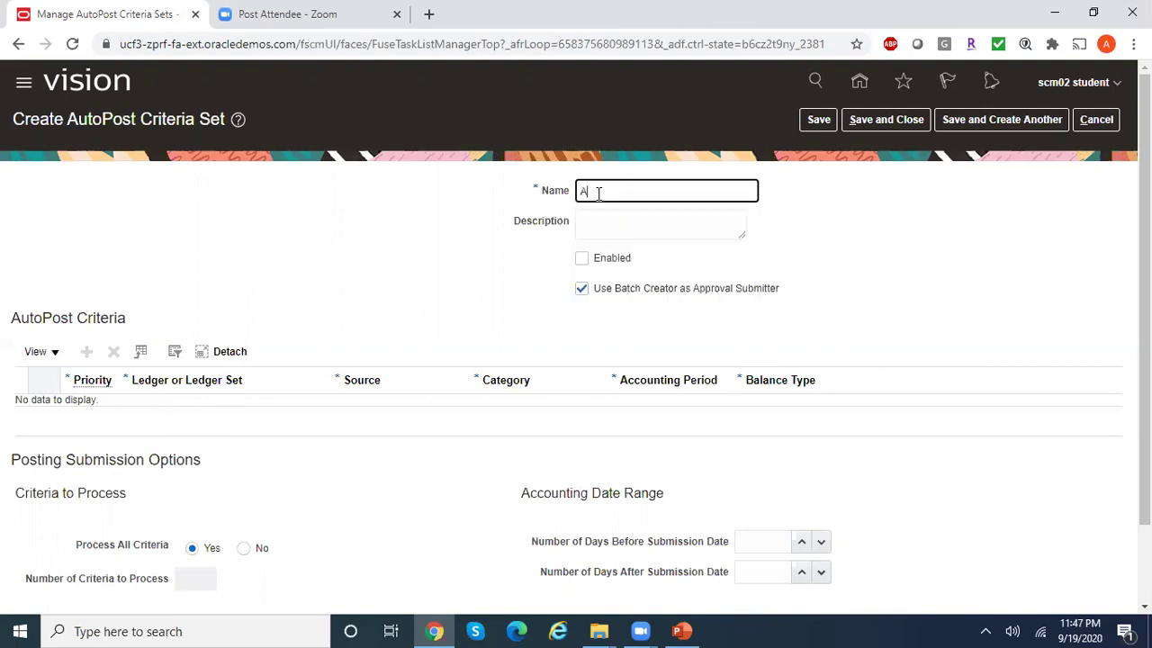
type("ll Journals in Infusion Ledge")
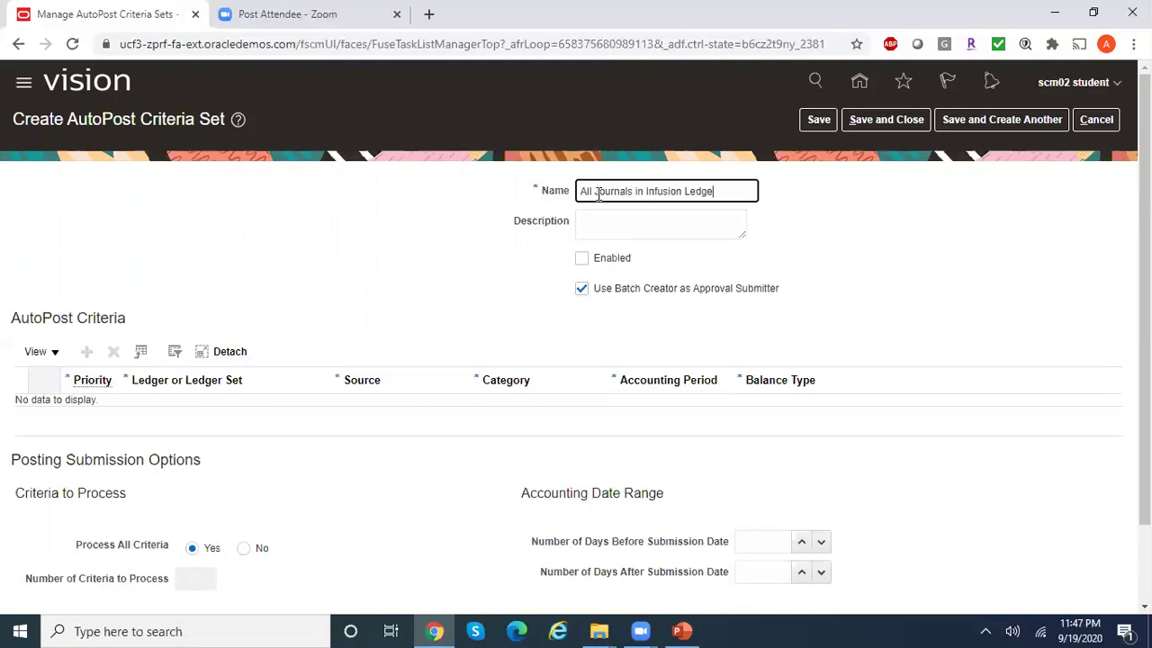
key("BackSpace")
key("BackSpace")
Step: Describe the set as "This Auto Post Criteria set is used to post journals under Infusion Ledger Set" and enable it
left_click(595, 222)
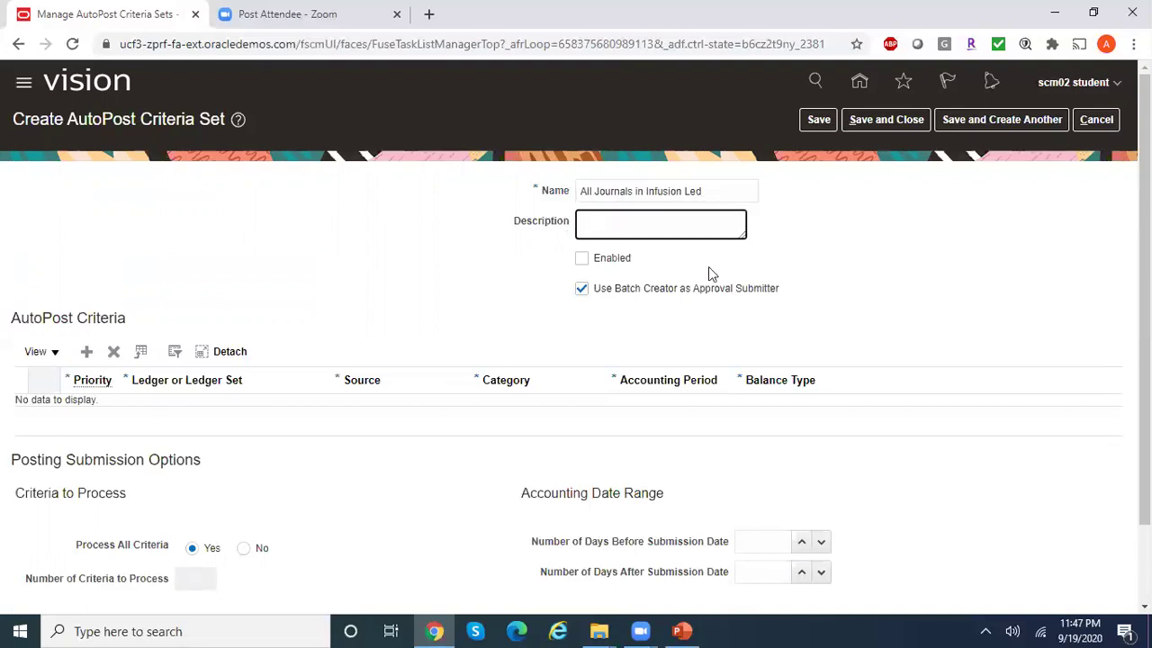
type("This Auto Post Criteria set ")
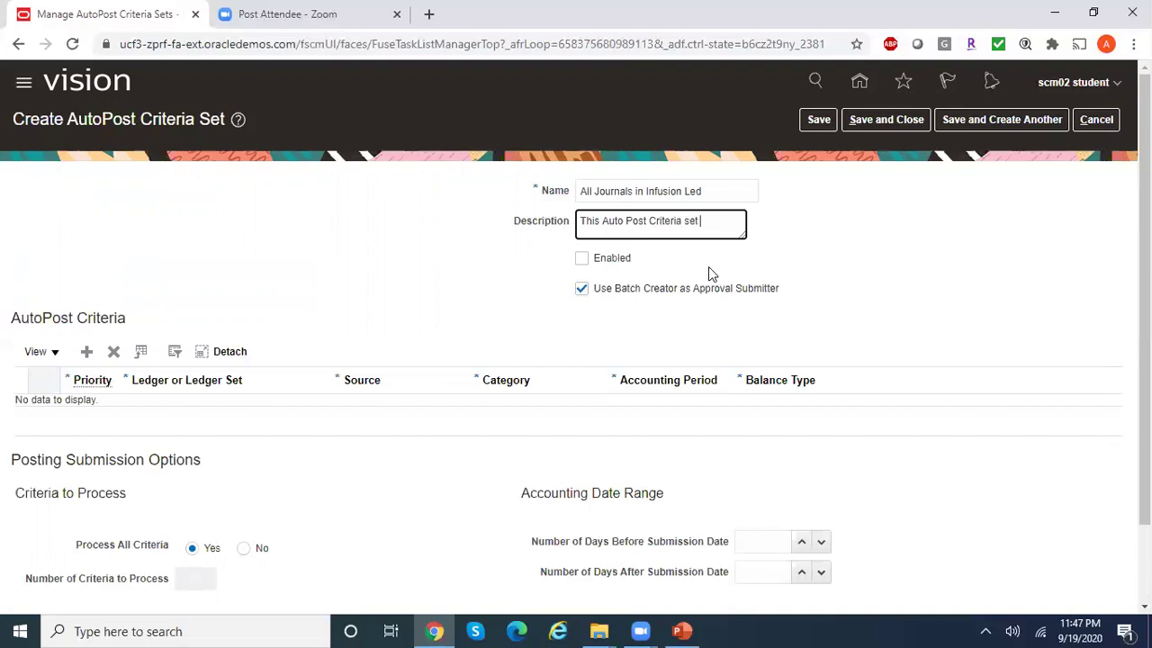
type("is used to post journals under ")
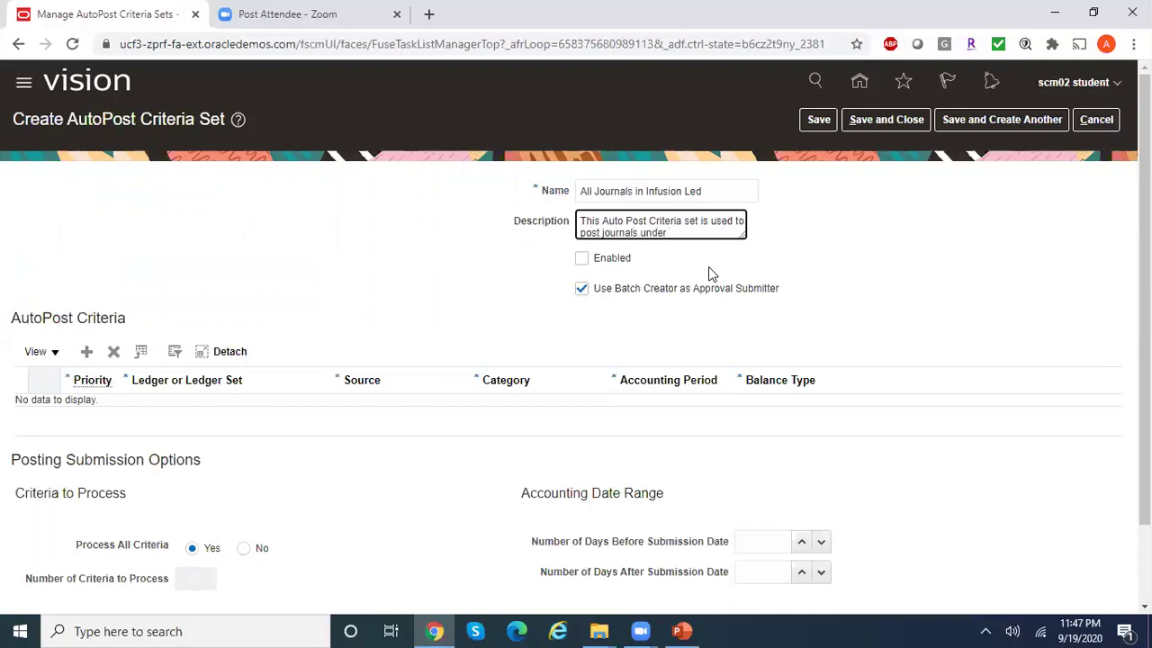
type("Infusion Ledger Set")
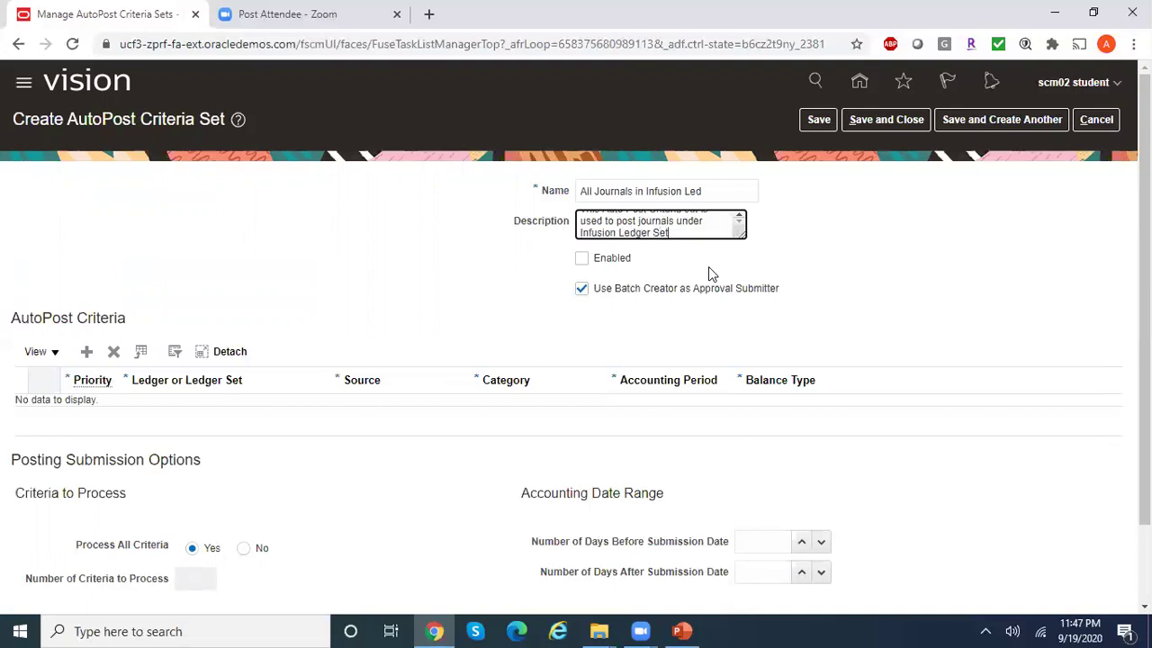
left_click(583, 258)
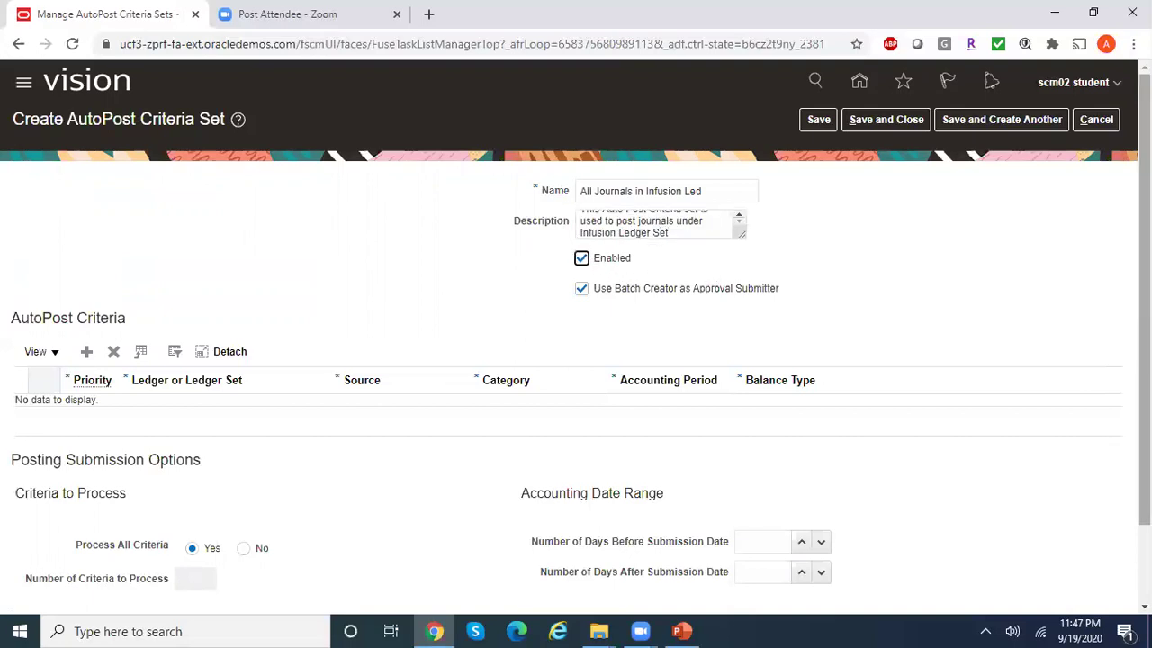
Step: Add a line to the AutoPost Criteria table and give it priority 1
scroll(443, 344, "down", 1)
left_click(88, 318)
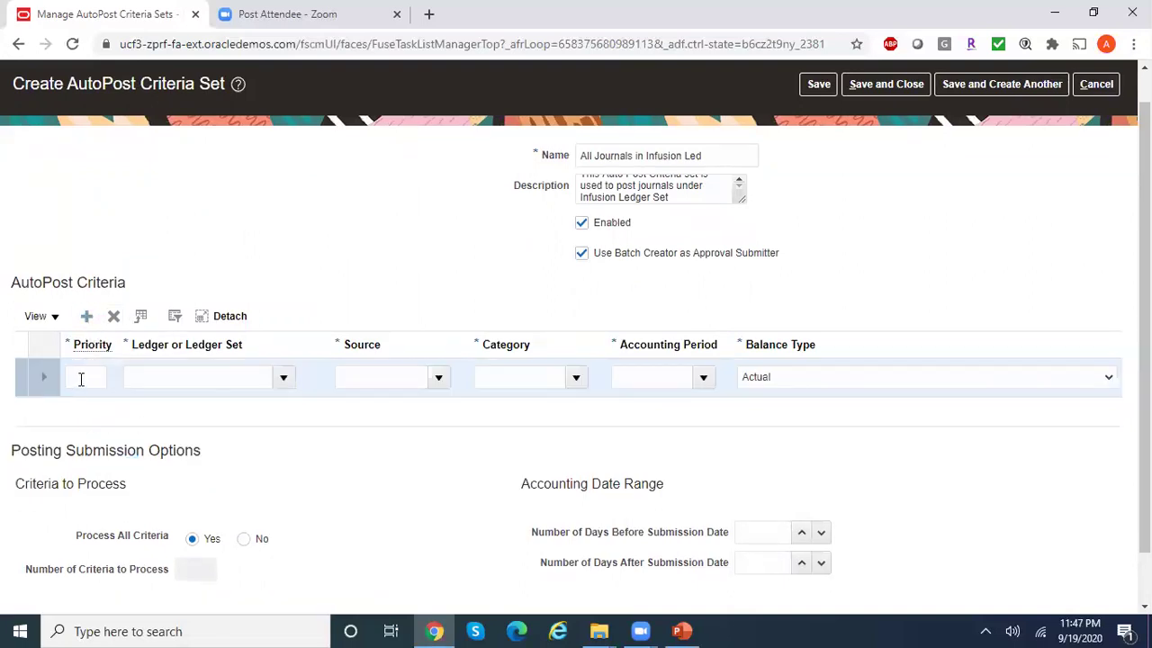
left_click(81, 379)
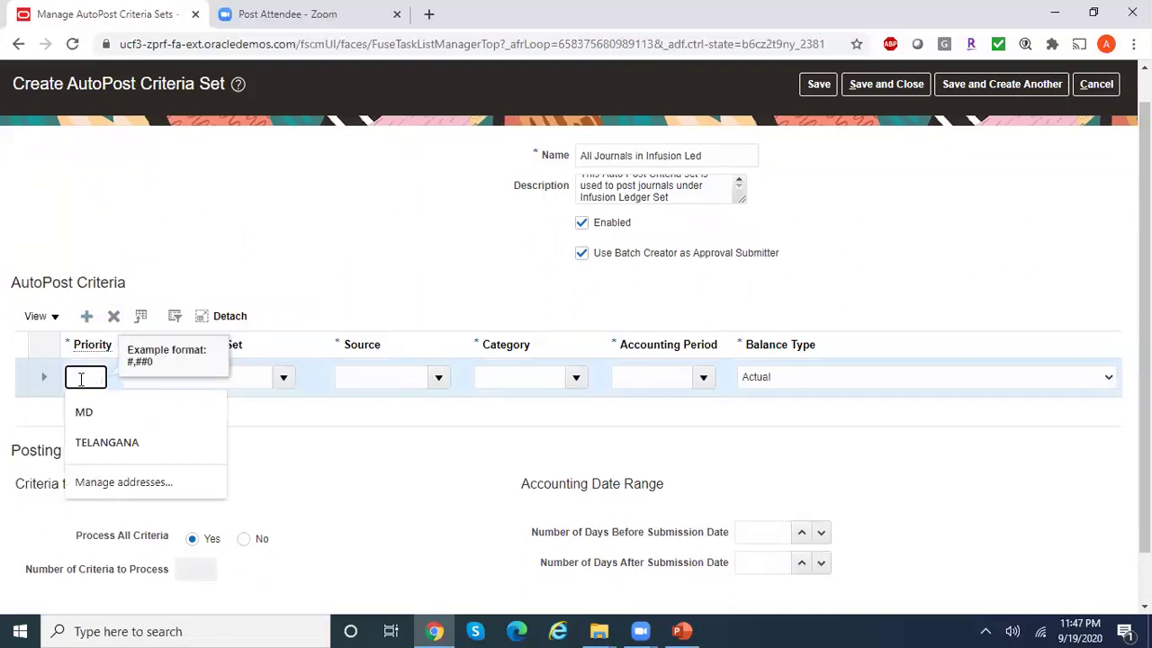
type("1")
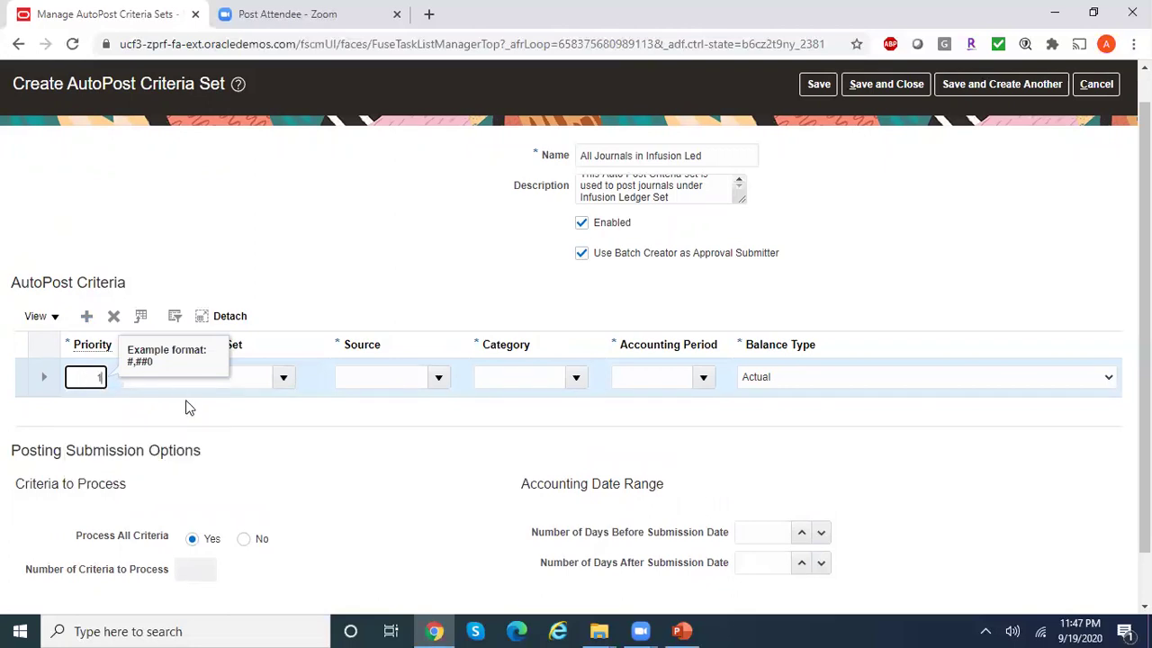
left_click(241, 422)
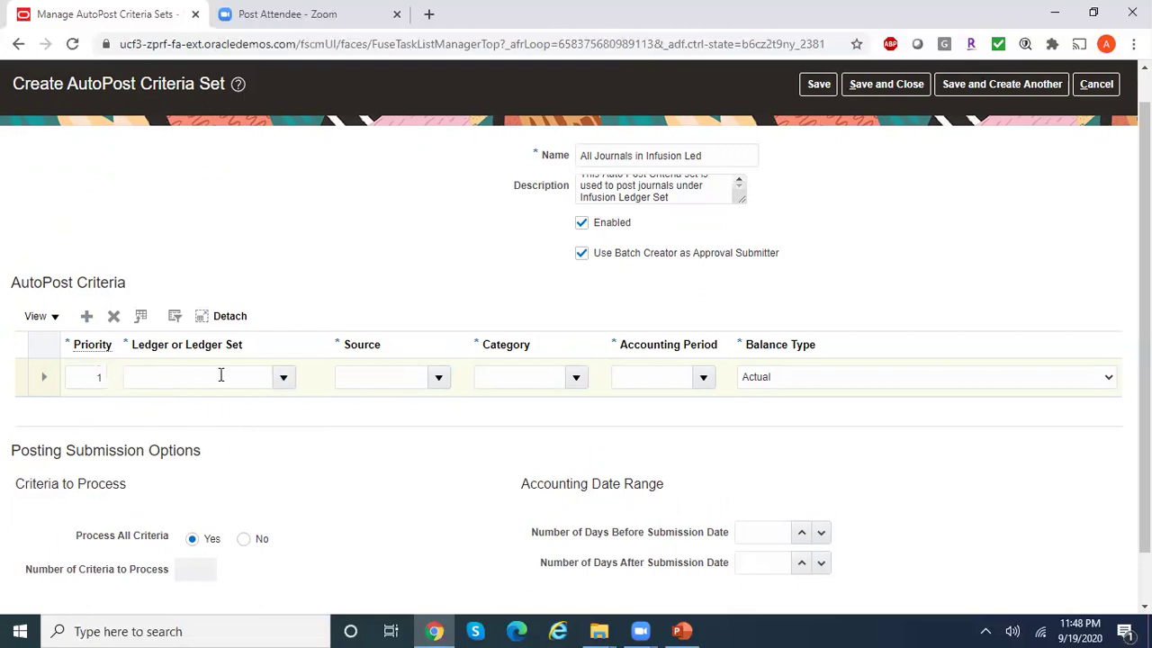
Step: Search the ledgers and ledger sets for "Infusion%" and assign Infusion_LedgerSet to the criteria line
left_click(282, 377)
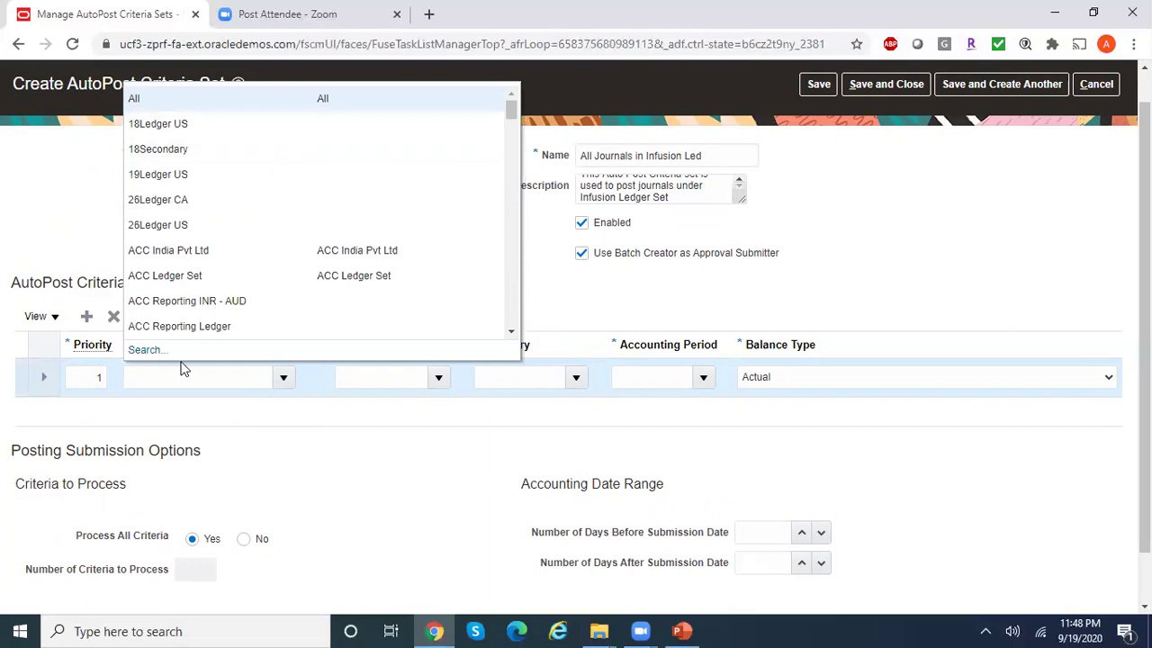
left_click(144, 350)
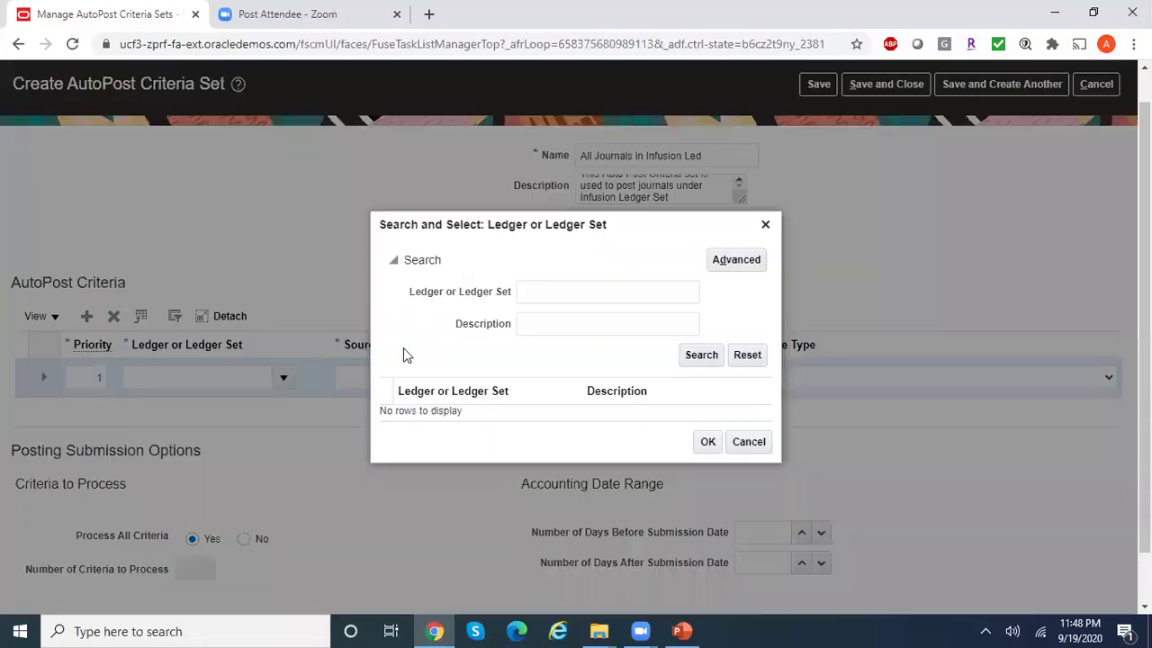
left_click(568, 295)
type("Infu")
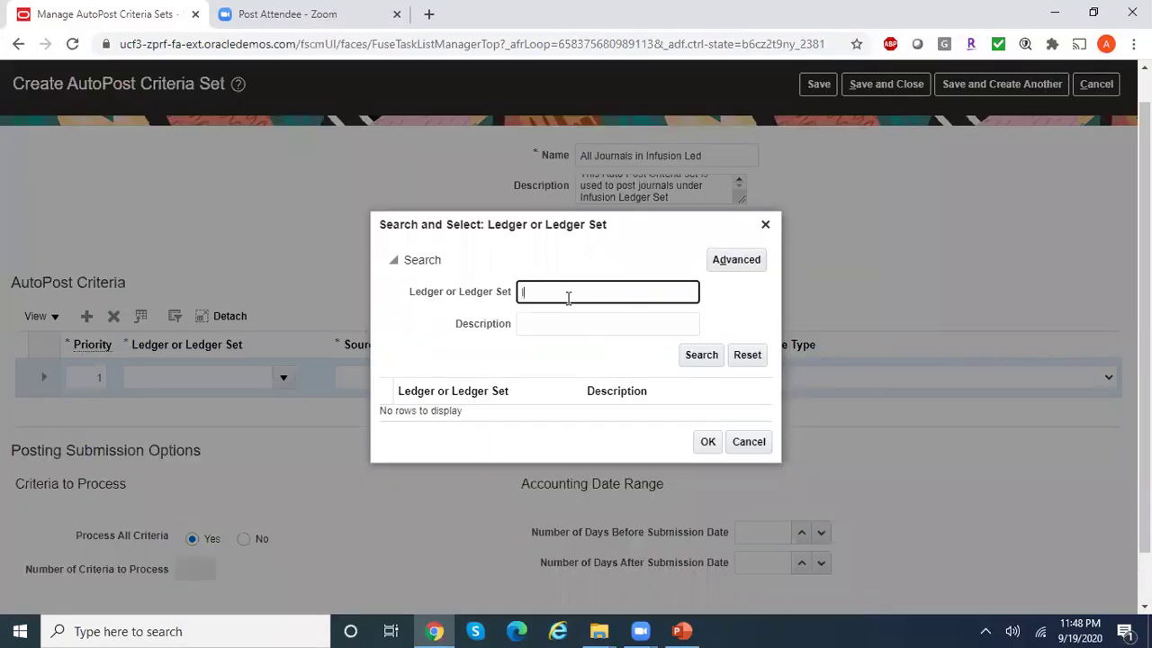
type("sion%")
left_click(706, 355)
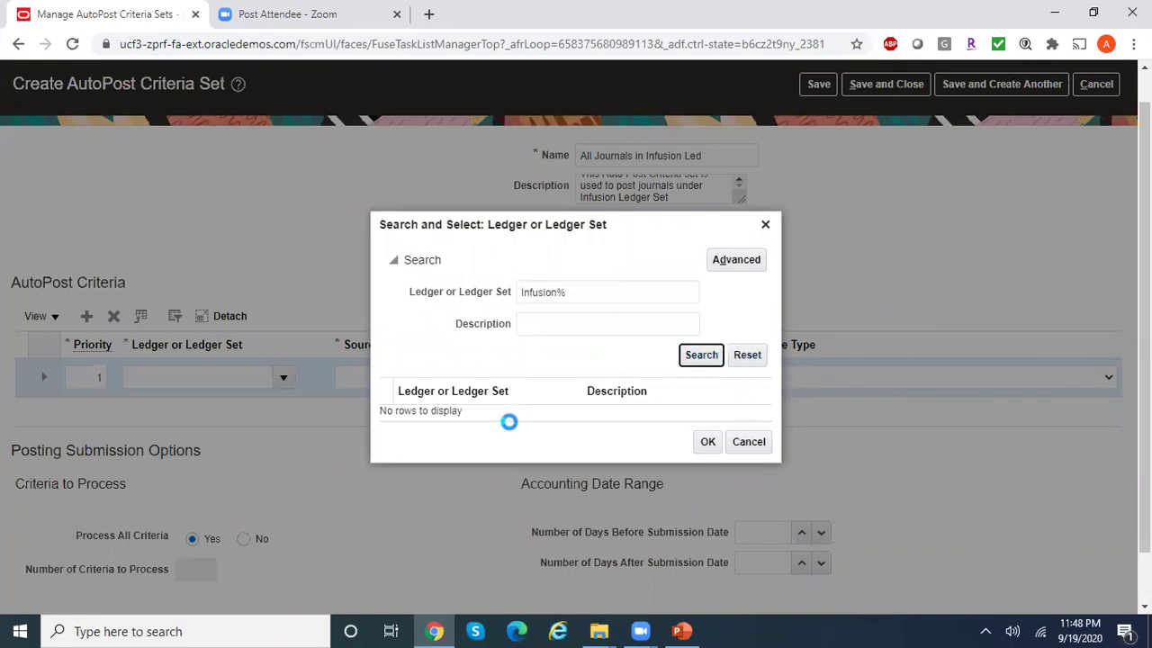
left_click(497, 440)
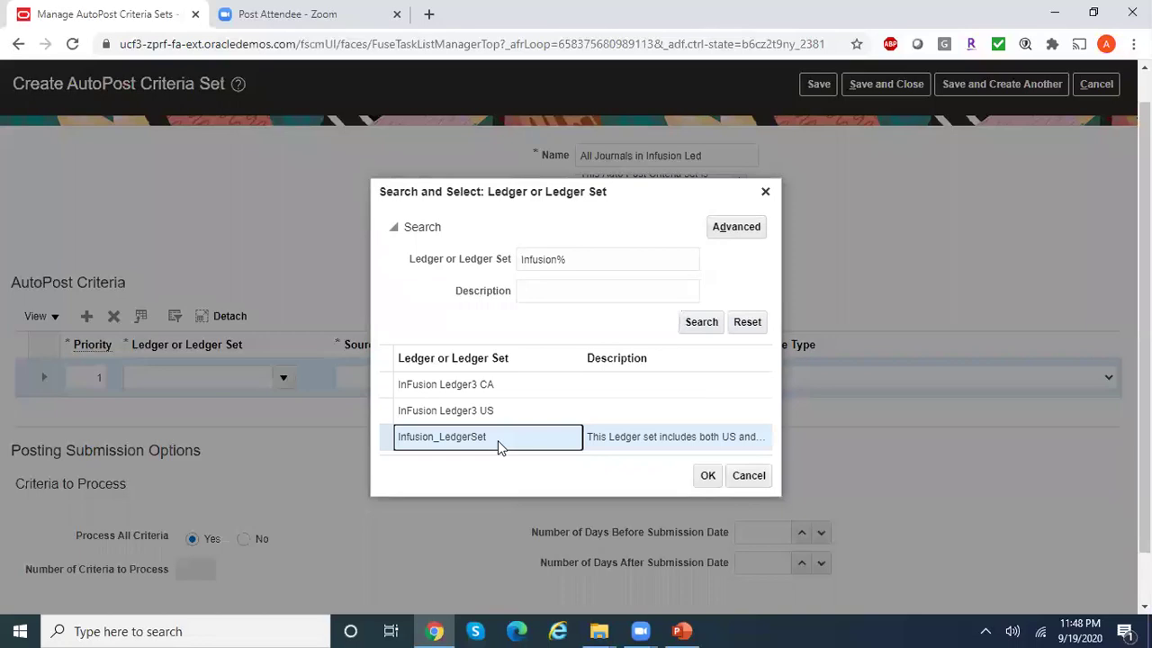
left_click(707, 476)
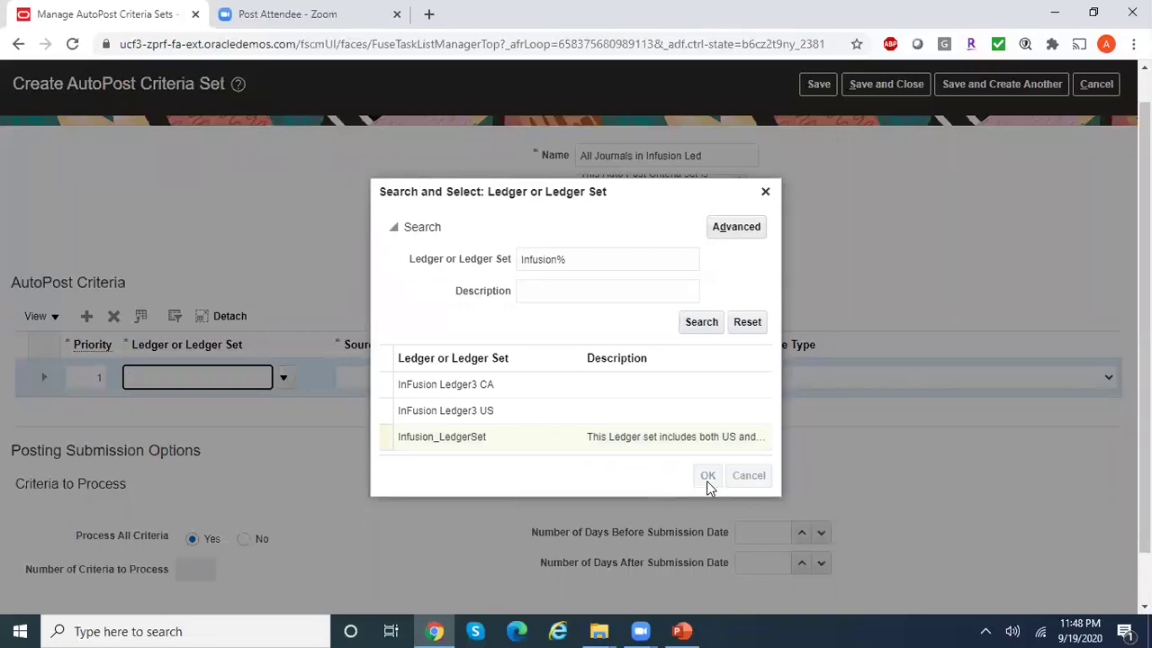
Step: Set the criteria line's source, category and accounting period to All, with Actual as the balance type
left_click(438, 379)
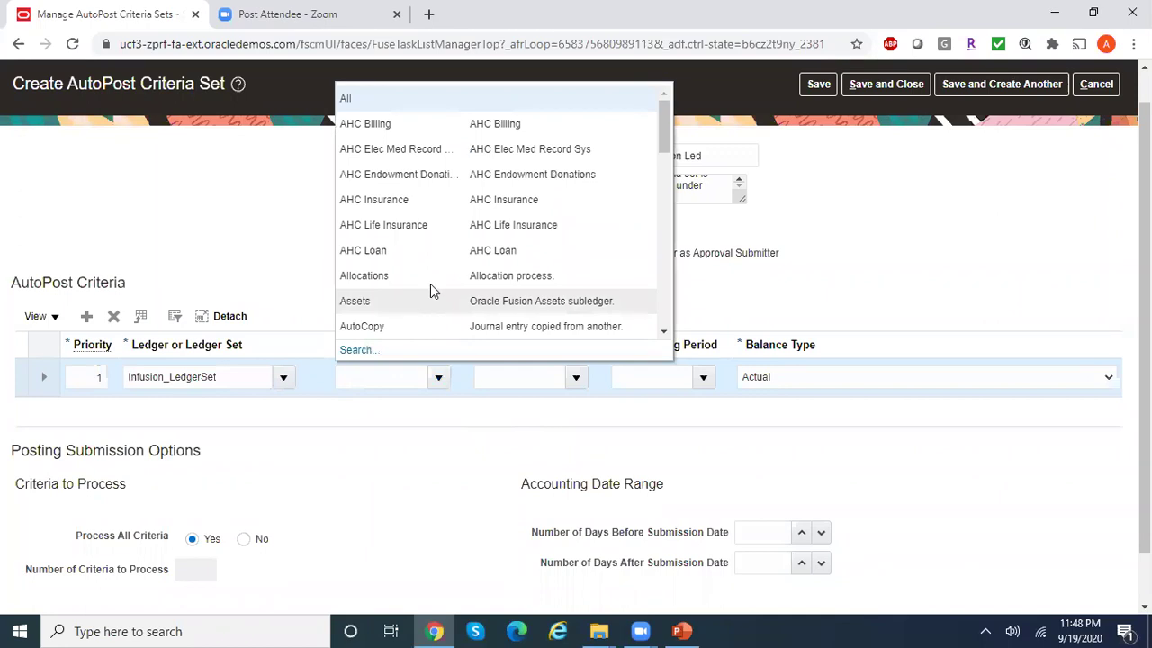
left_click(347, 98)
left_click(576, 377)
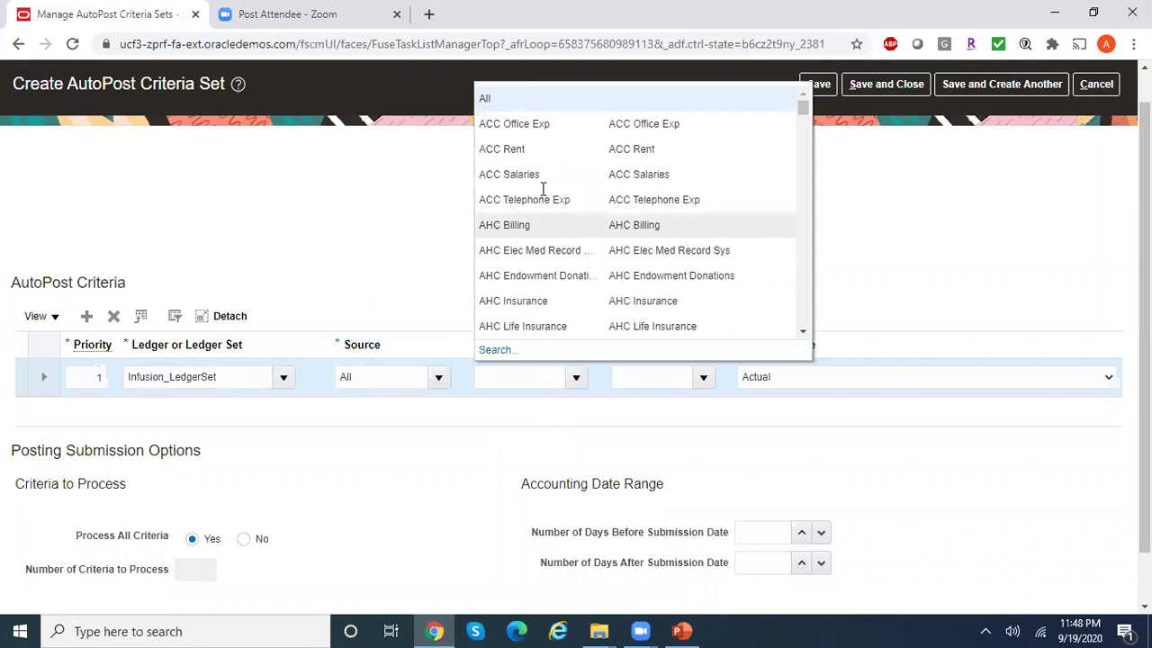
left_click(514, 97)
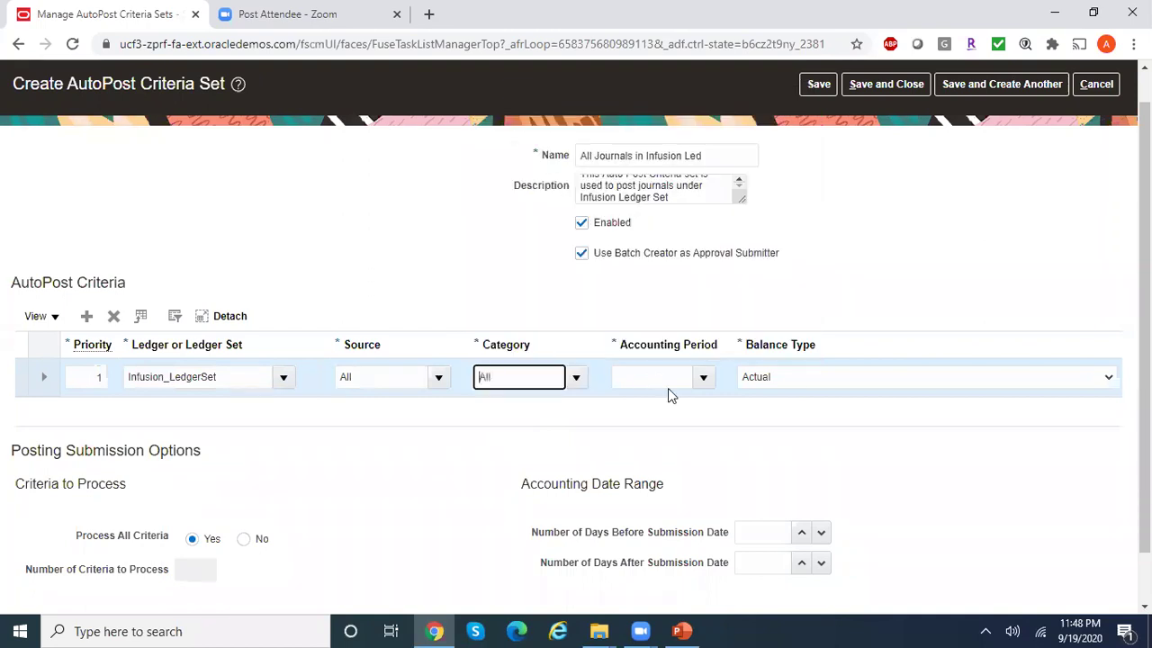
left_click(704, 377)
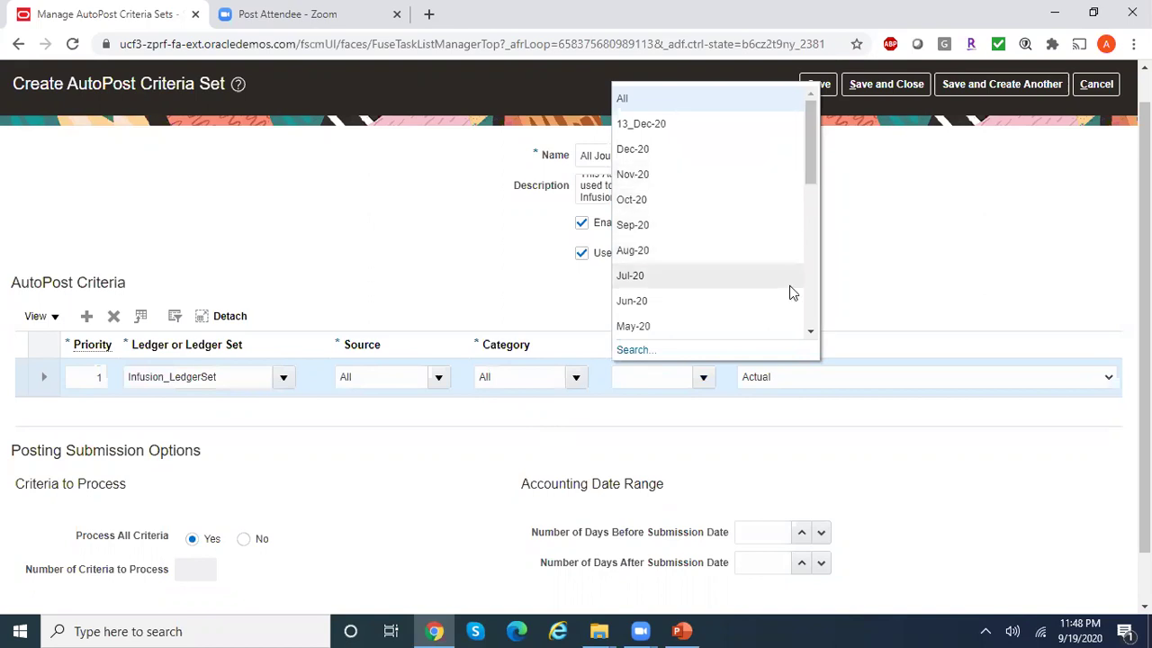
left_click(657, 95)
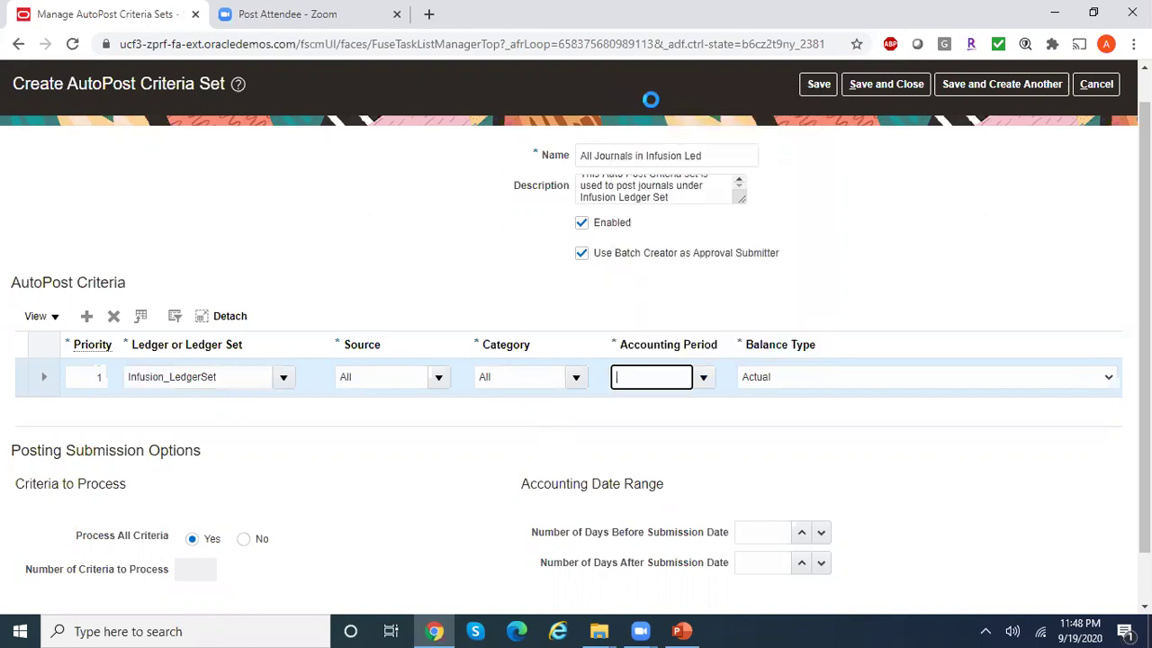
left_click(903, 393)
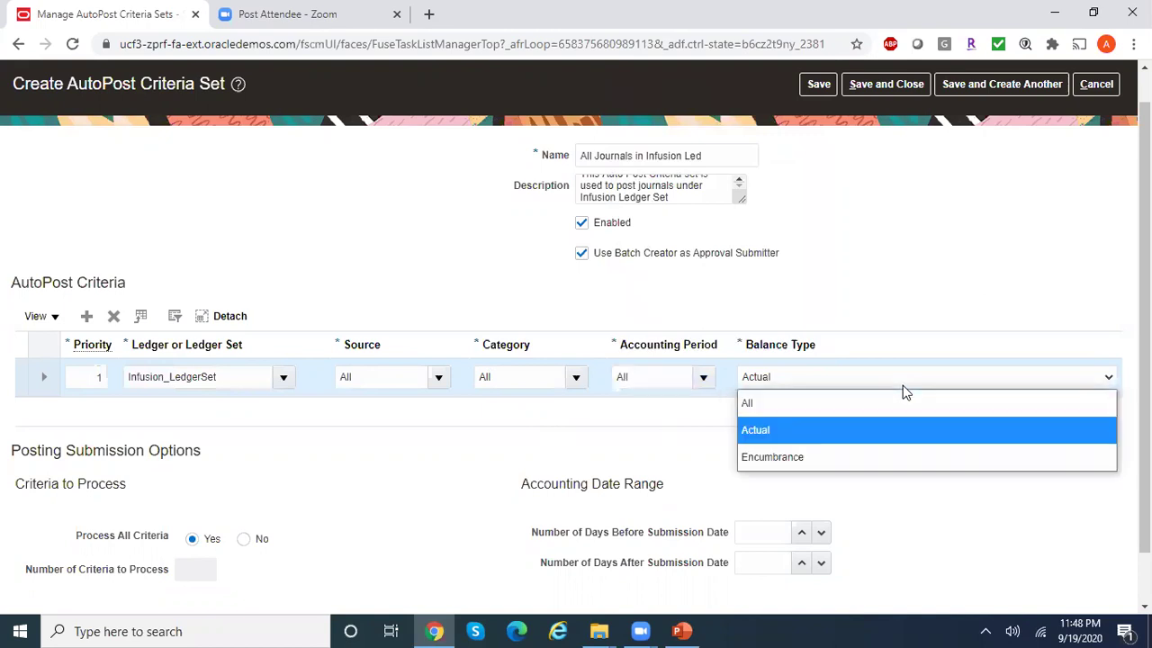
left_click(842, 440)
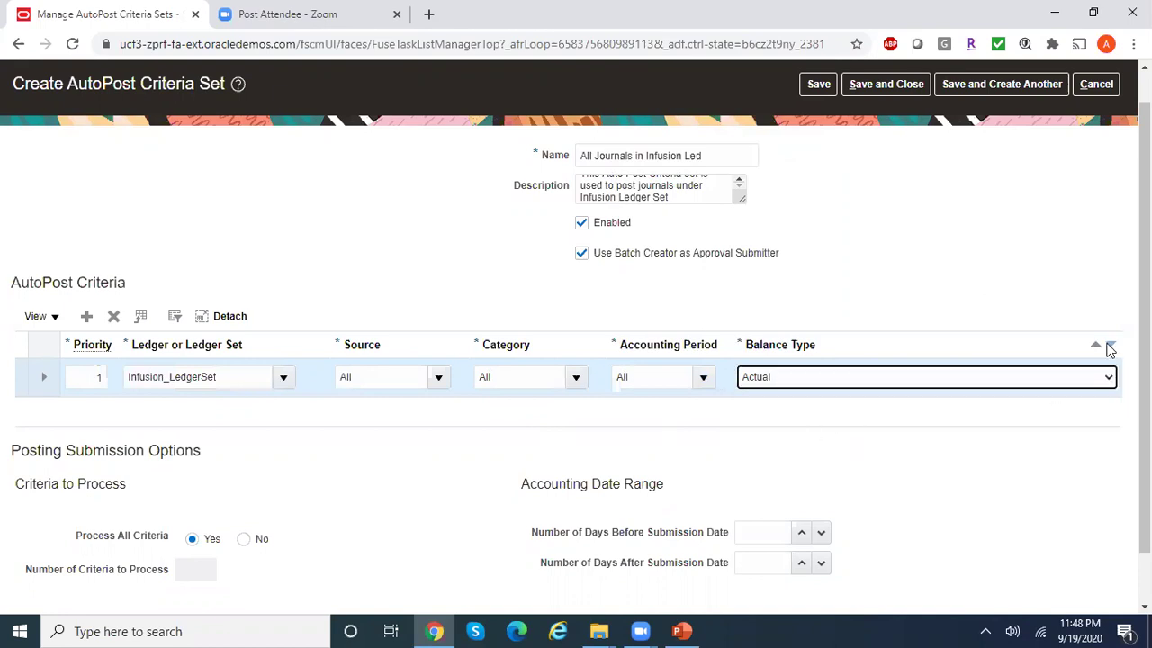
Step: Set the accounting date range to 3 days before and 10 days after the submission date
scroll(542, 420, "down", 1)
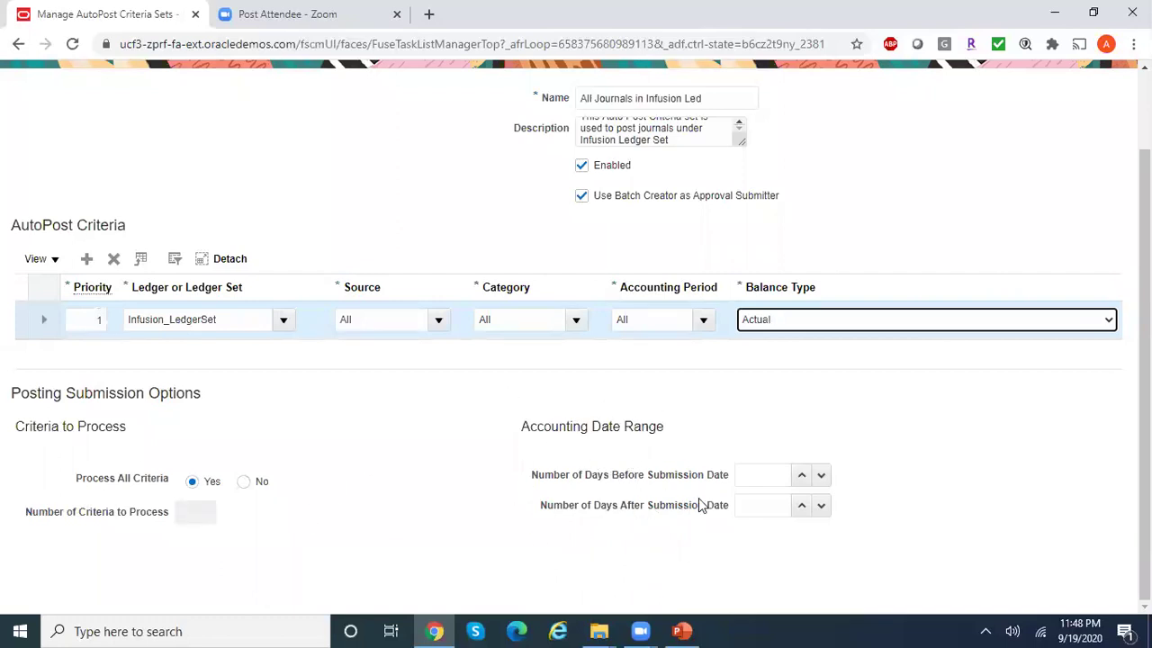
left_click(762, 477)
type("3")
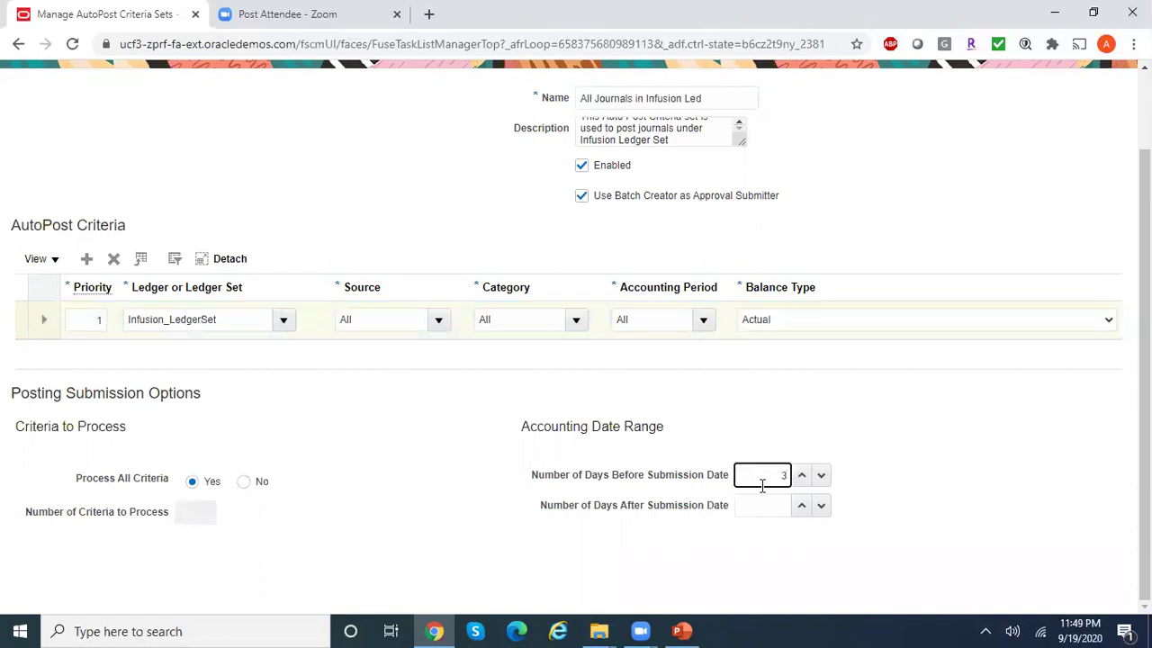
left_click(763, 507)
type("10")
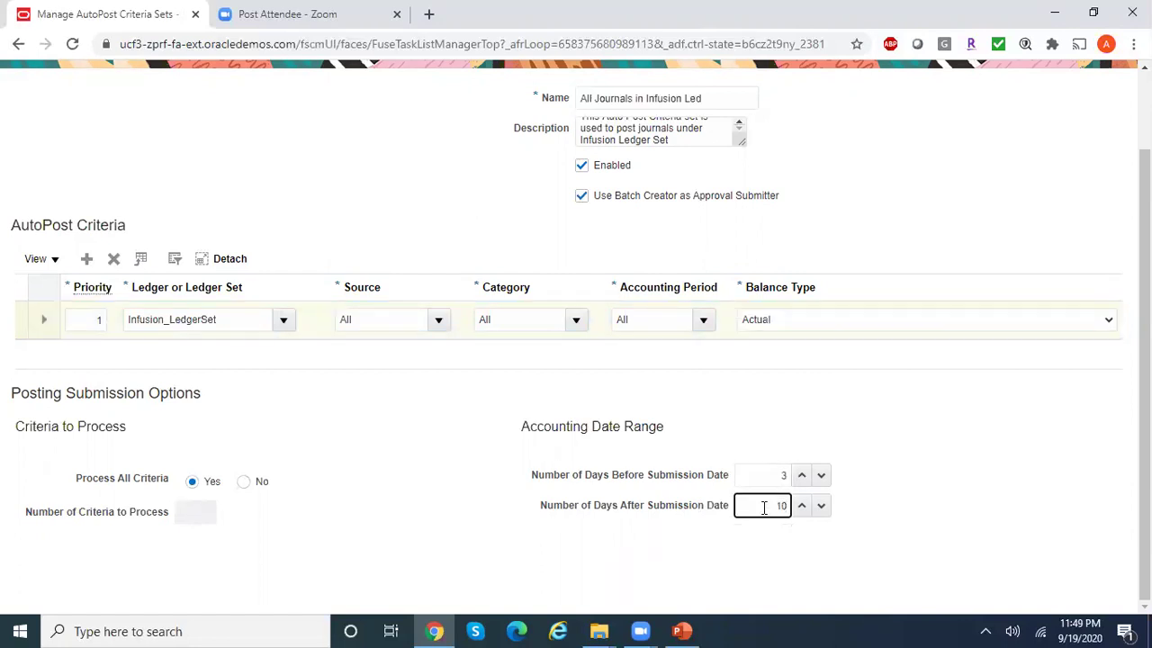
left_click(1008, 453)
scroll(1145, 360, "up", 1)
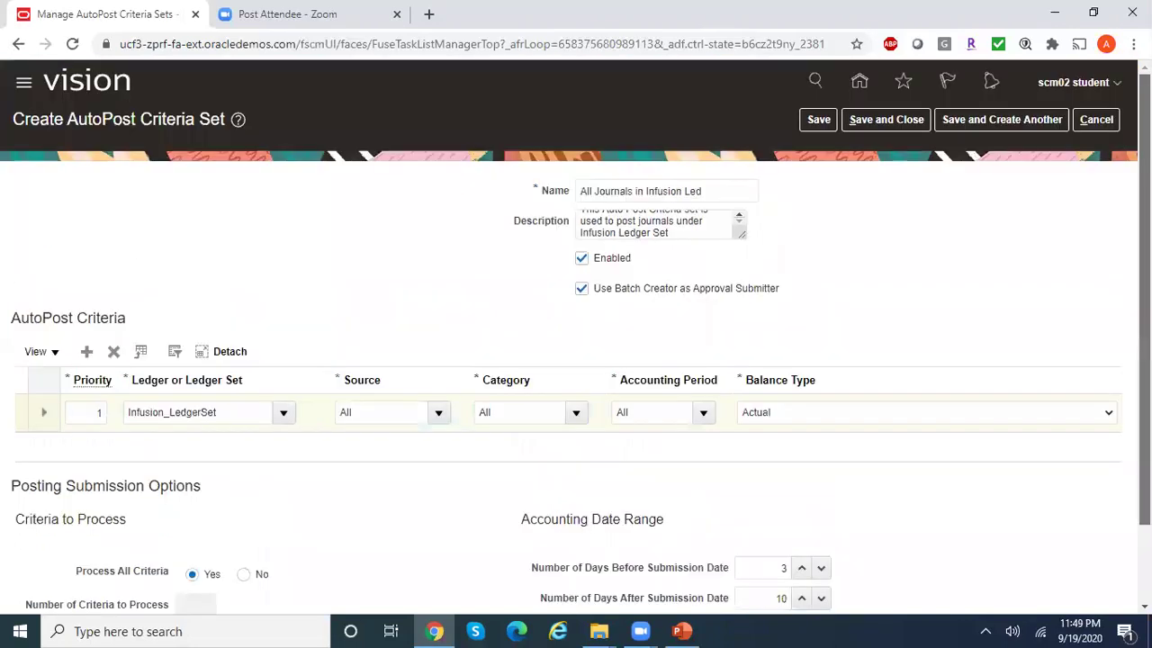
scroll(1144, 360, "down", 1)
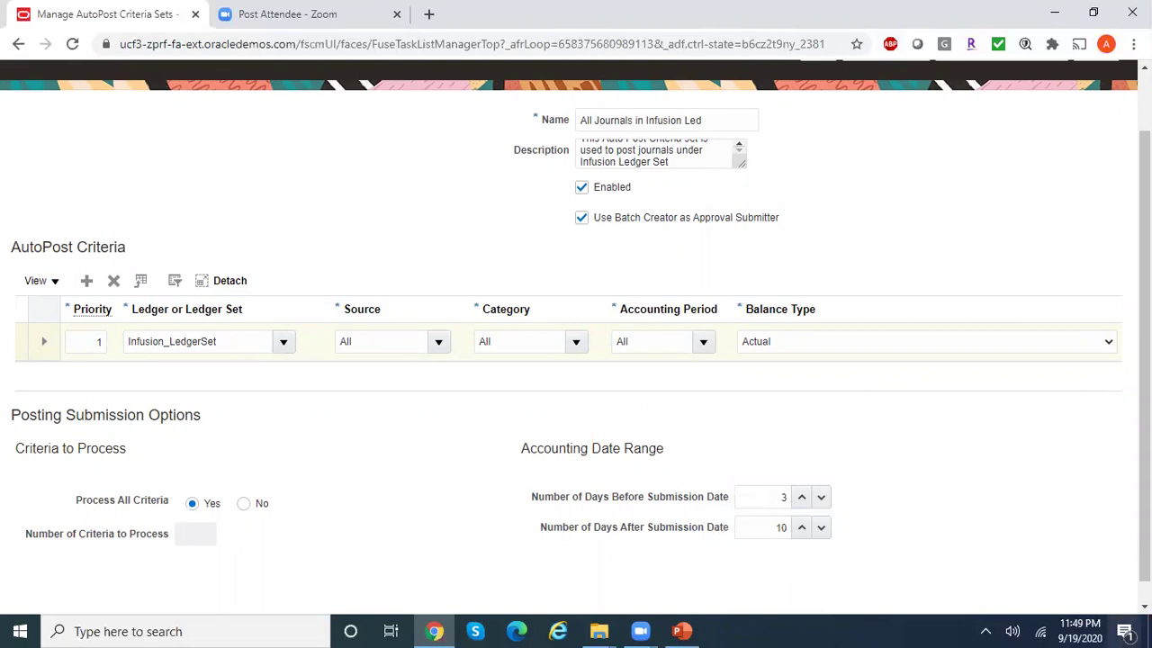
Step: Clear the number of days before and after the submission date in the accounting date range
mouse_move(1073, 628)
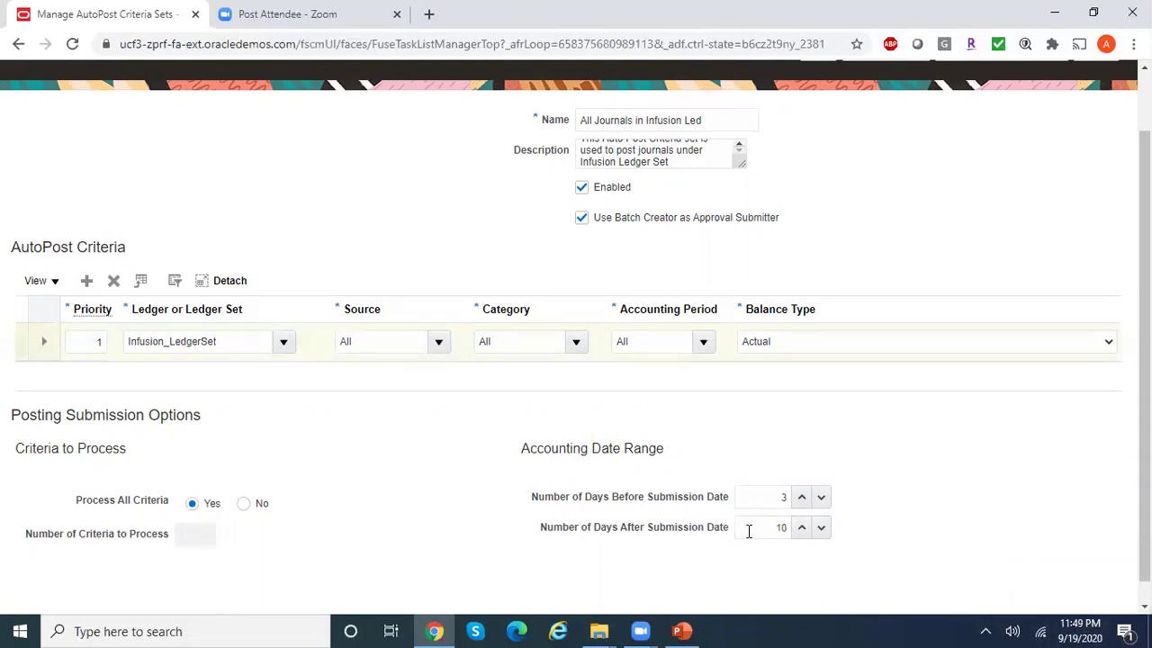
mouse_move(1080, 628)
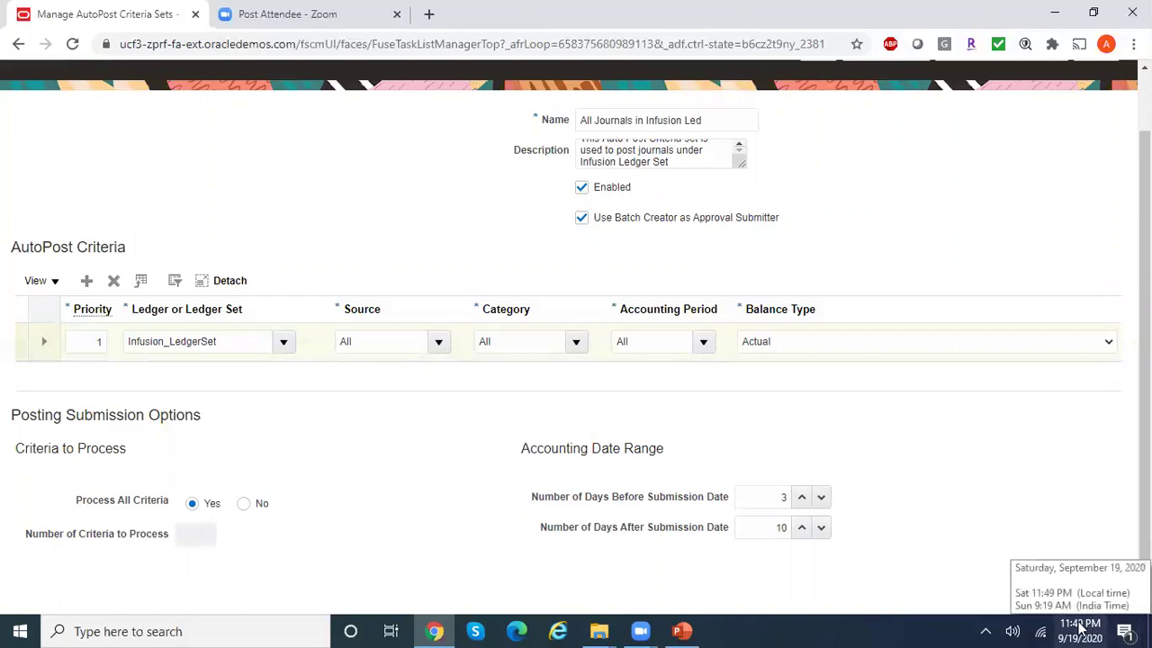
double_click(780, 501)
key("BackSpace")
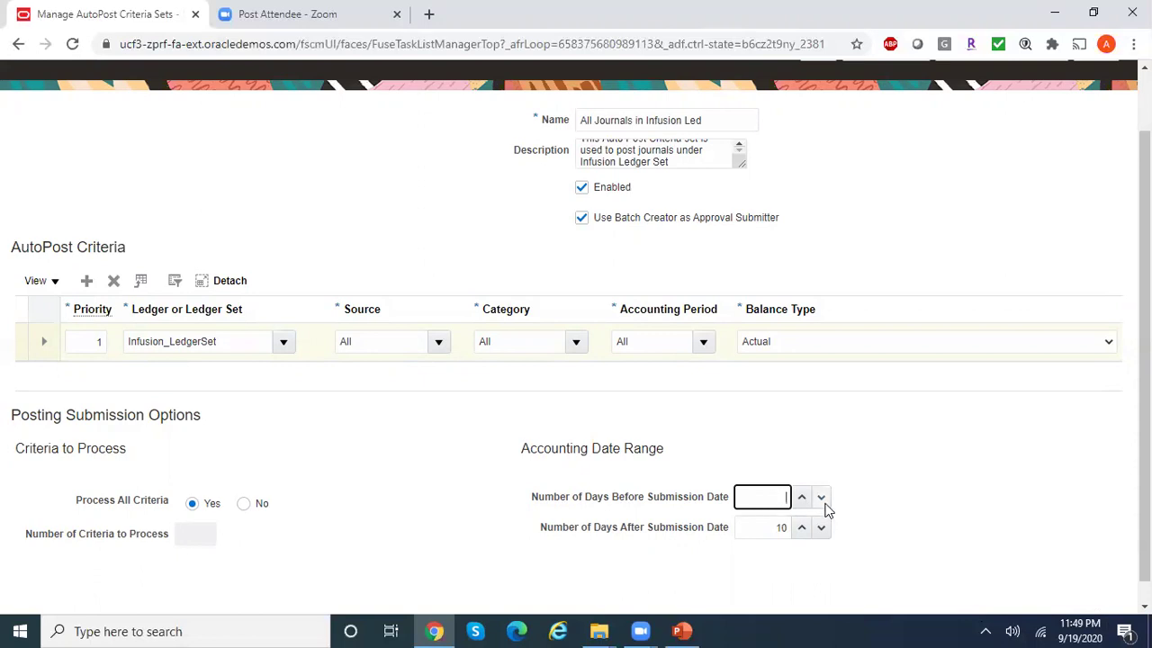
double_click(771, 527)
key("BackSpace")
left_click(990, 531)
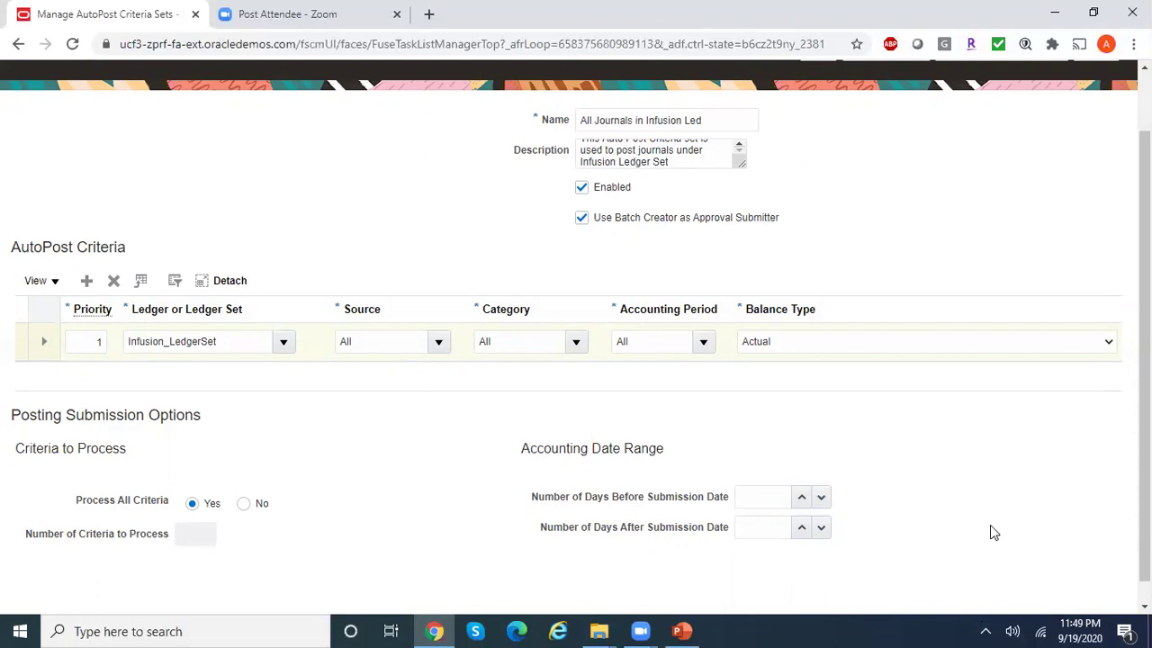
Step: Save and close the AutoPost criteria set, and leave the criteria sets task and its search page
scroll(1144, 360, "up", 1)
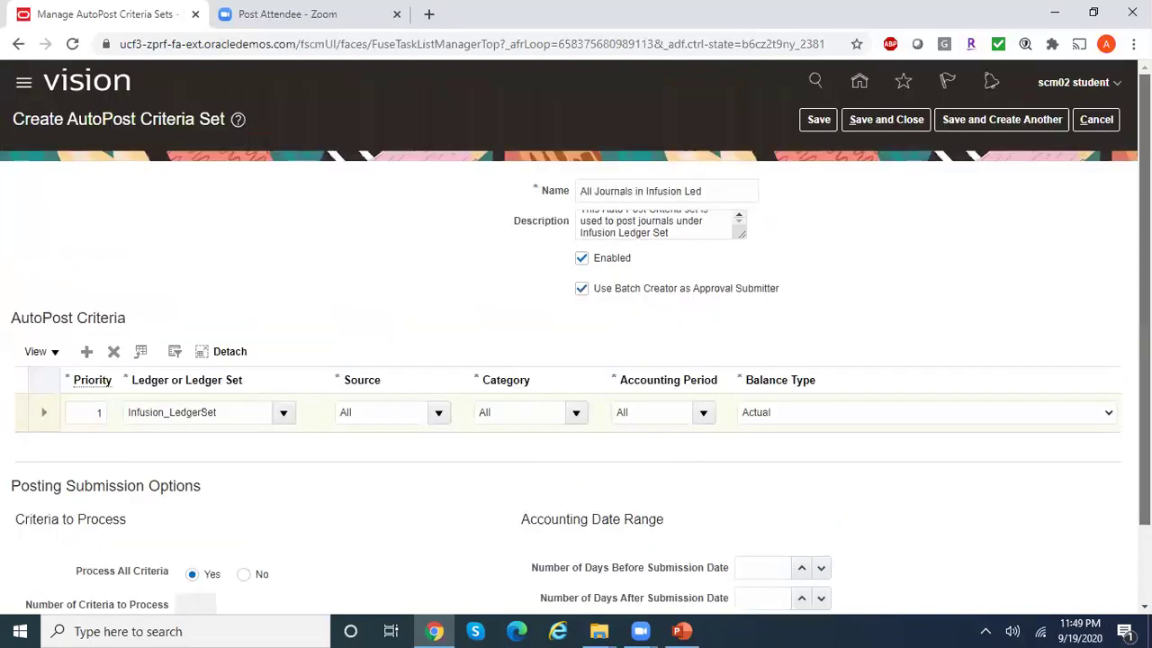
left_click(880, 123)
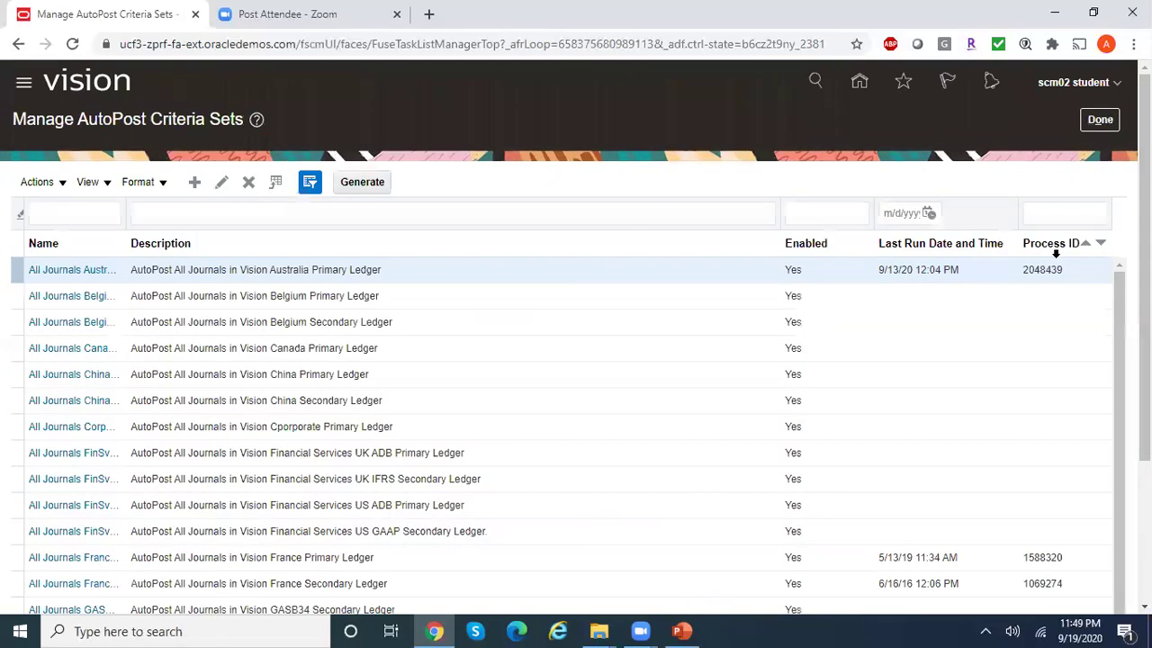
left_click(1101, 119)
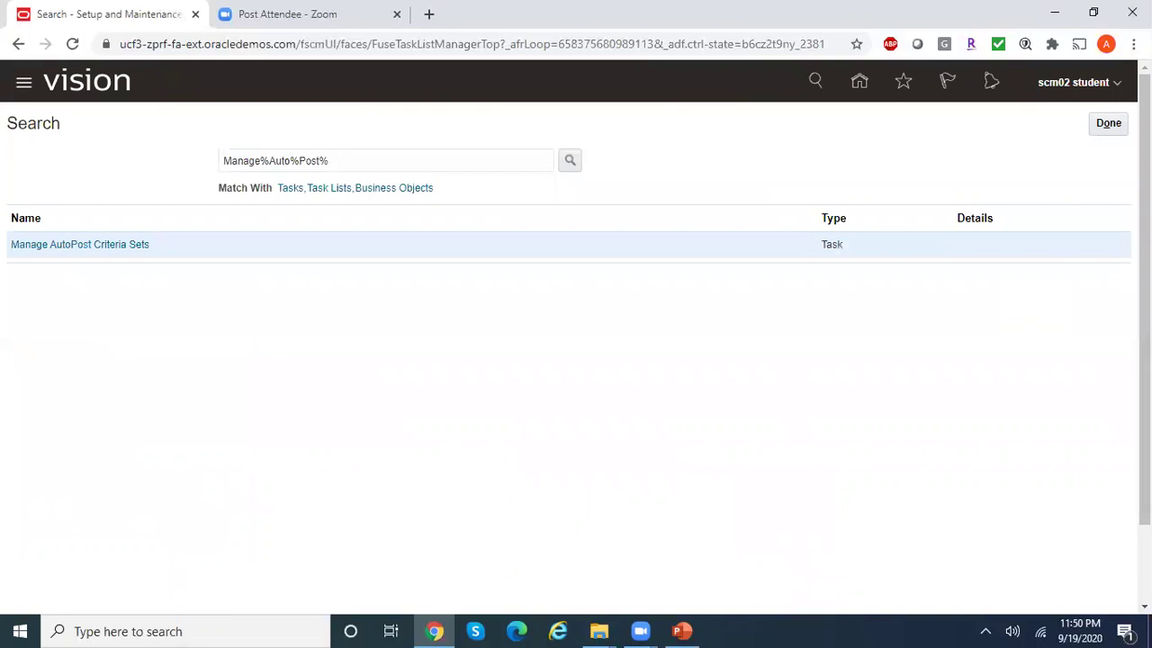
left_click(1116, 126)
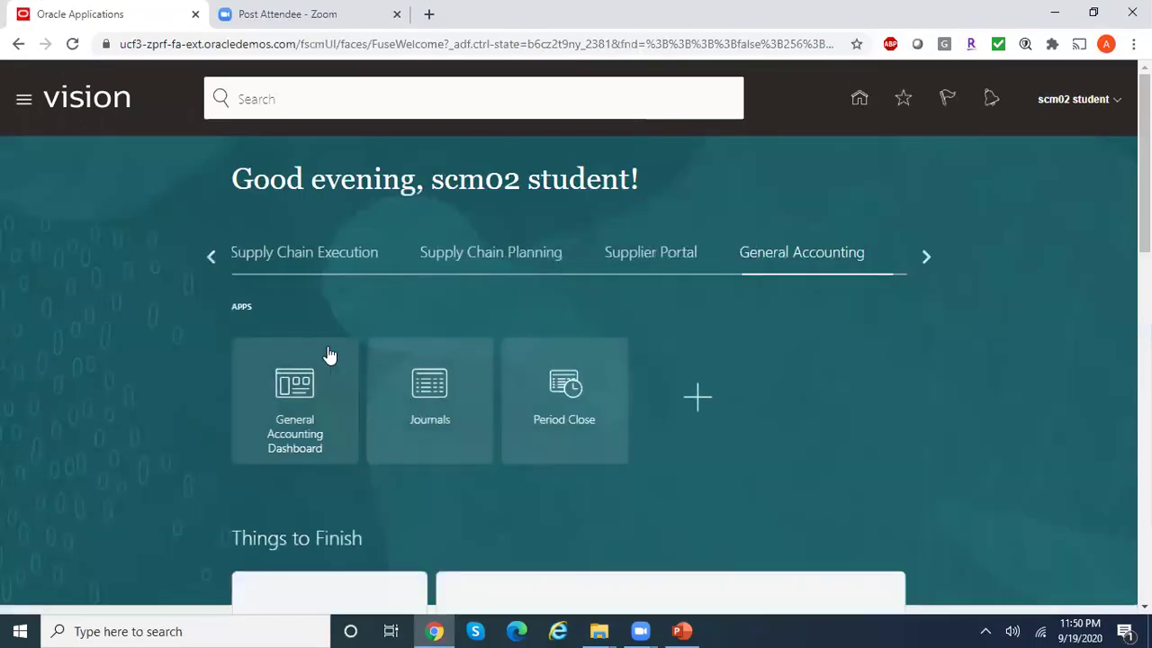
Step: Open Journals from the General Accounting apps and start creating a journal
left_click(428, 410)
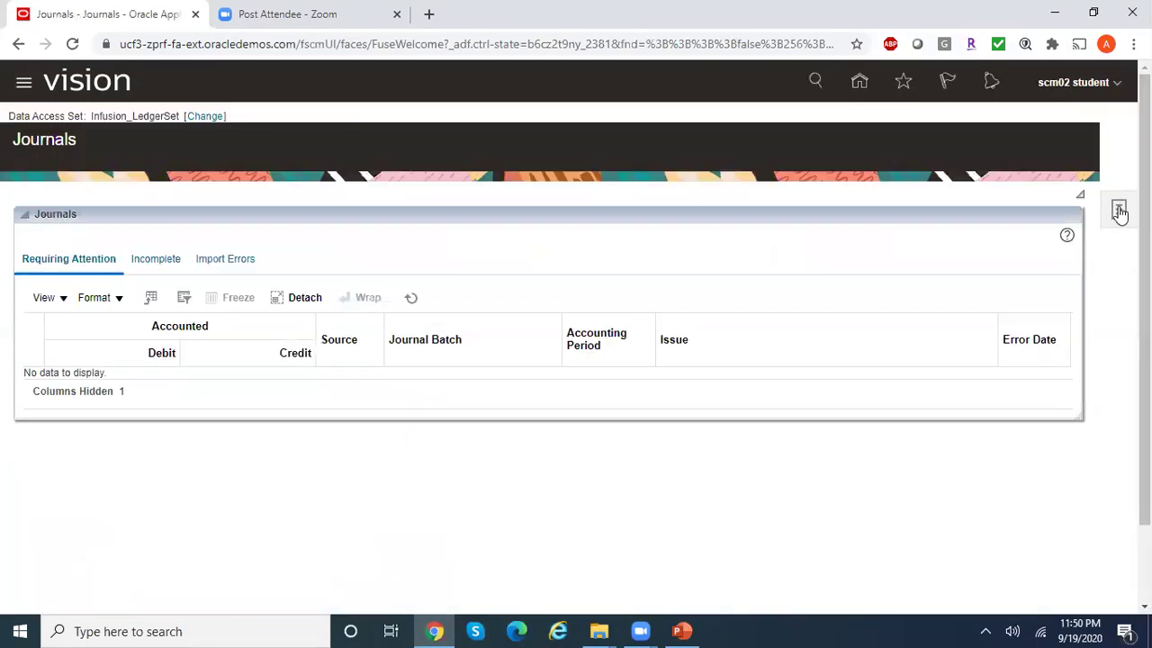
left_click(1120, 211)
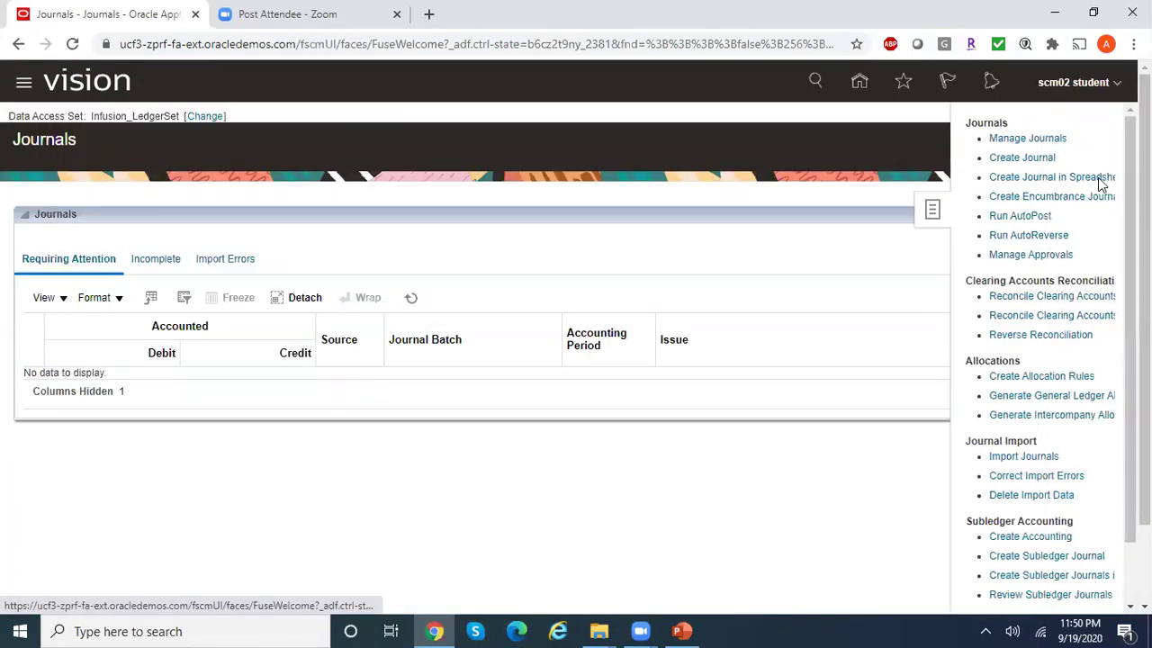
left_click(1024, 158)
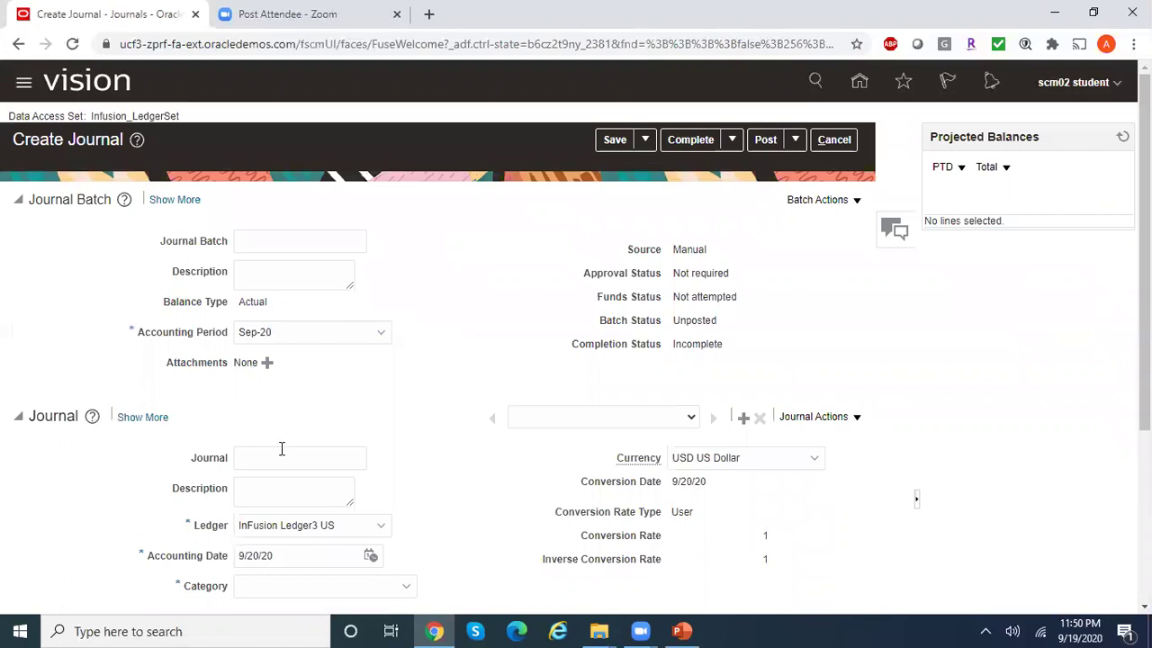
Step: Name the journal batch "Test USD Jrnl100"
left_click(288, 243)
type("Test USD")
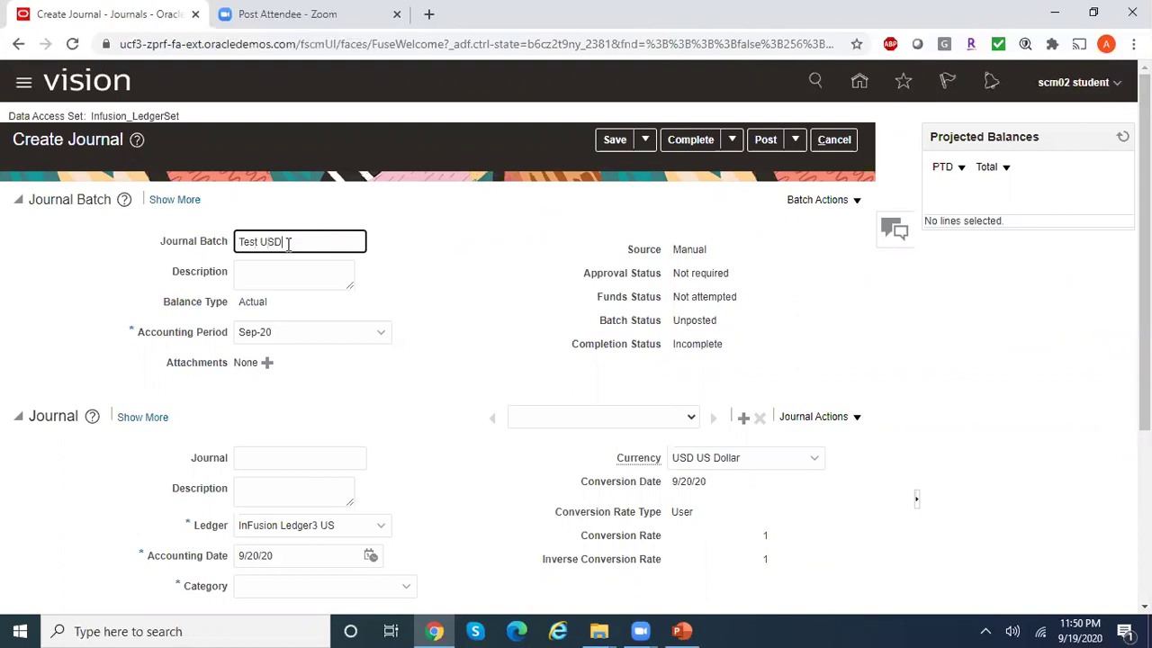
type(" Jn")
type("nl1")
type("00")
Step: Set the journal's category to Adjustment
scroll(630, 432, "down", 1)
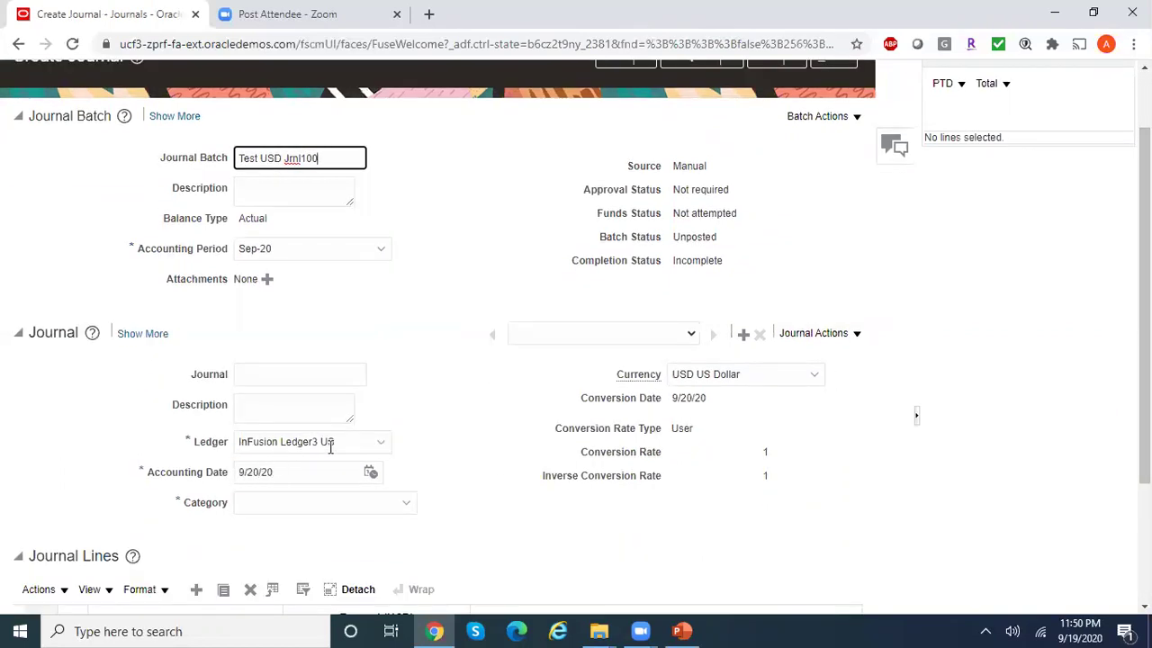
left_click(318, 504)
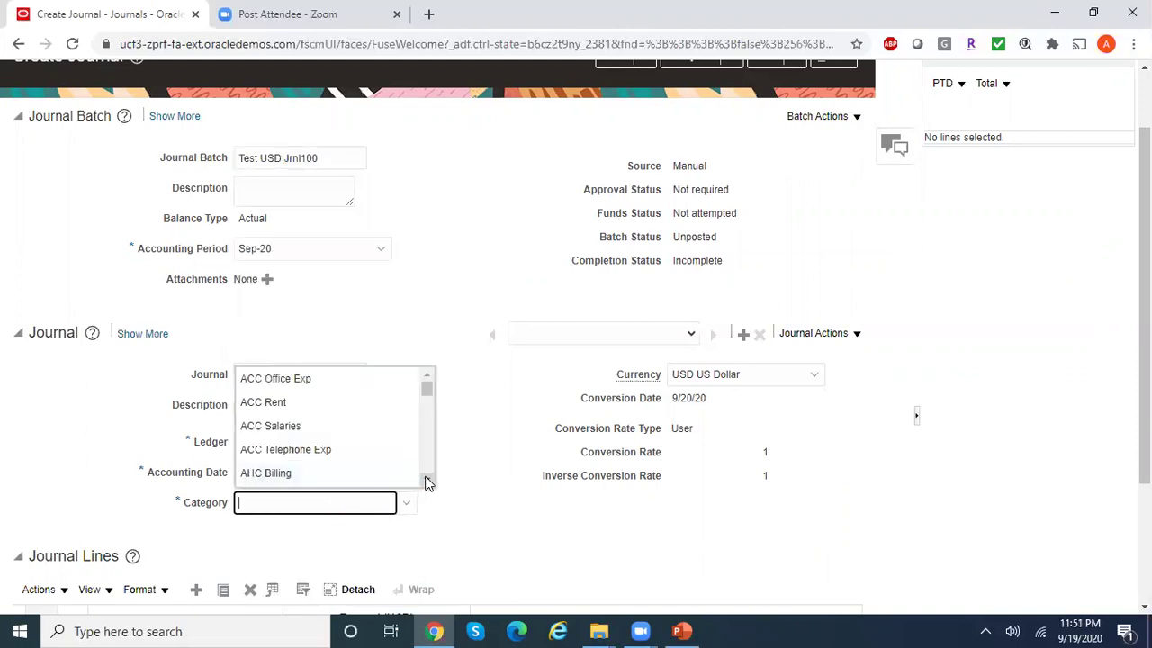
type("Adjust")
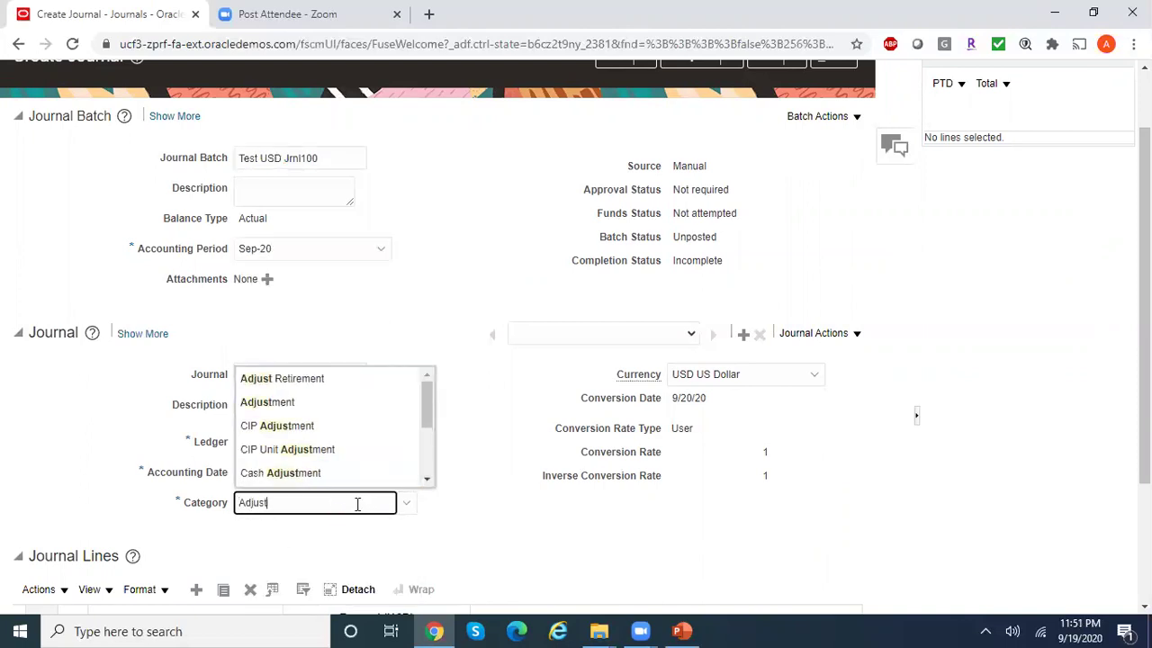
left_click(297, 404)
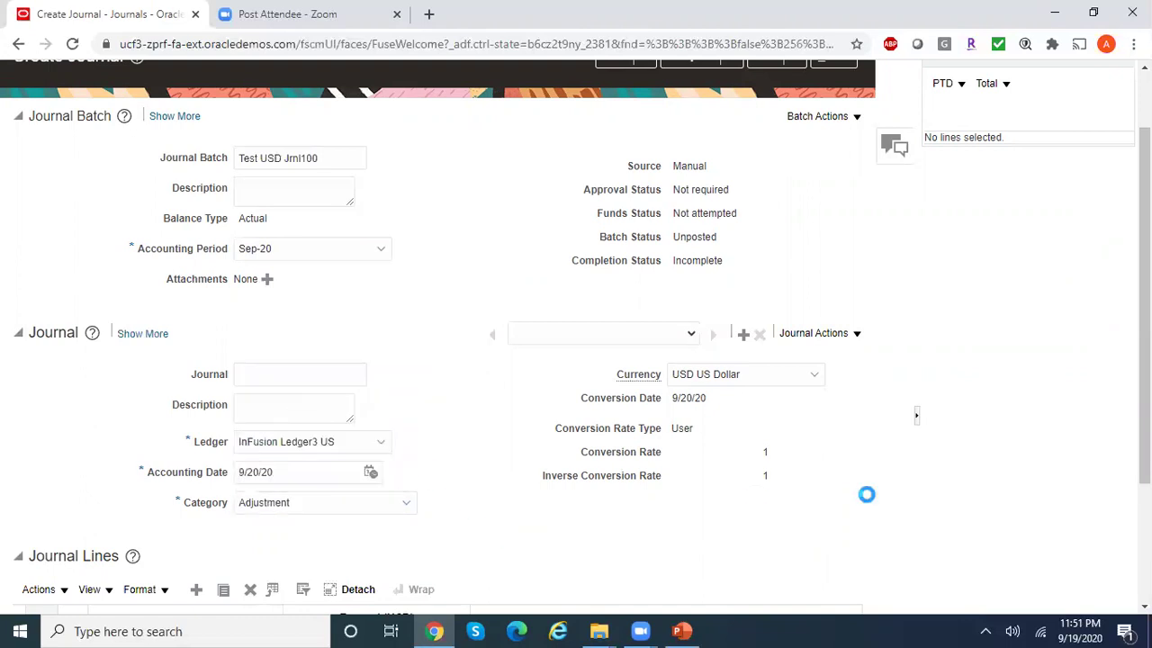
Step: For journal line 1's account, choose company 3111, LoB 10 and account 11010 (Cash Checking- BA)
scroll(1144, 306, "down", 2)
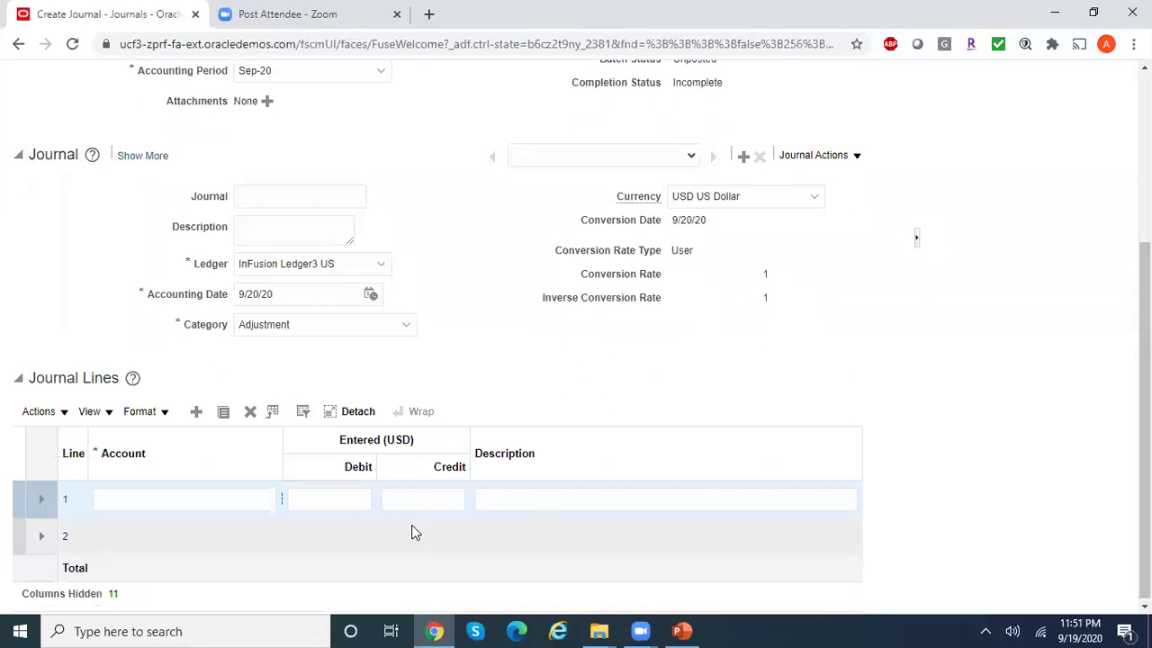
left_click(207, 502)
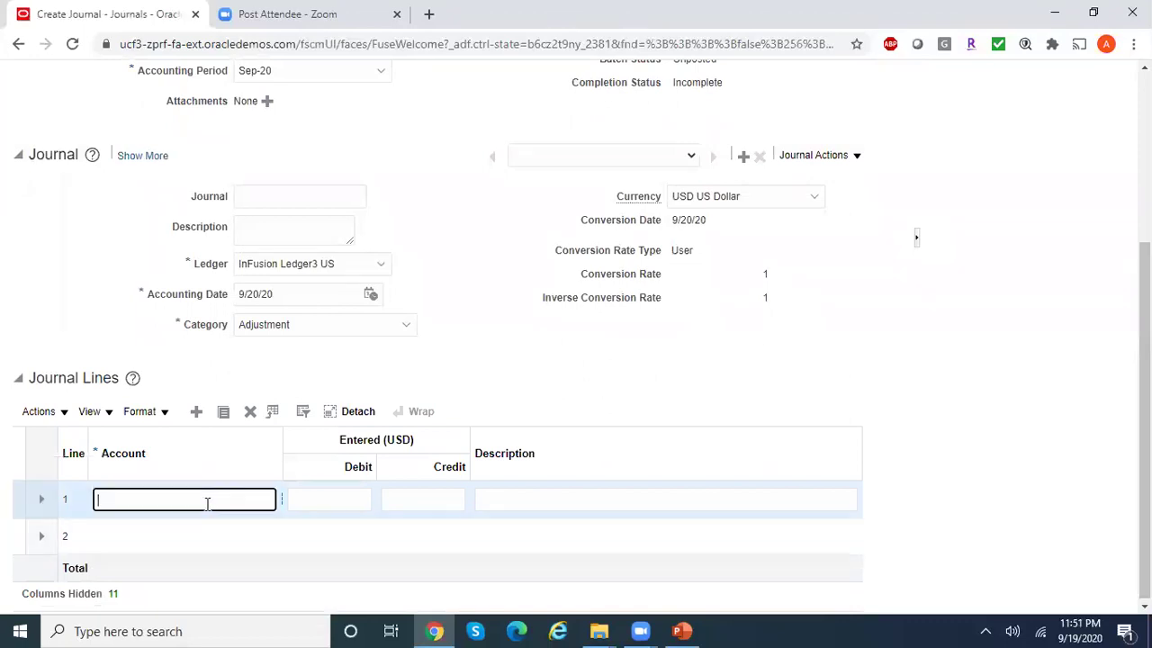
left_click(280, 501)
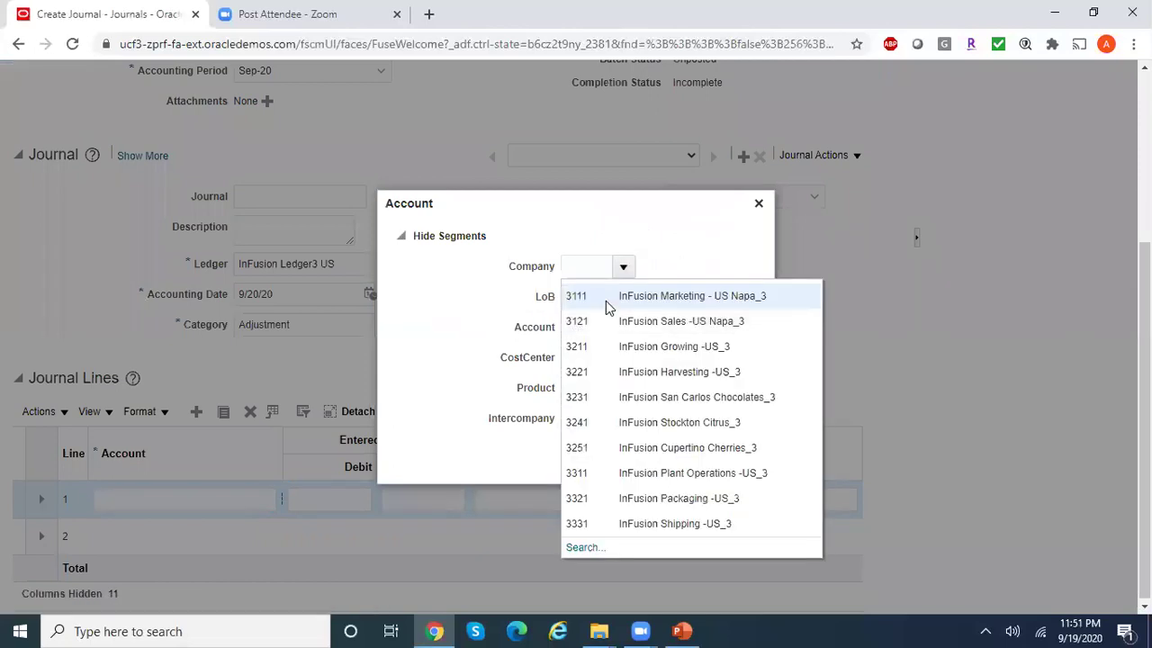
left_click(606, 304)
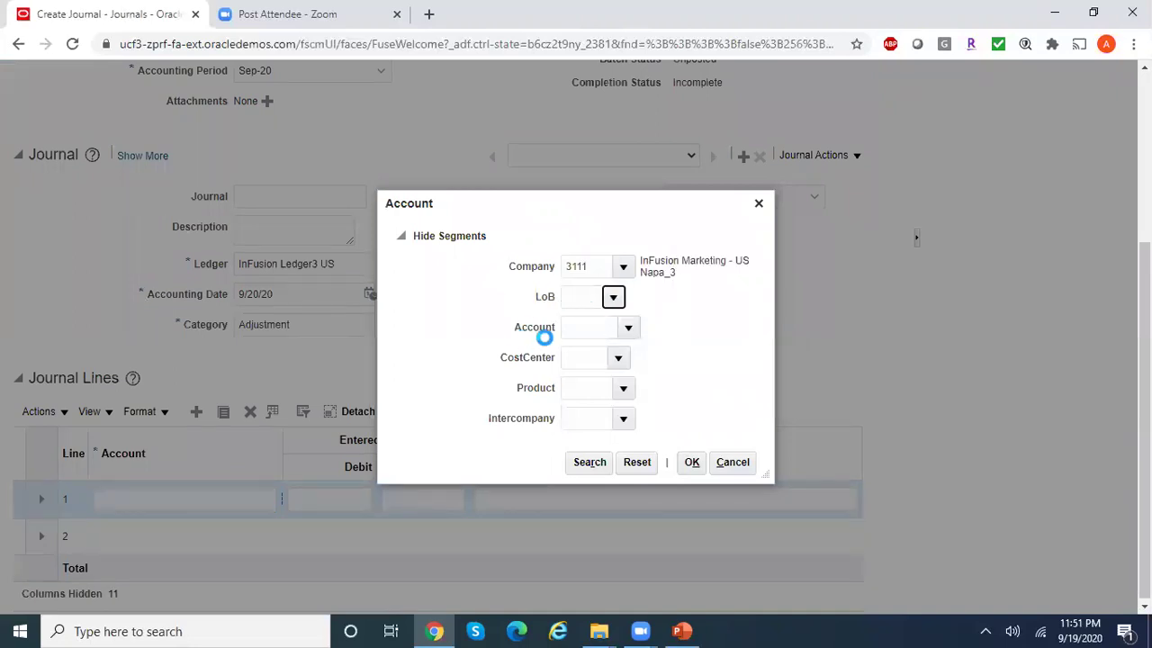
left_click(583, 303)
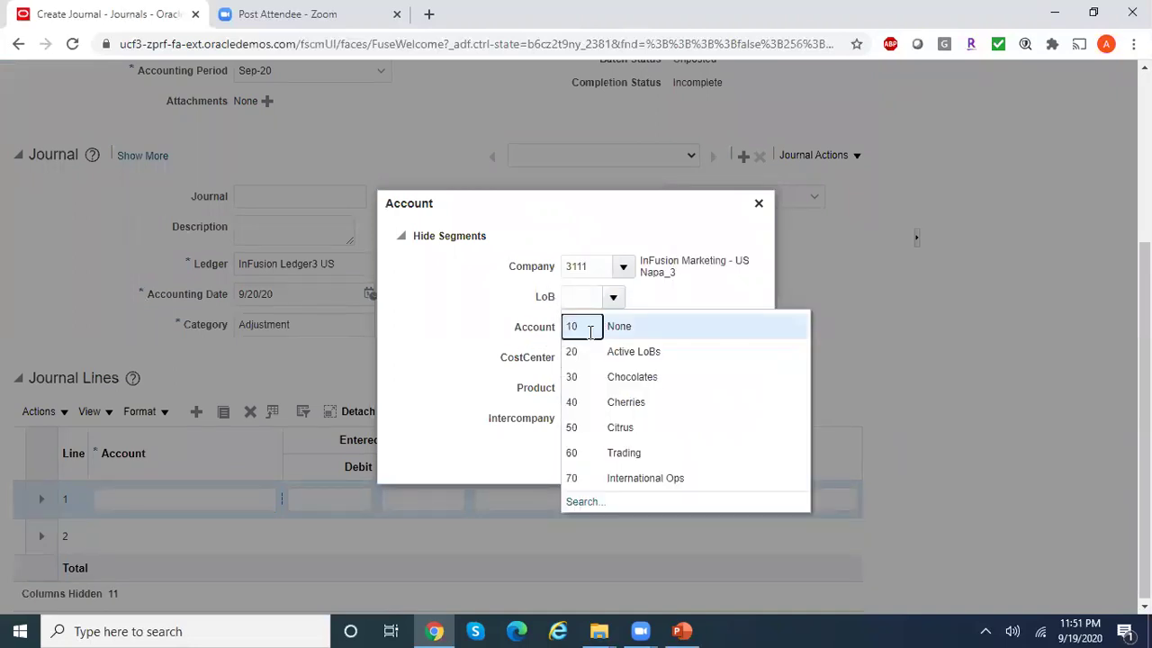
left_click(590, 331)
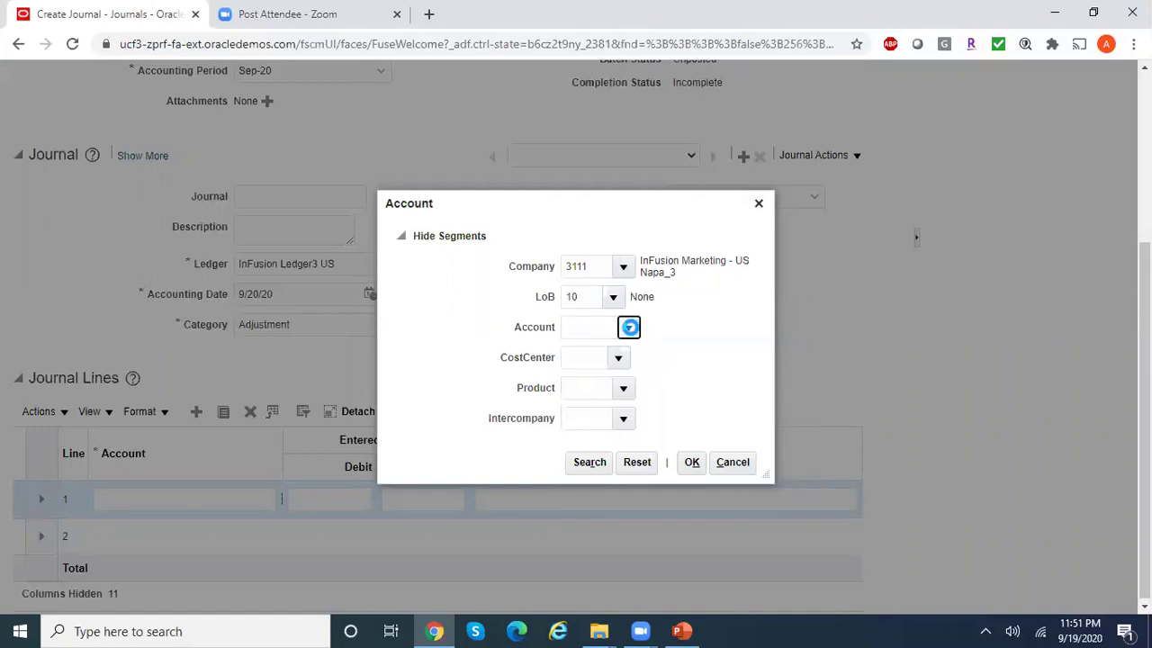
left_click(629, 327)
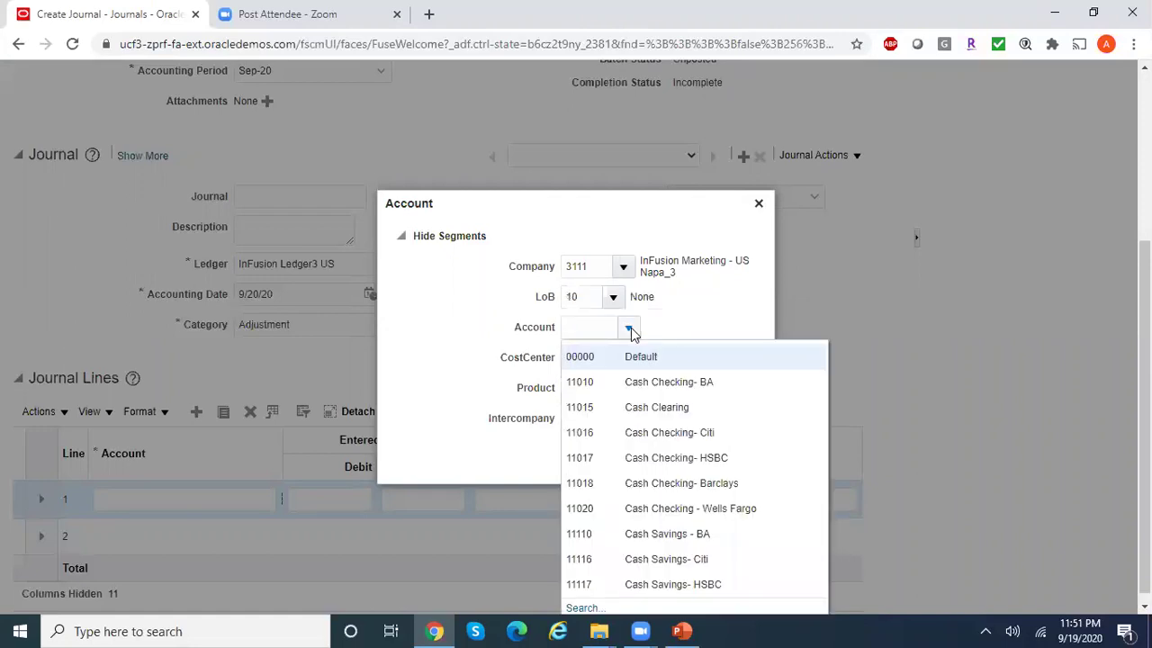
left_click(680, 385)
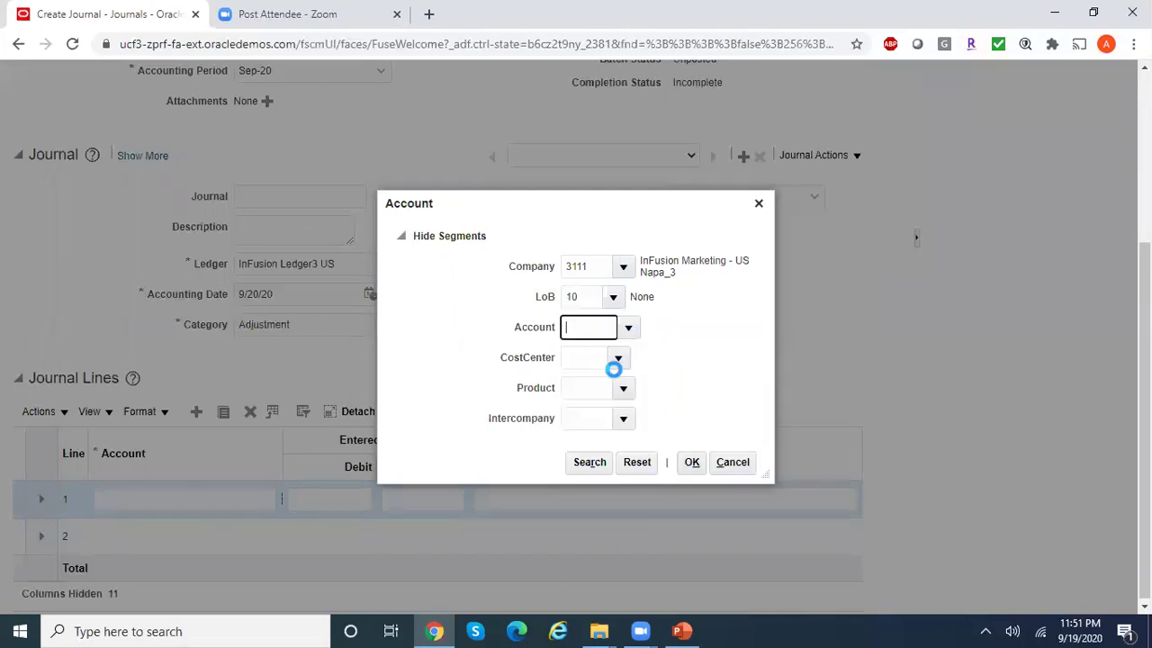
Step: Complete line 1's account with cost center 000, product 0000 and intercompany 0000, and confirm the combination
left_click(618, 359)
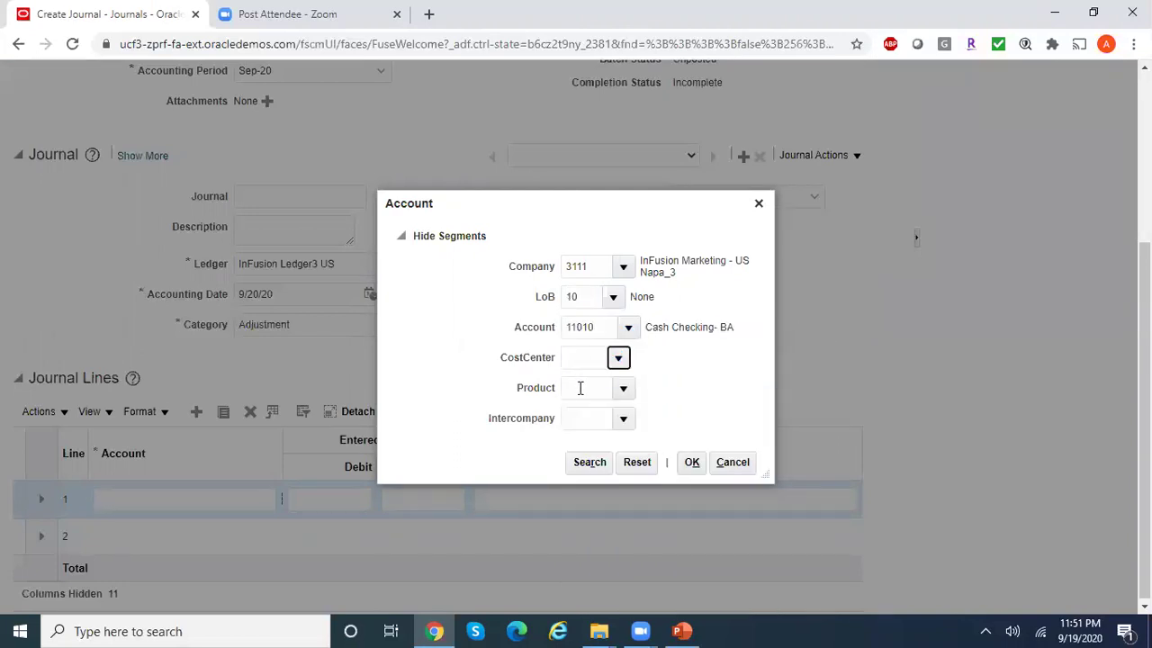
left_click(633, 82)
left_click(623, 388)
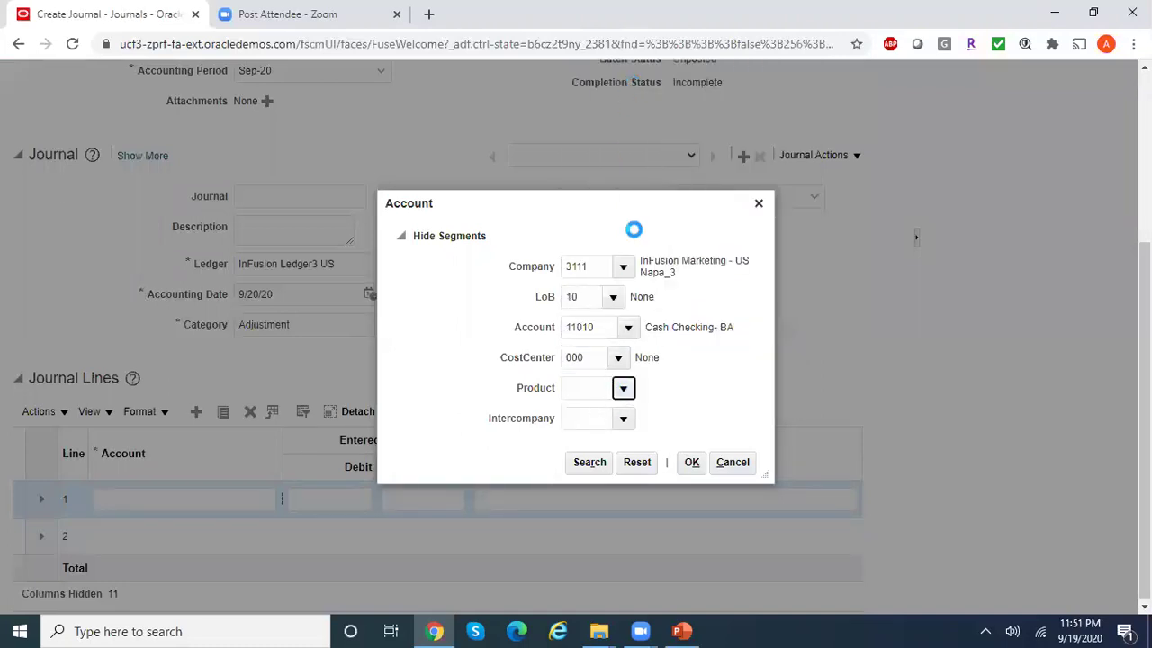
left_click(642, 111)
left_click(624, 418)
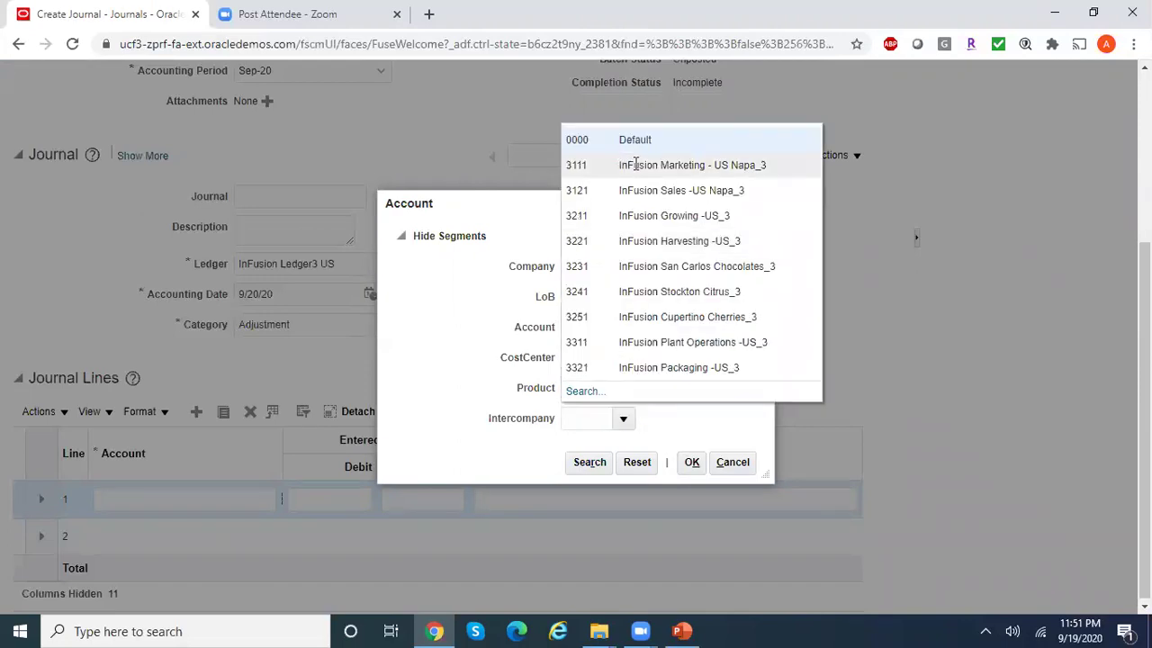
left_click(661, 148)
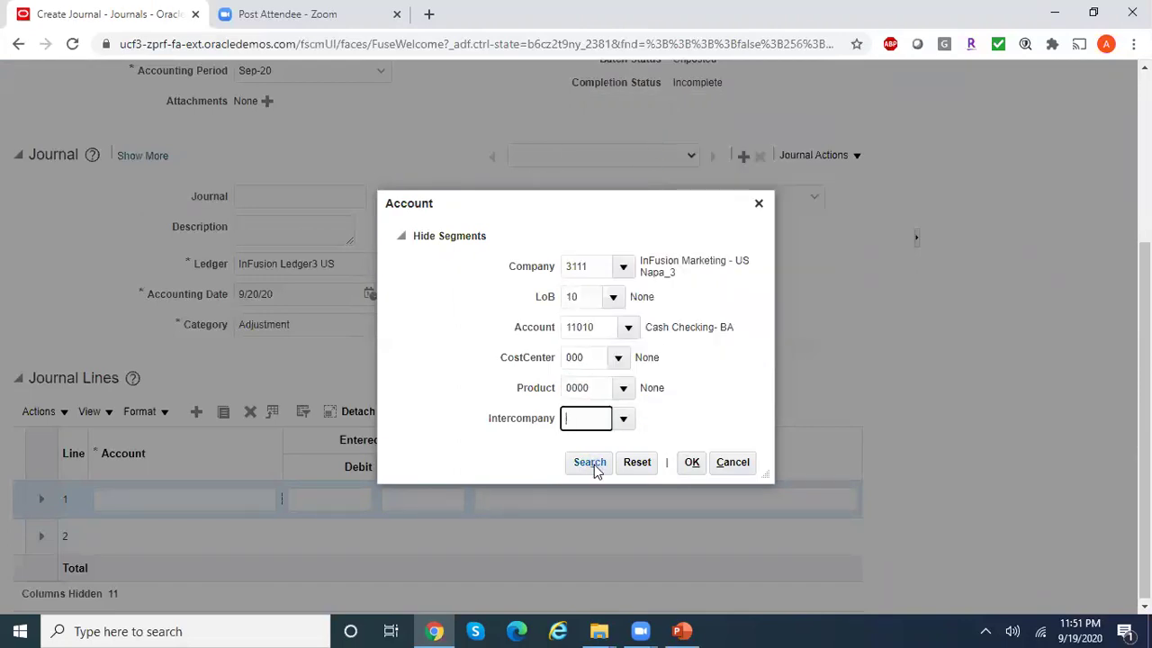
left_click(691, 464)
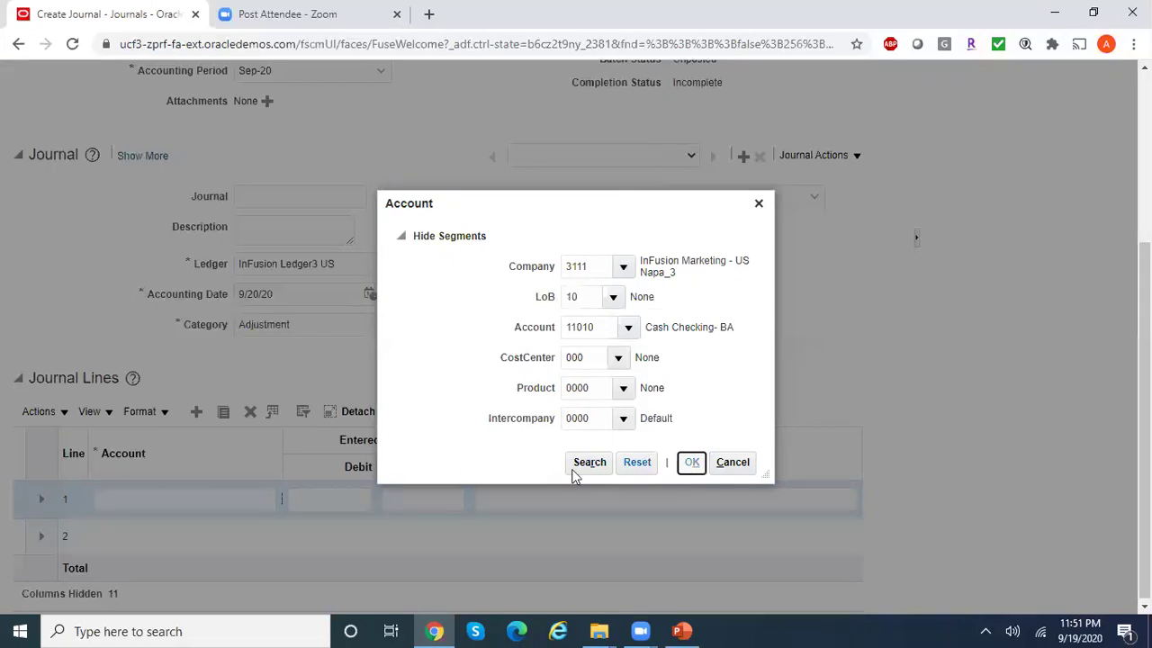
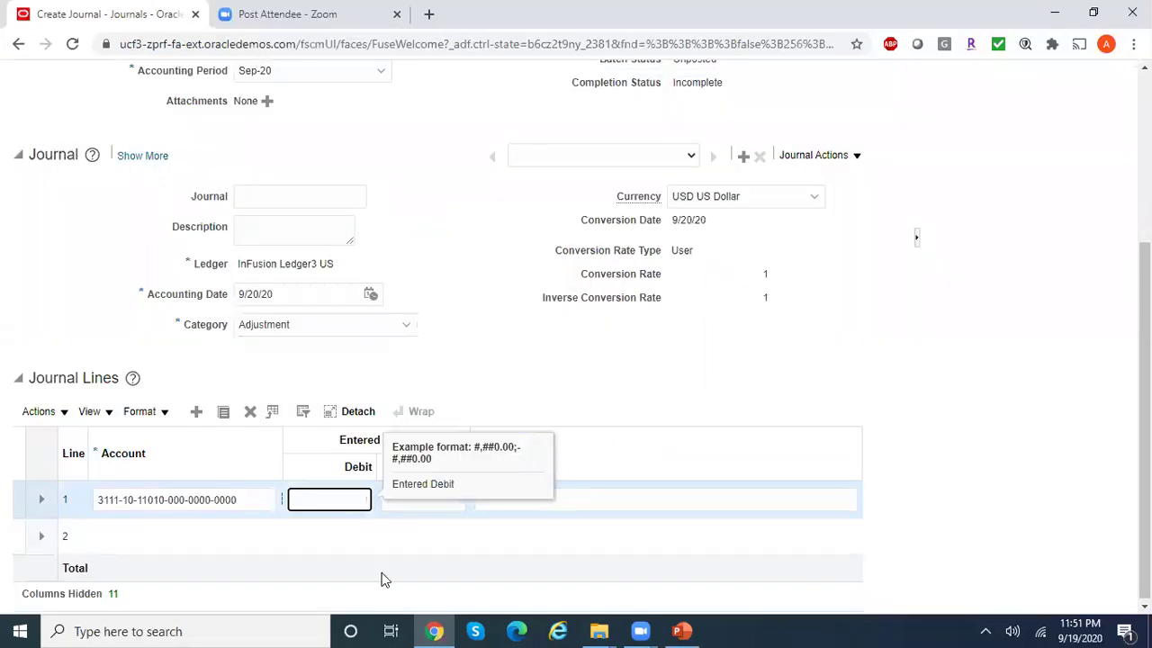
Step: Enter a debit of 1,500 on journal line 1 and copy its account combination to line 2
left_click(249, 498)
key("ctrl+c")
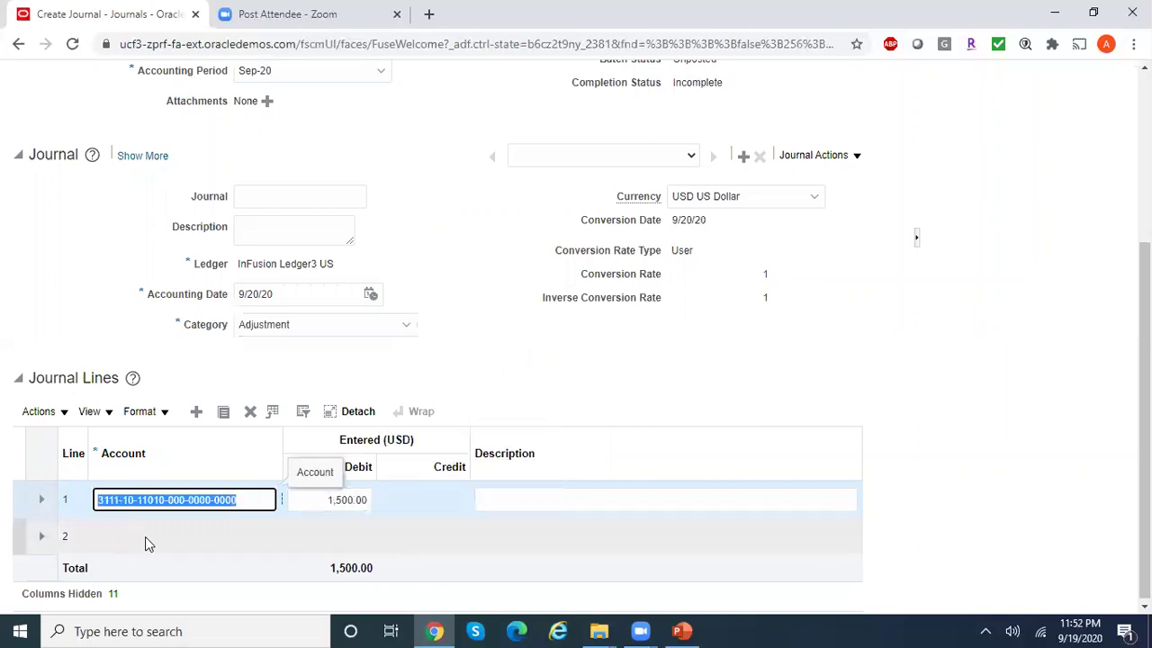
left_click(147, 538)
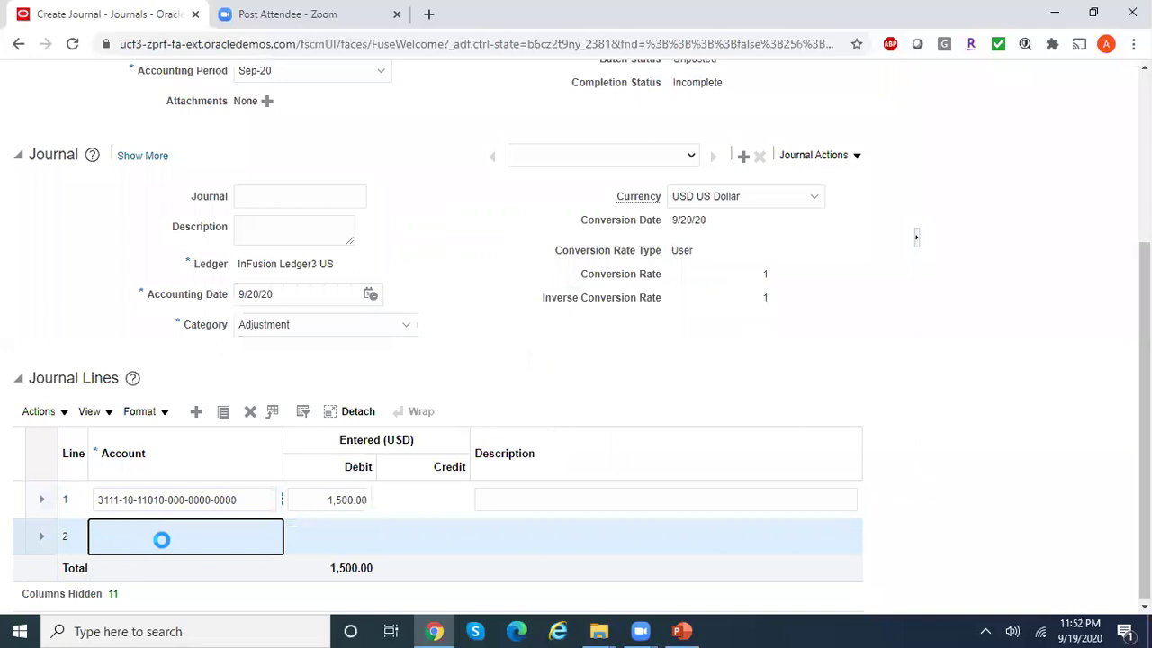
key("ctrl+v")
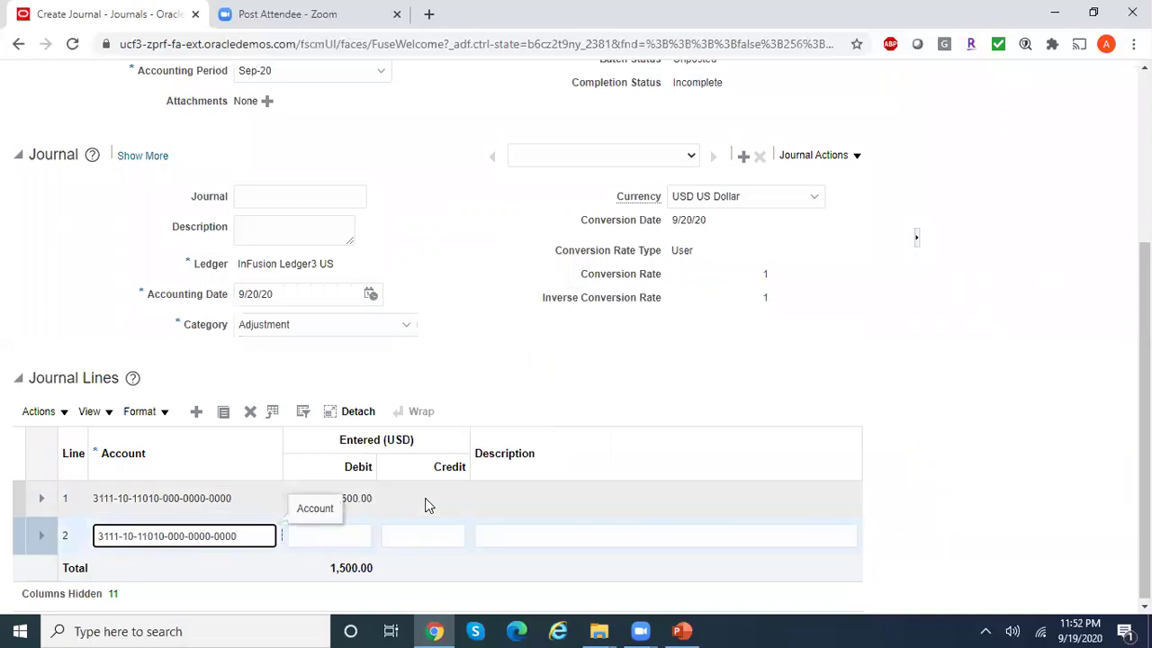
Step: Enter a credit of 1500 on journal line 2
left_click(432, 537)
type("1")
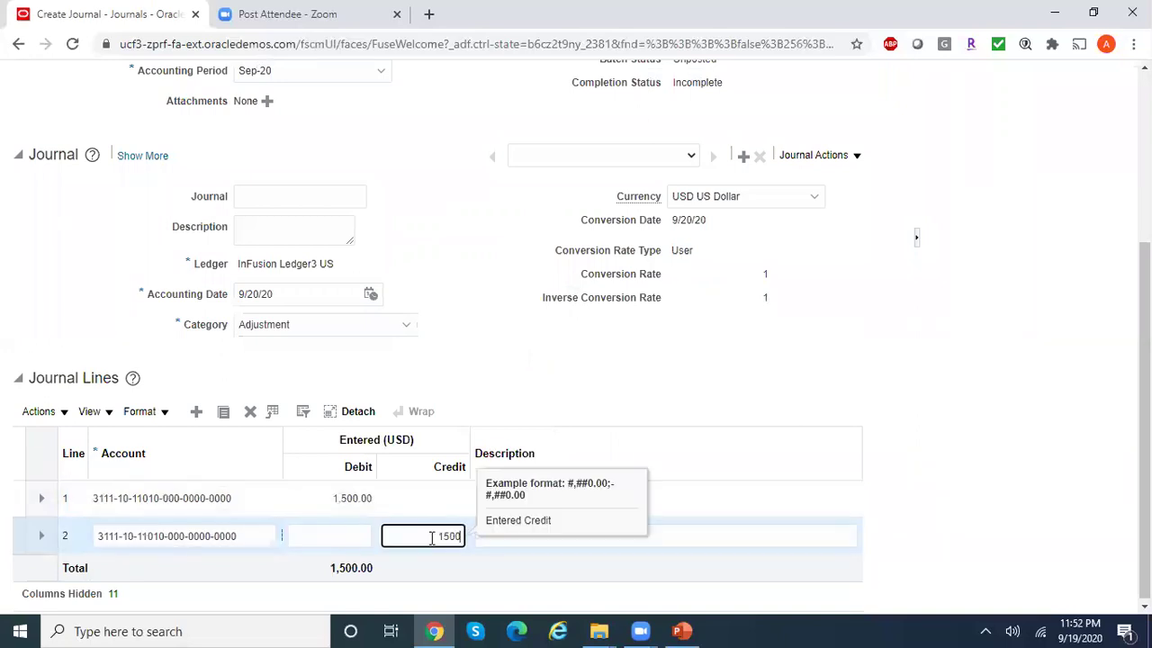
type("500")
key("Tab")
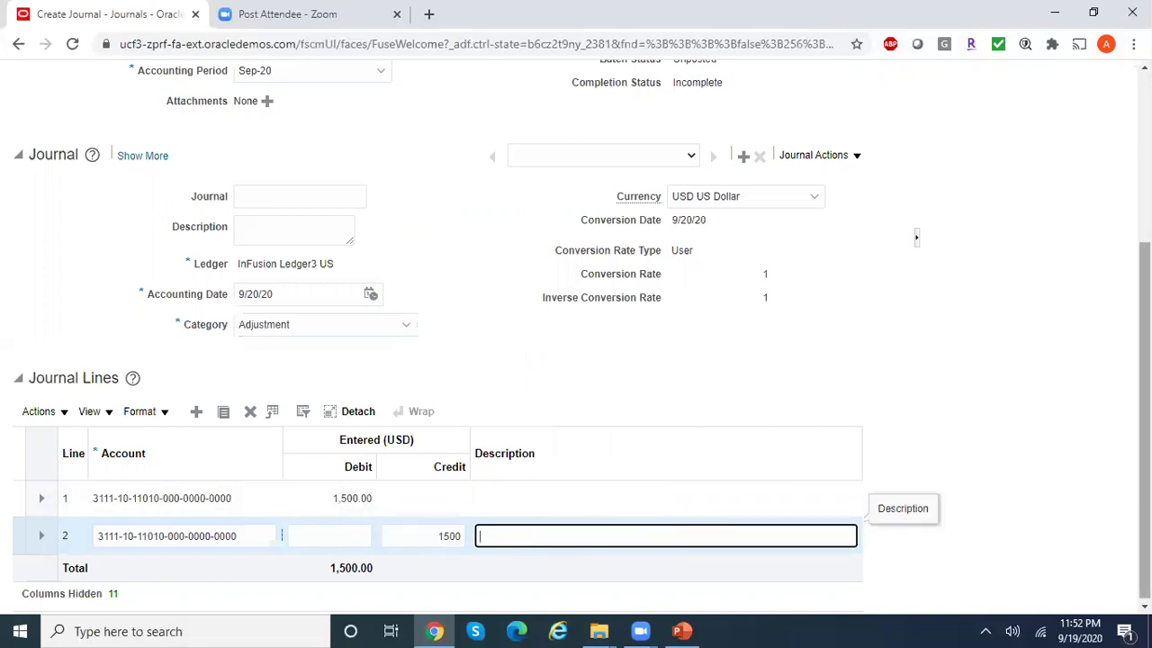
Step: Save the Test USD Jrnl100 journal batch without posting it and return to the Journals page
scroll(717, 142, "up", 3)
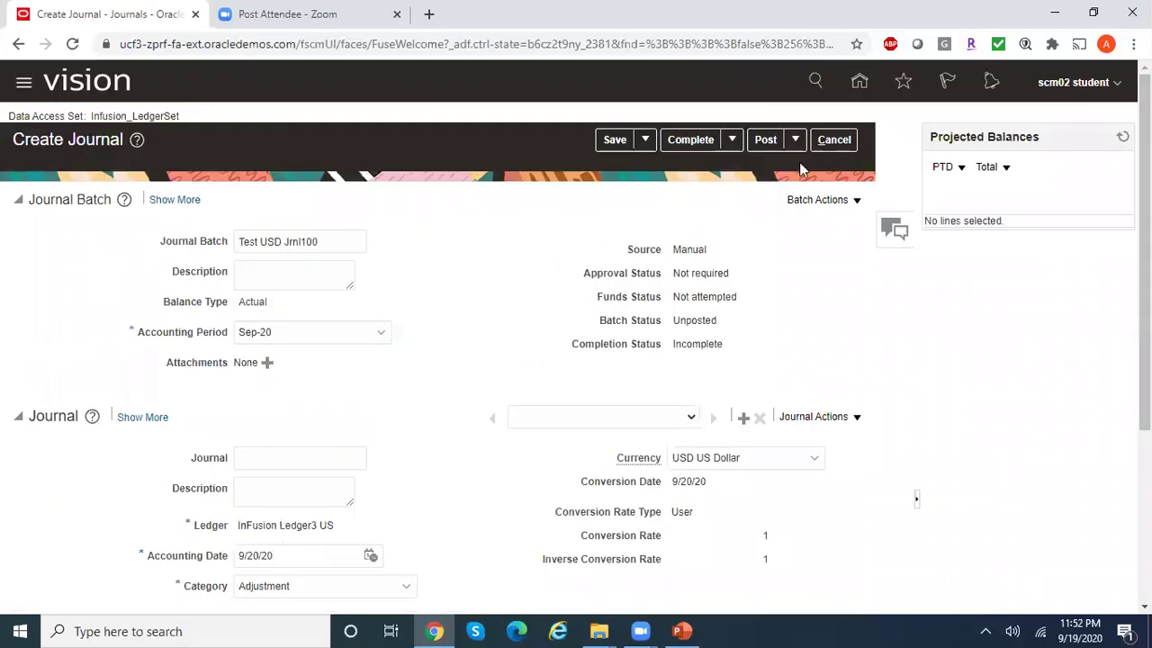
left_click(611, 142)
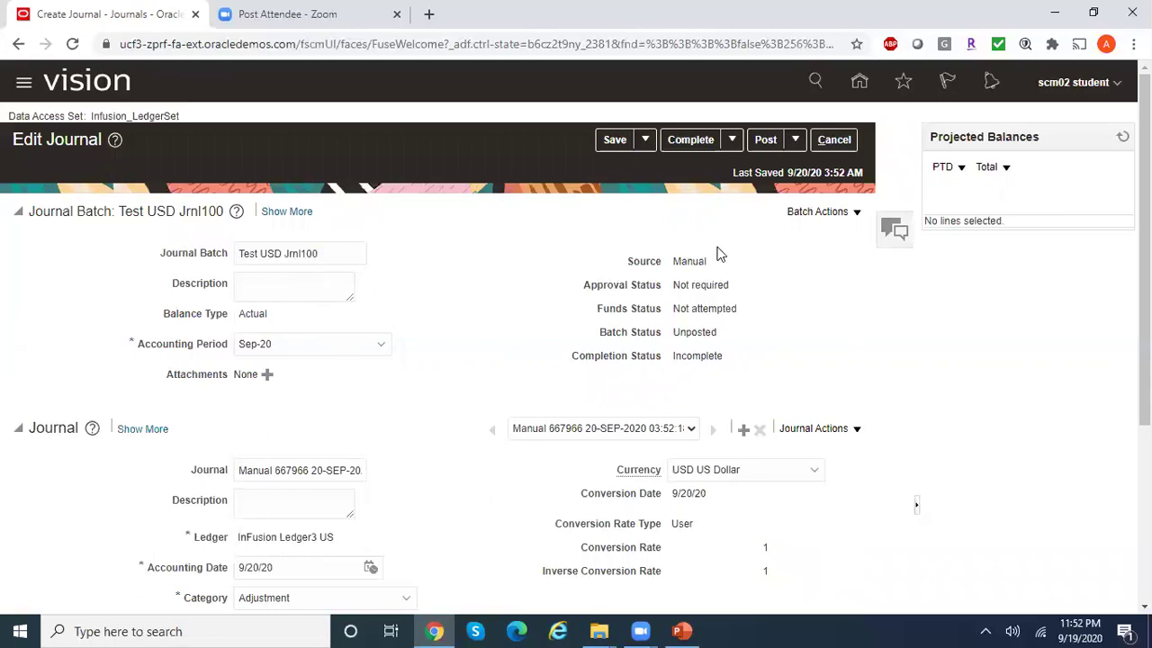
left_click(732, 141)
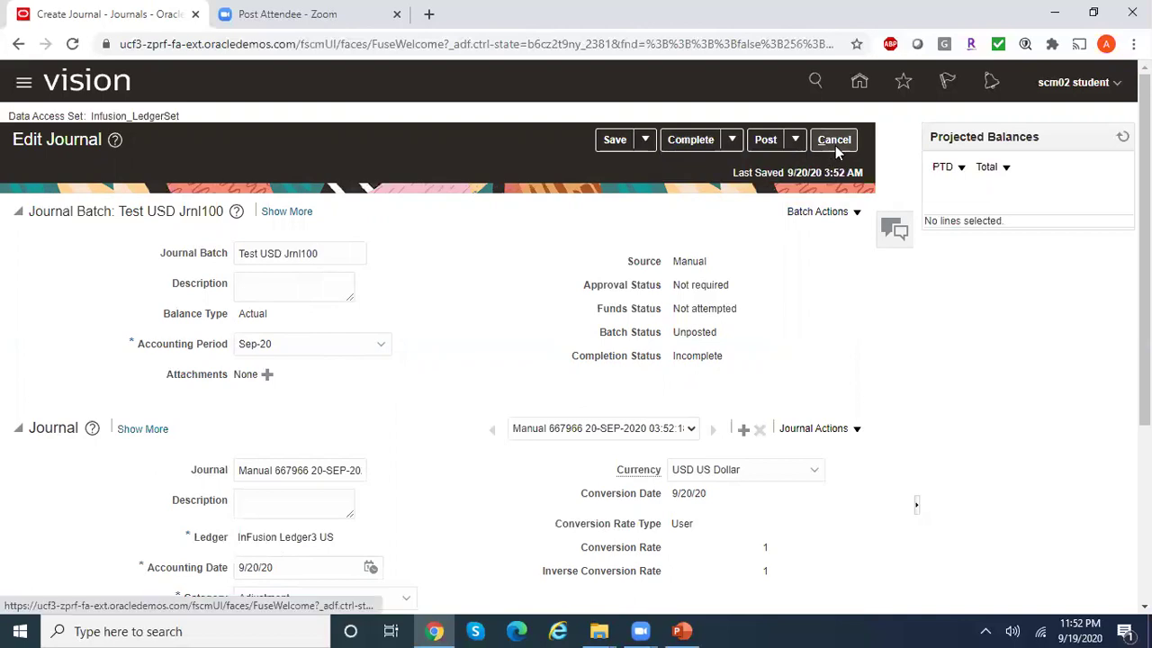
left_click(829, 142)
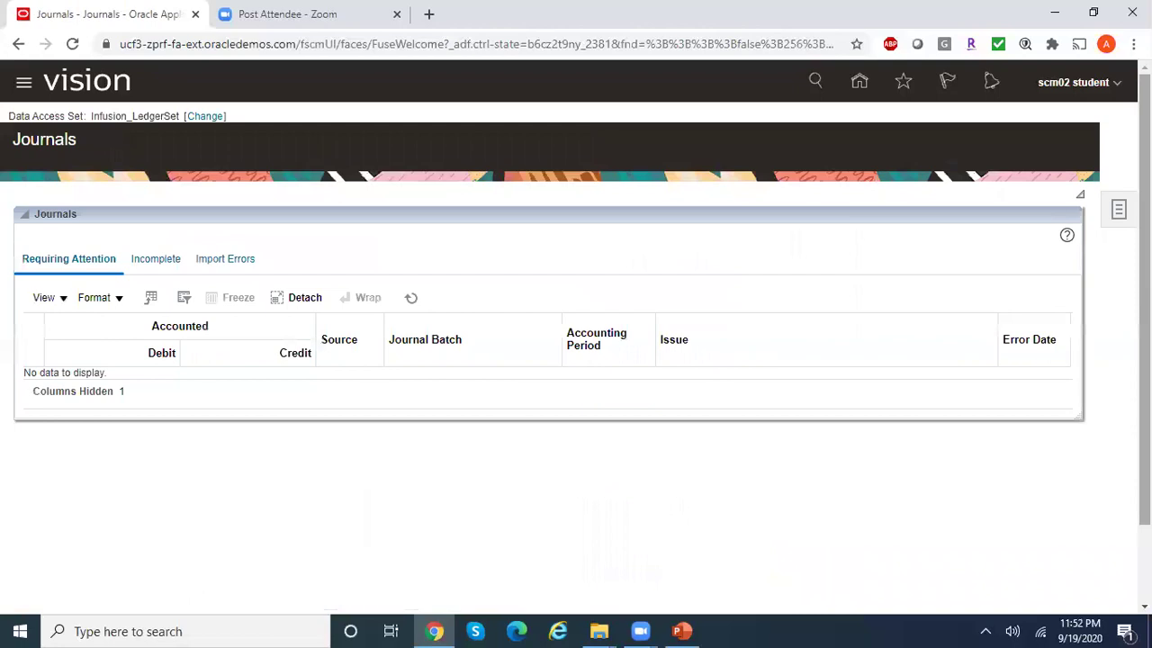
Step: Start a new journal with batch name Test Jrnl CAD2 and select InFusion Ledger3 CA as its ledger
left_click(1119, 209)
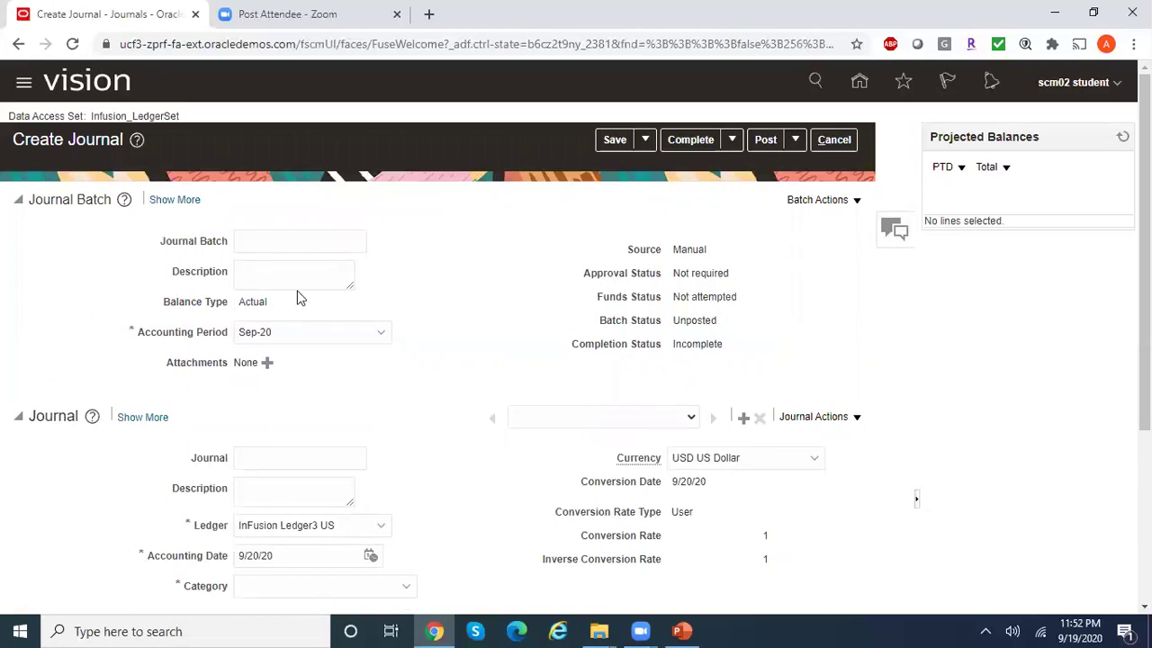
left_click(275, 242)
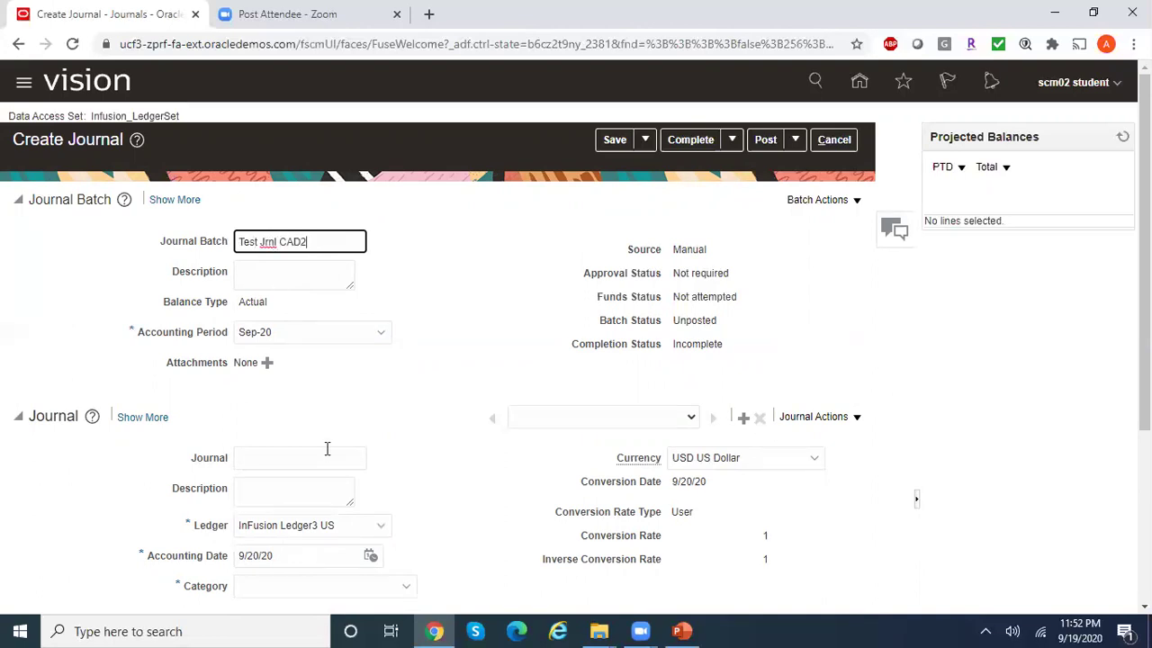
scroll(552, 403, "down", 3)
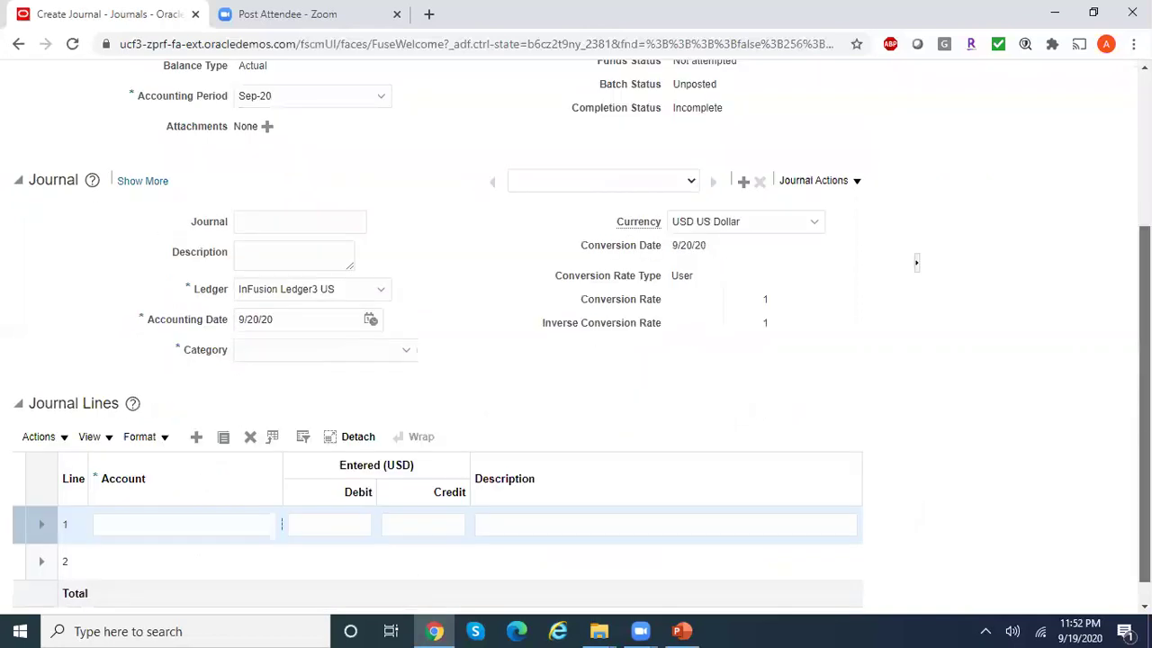
left_click(382, 268)
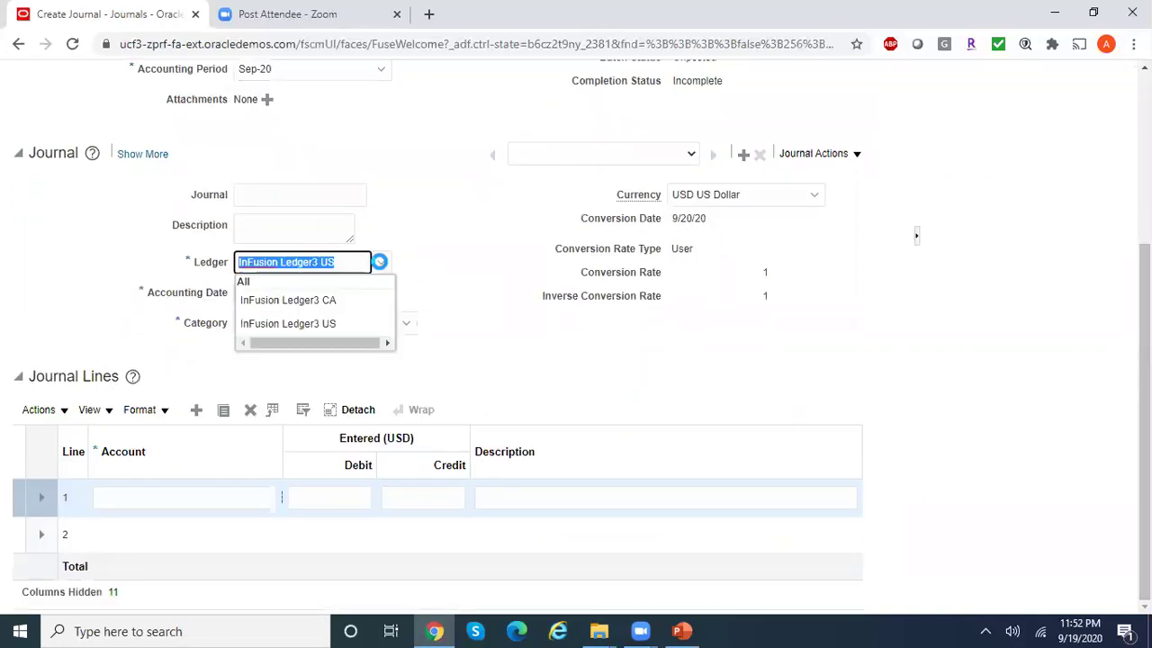
left_click(351, 302)
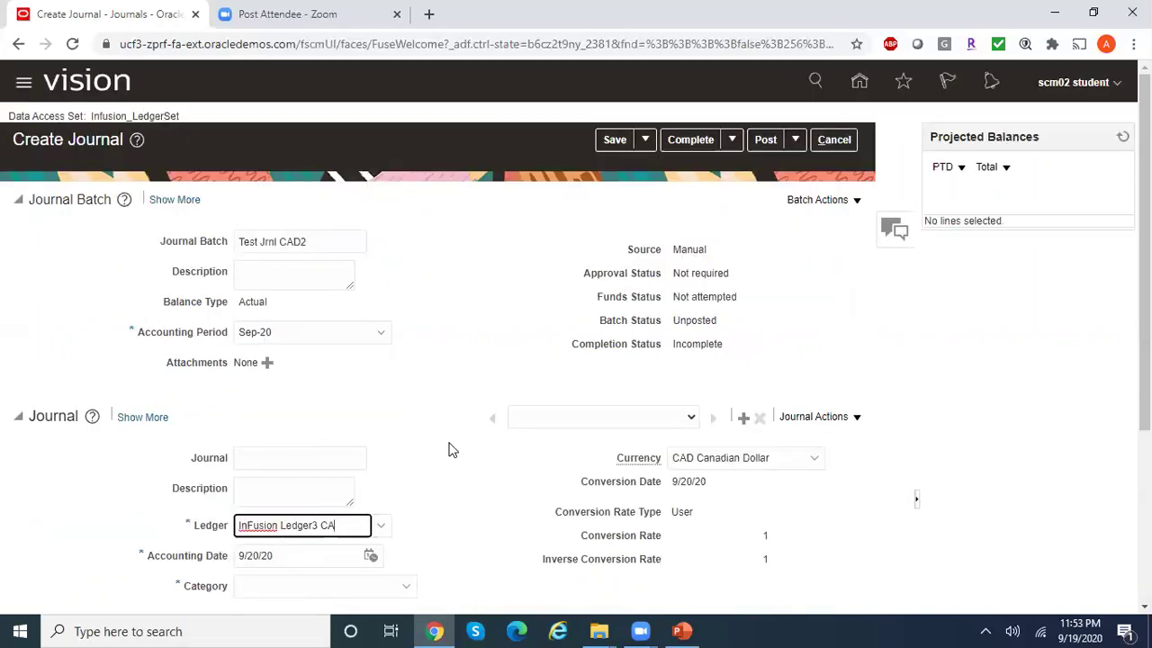
left_click(381, 526)
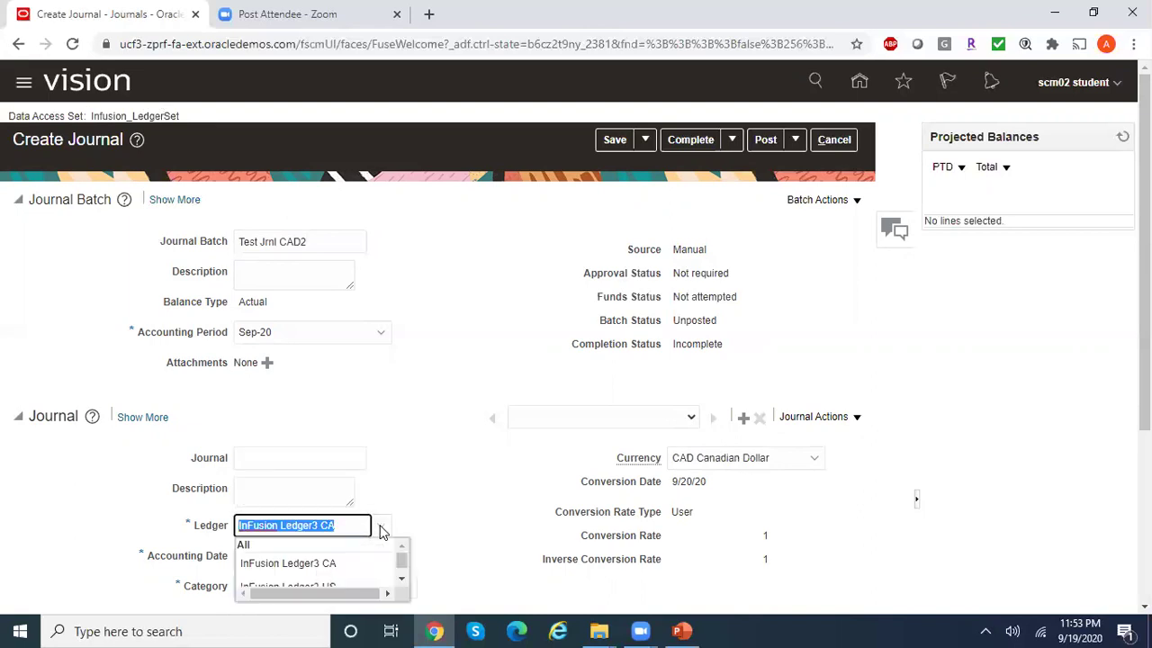
left_click(362, 564)
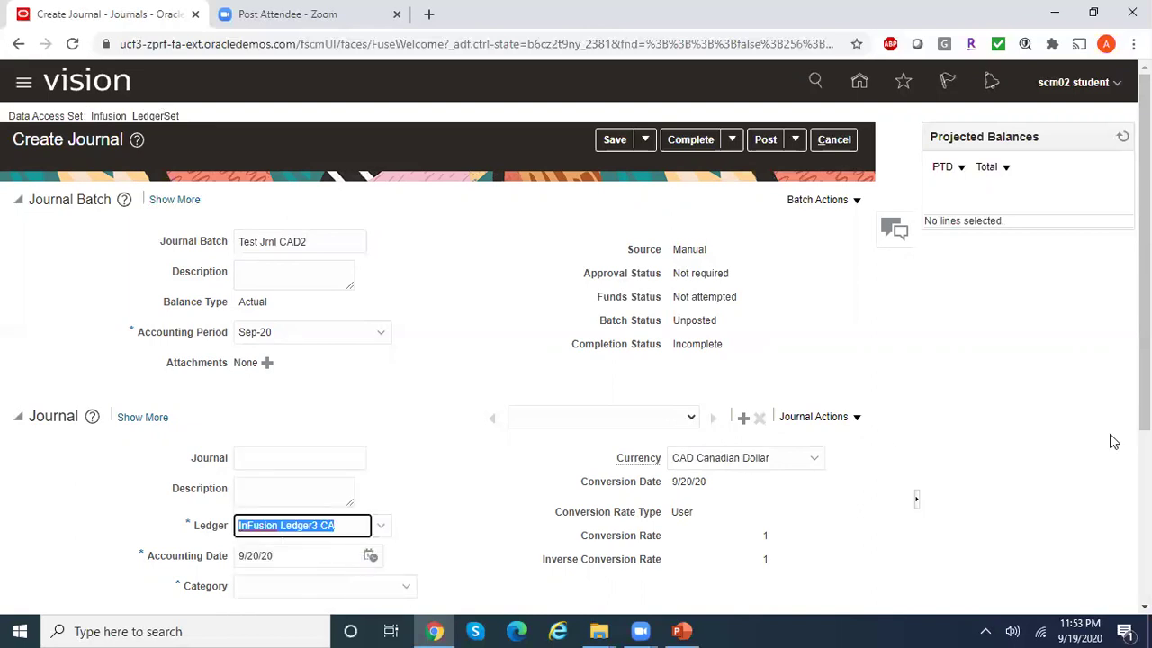
Step: Set the category of the CAD journal to Adjustment
scroll(529, 491, "down", 3)
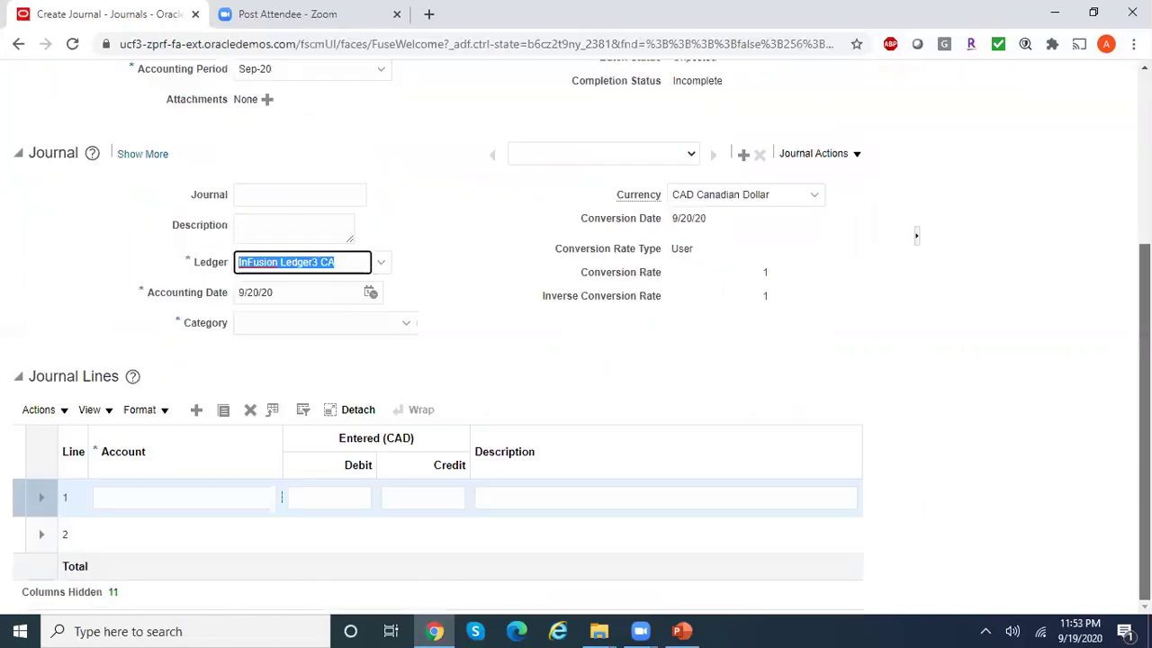
left_click(349, 322)
type("Adjustment")
left_click(321, 349)
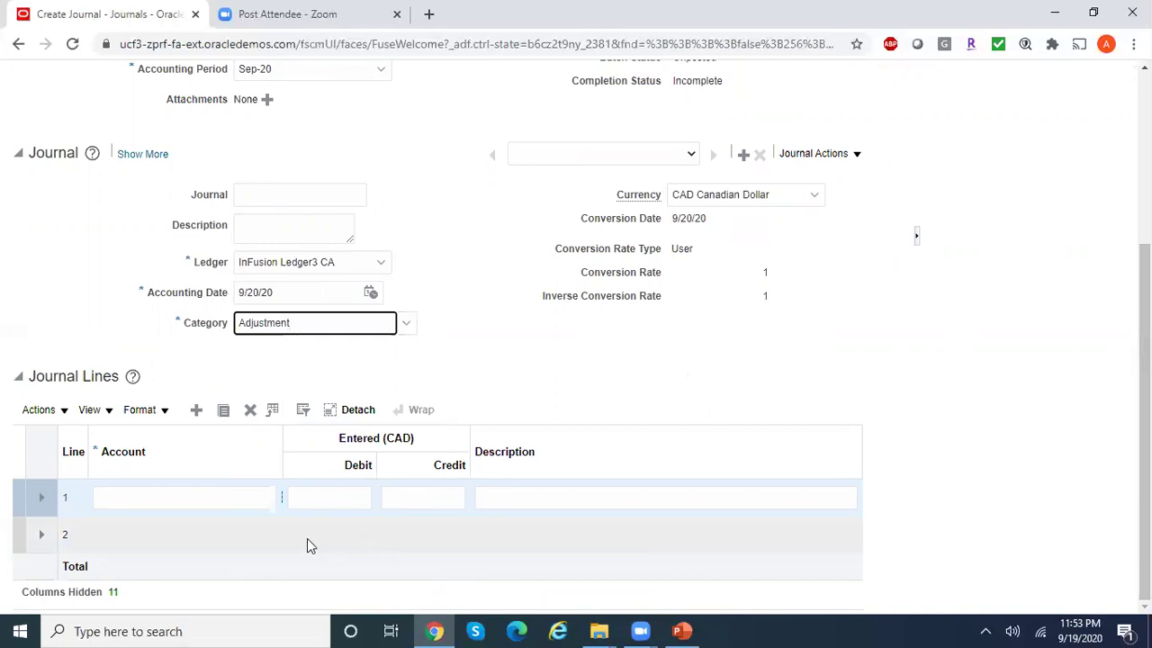
Step: For journal line 1's account, choose company 4888, LoB 10 and account 11010 (Cash Checking- BA)
left_click(280, 501)
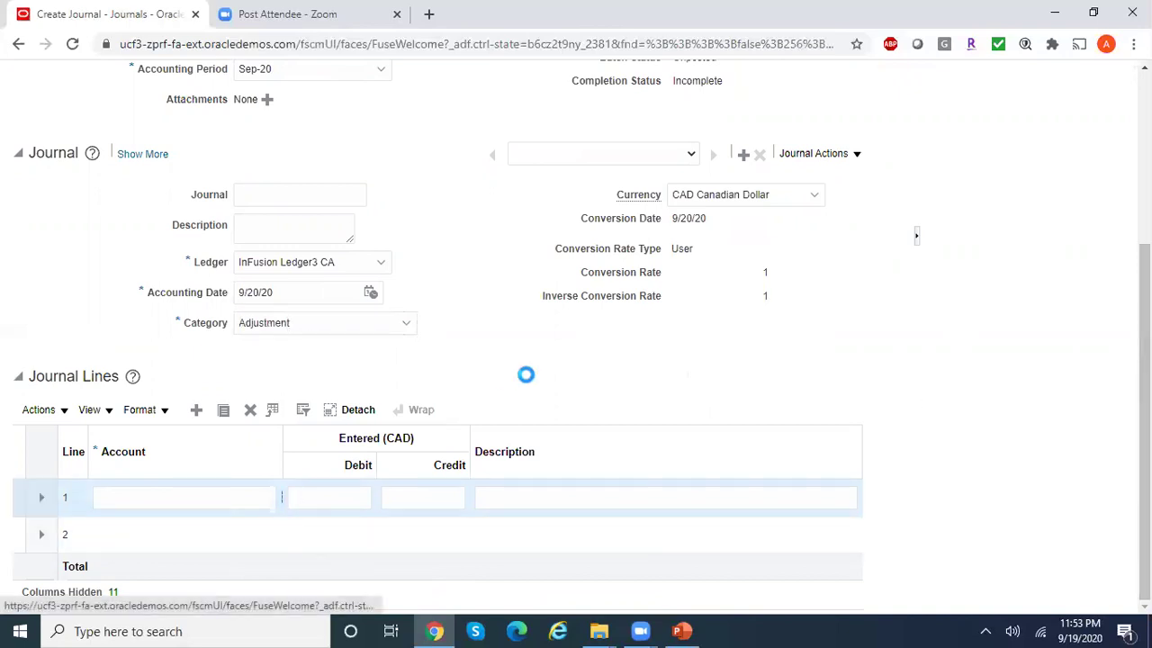
left_click(624, 268)
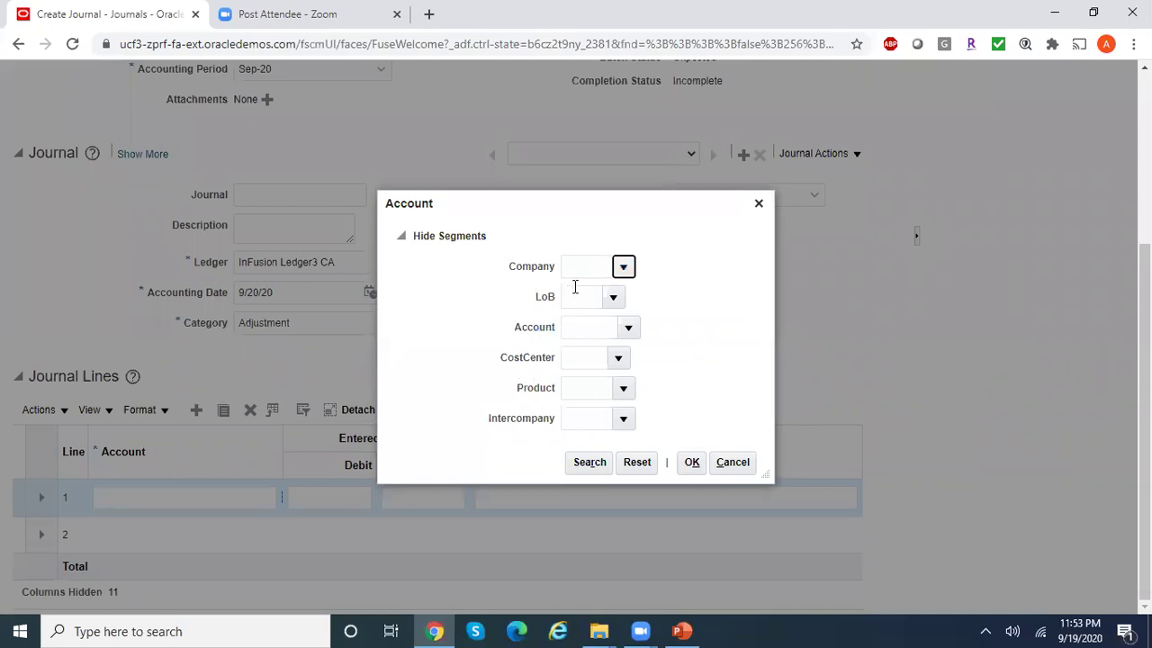
left_click(611, 298)
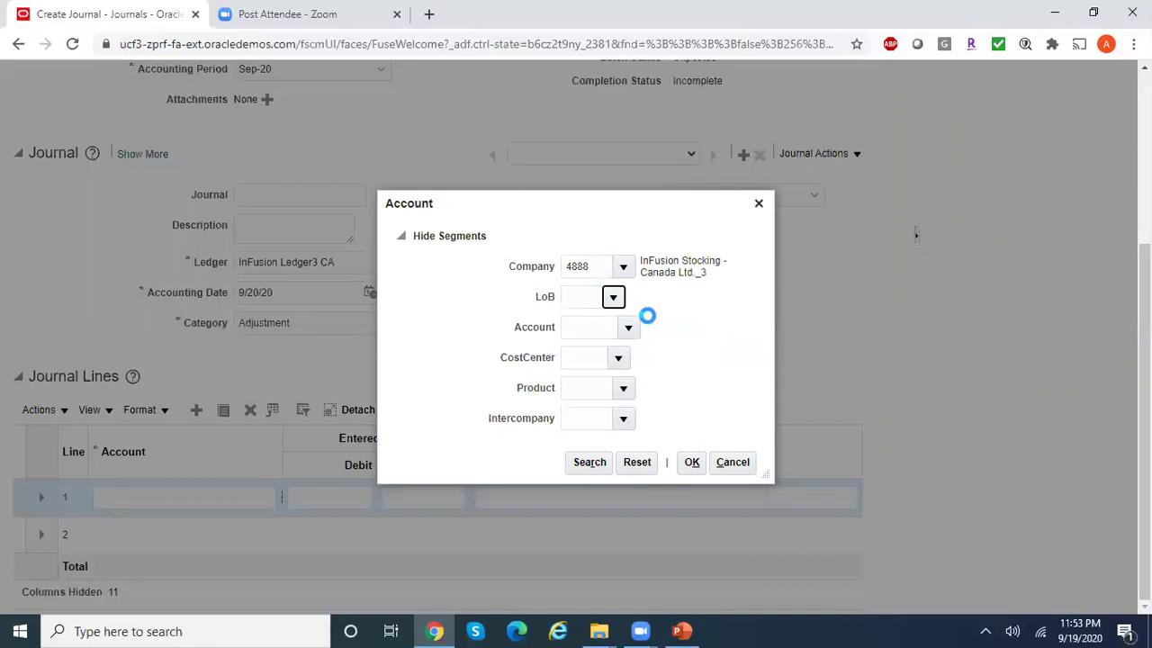
left_click(635, 329)
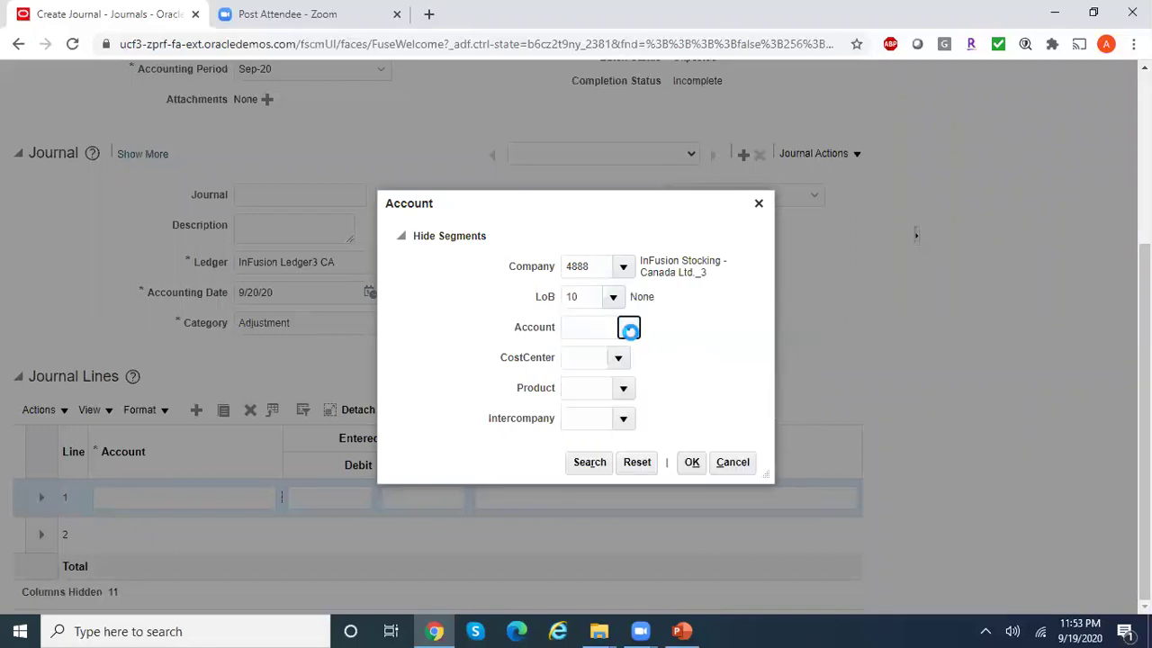
left_click(661, 358)
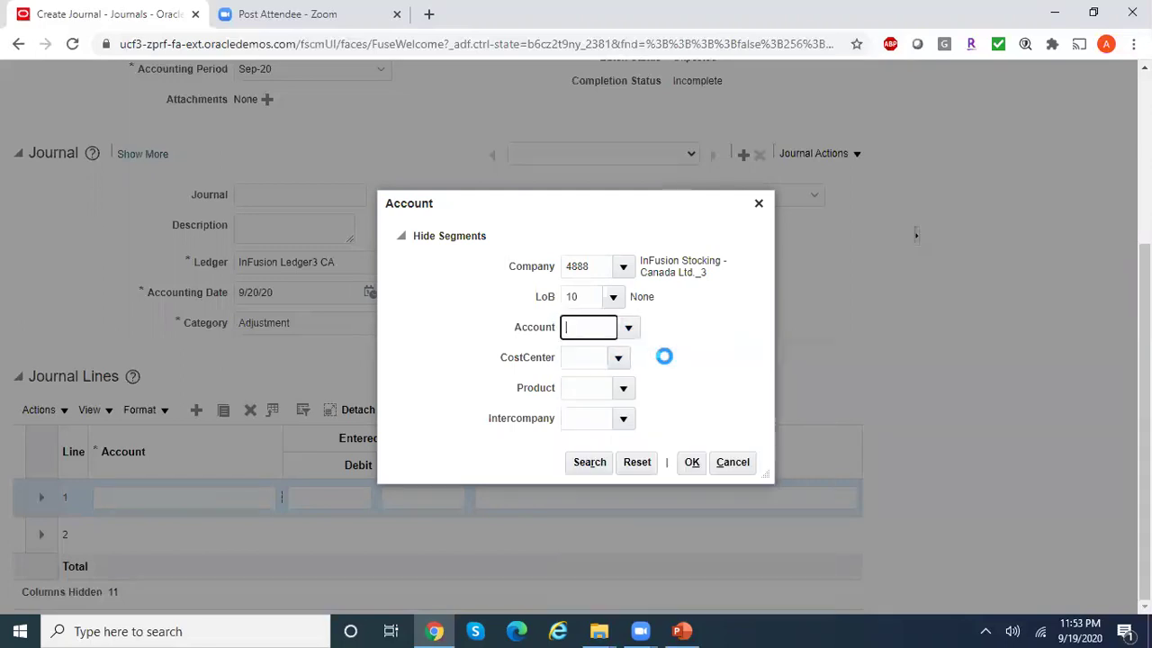
left_click(631, 330)
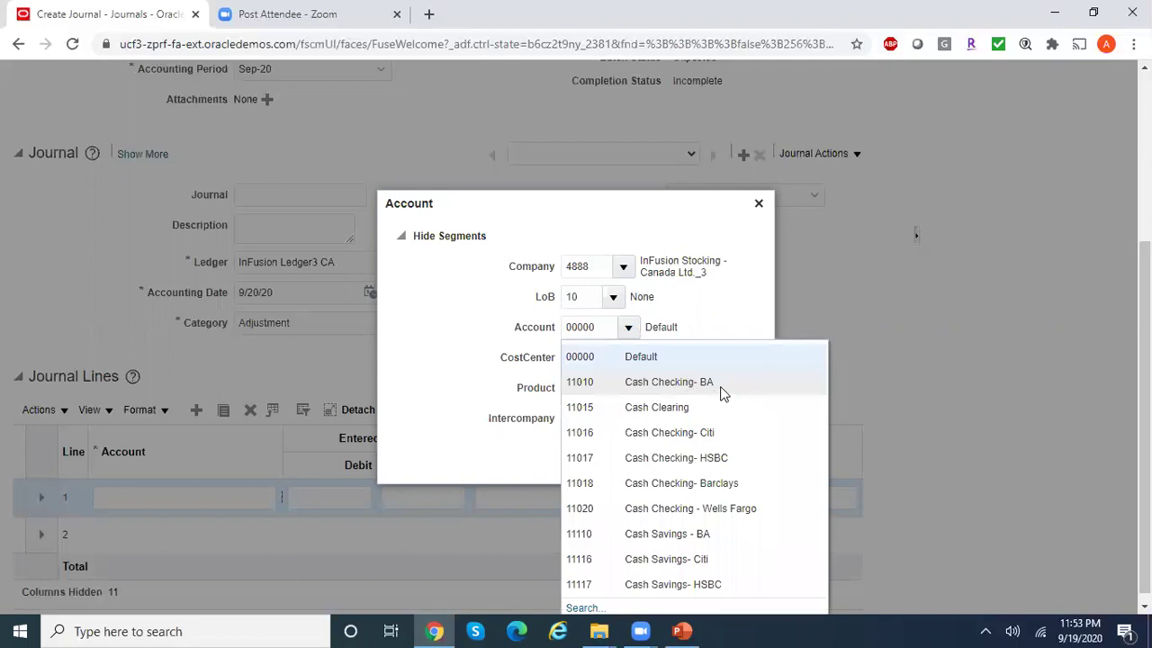
left_click(720, 384)
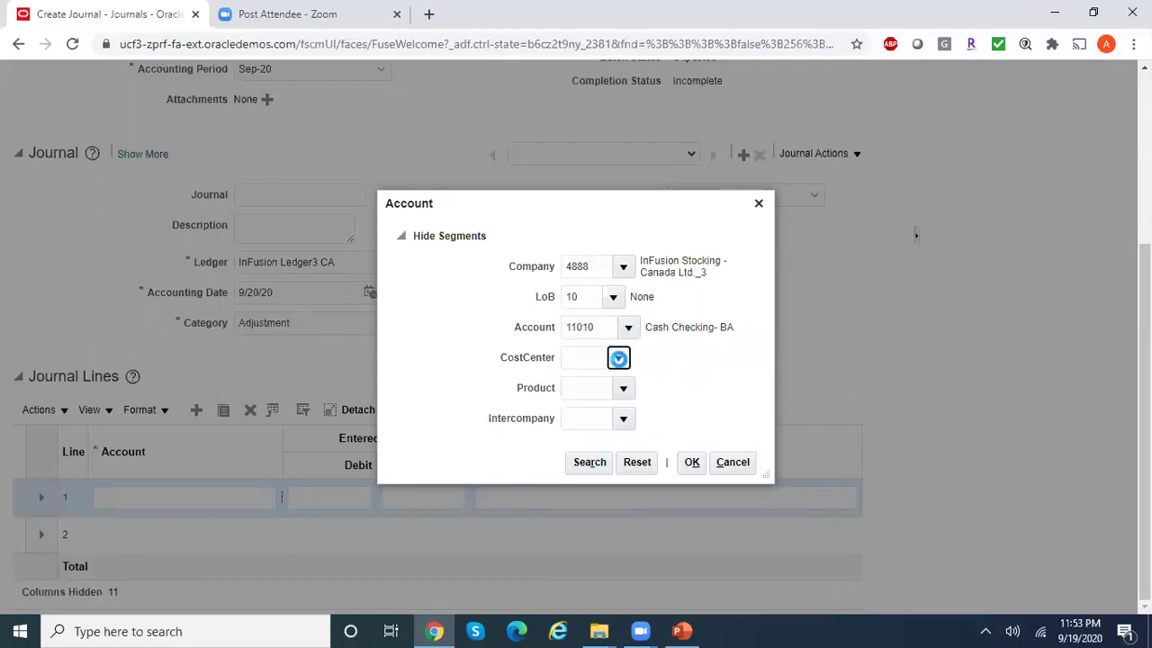
Step: Complete line 1's account combination with cost center 000, product 0000 and intercompany 0000, and confirm it
left_click(618, 359)
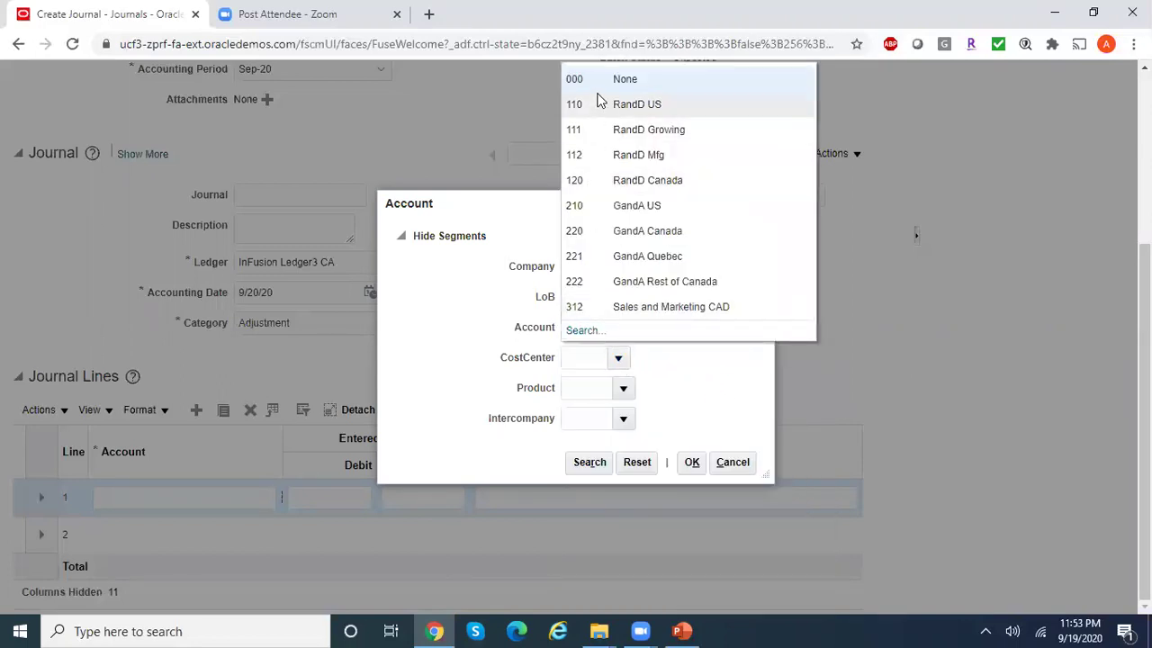
left_click(597, 81)
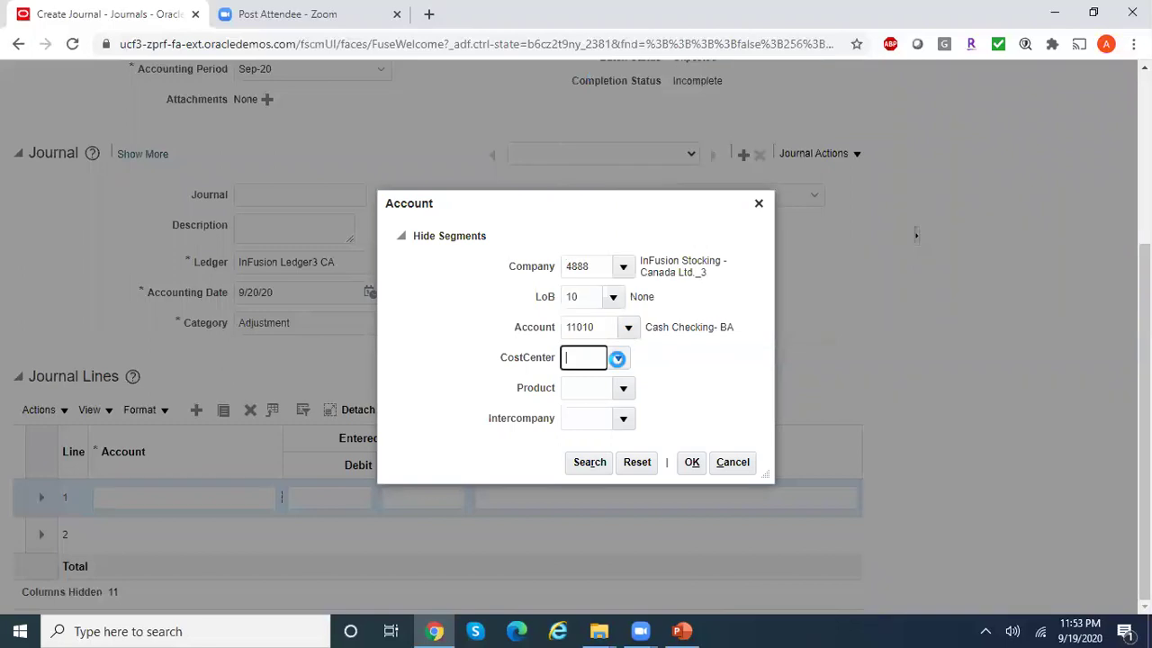
left_click(625, 388)
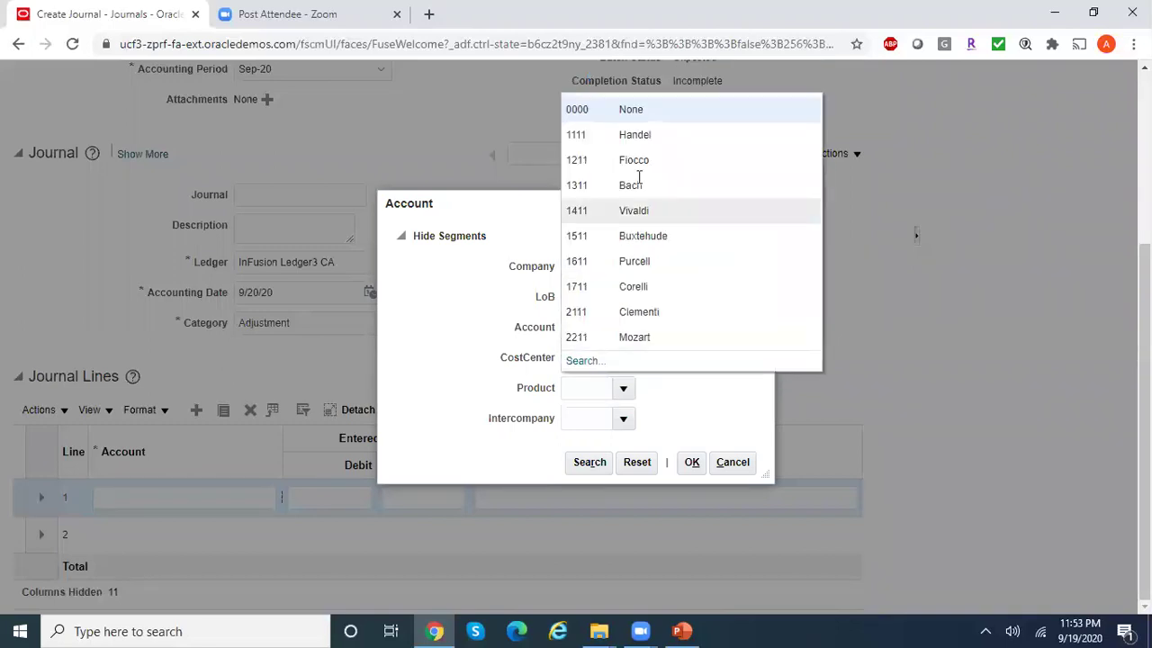
left_click(685, 114)
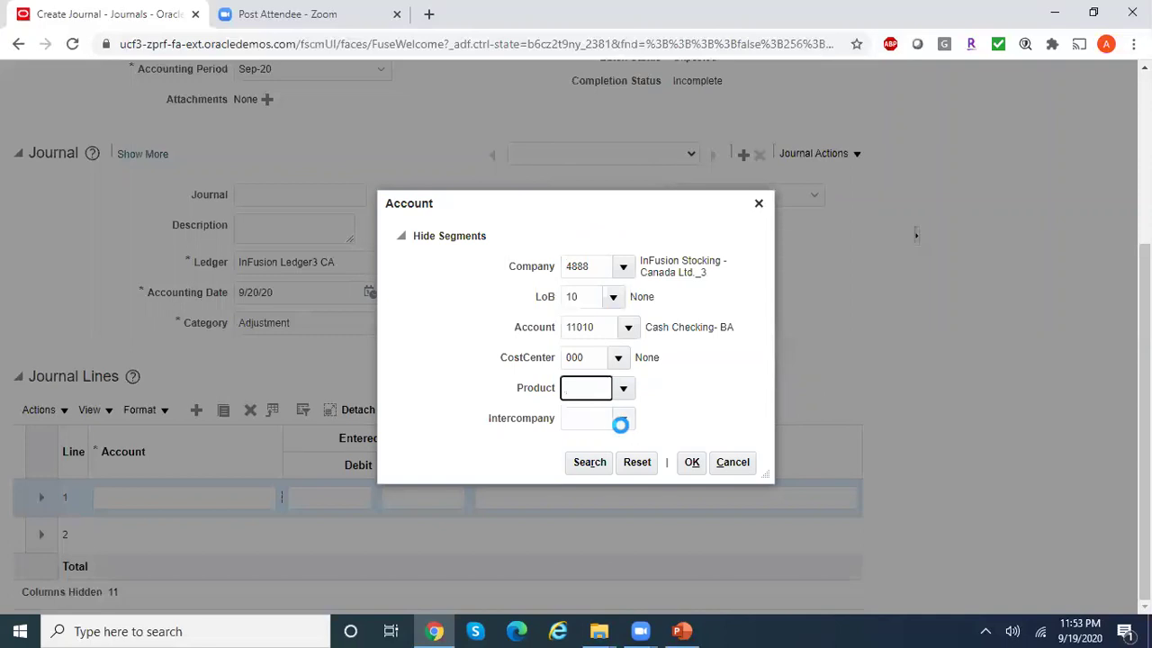
left_click(623, 419)
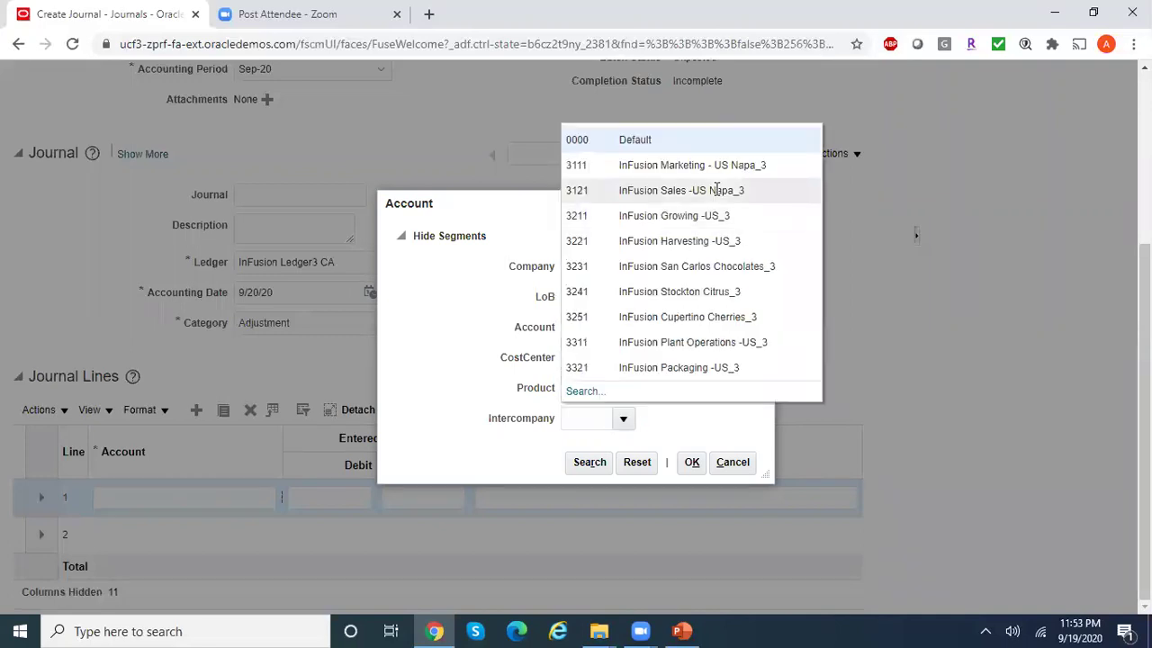
left_click(676, 142)
left_click(689, 464)
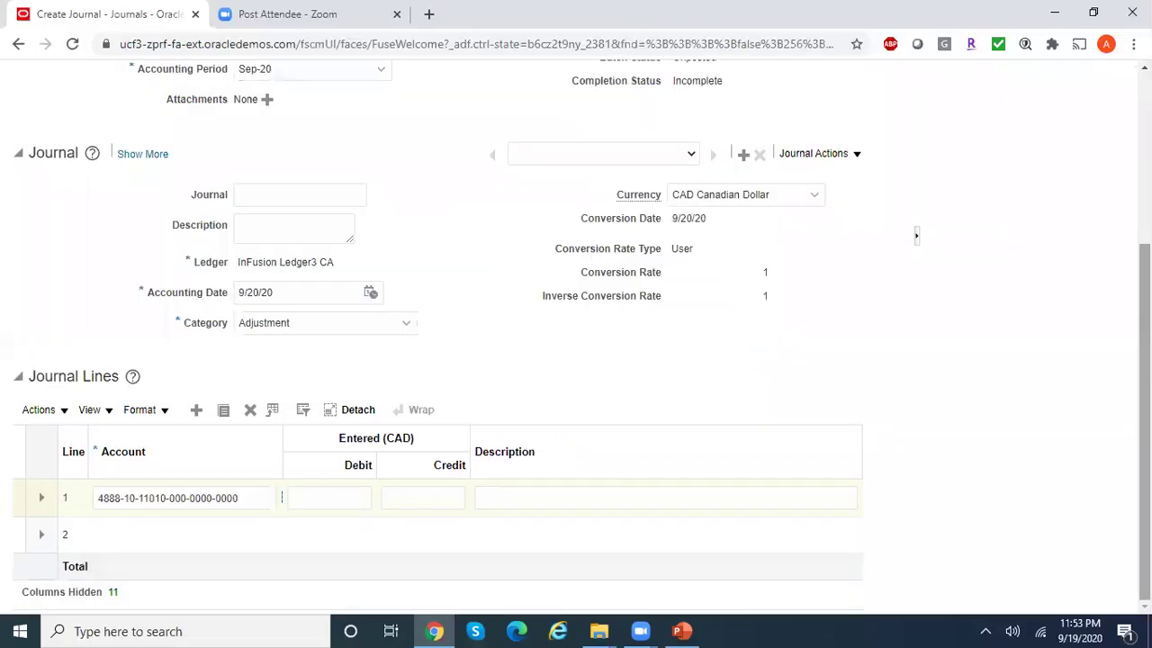
Step: Enter a 25000 debit on journal line 1 and balance it on line 2 with the same account combination and a 25000 credit
left_click(361, 499)
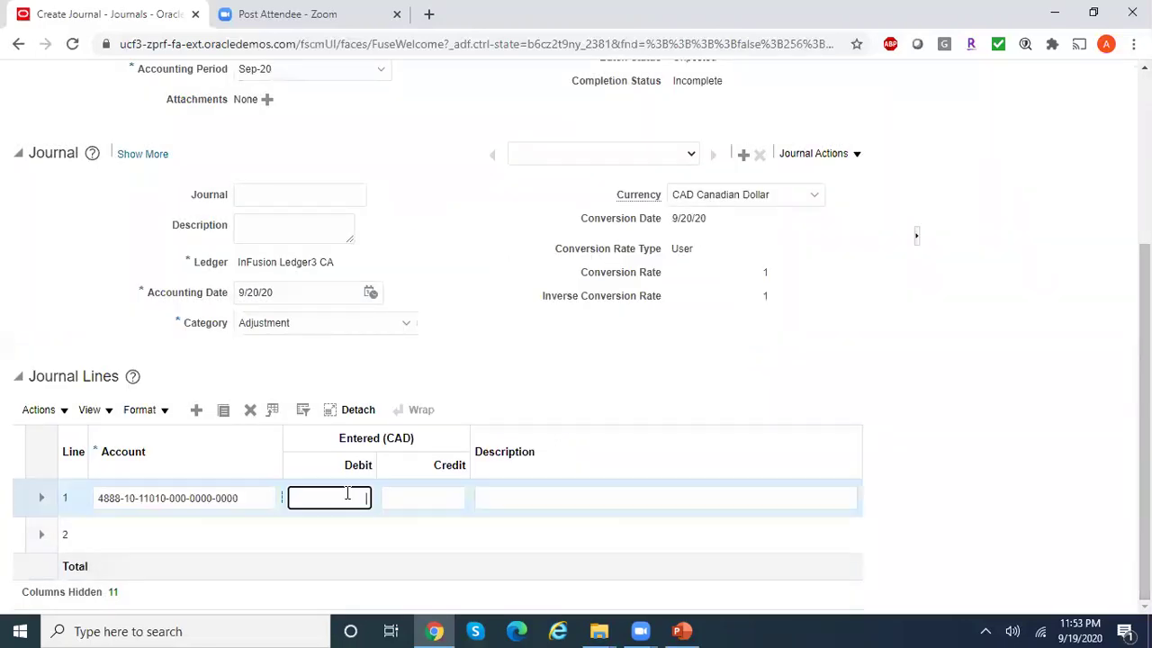
type("25000")
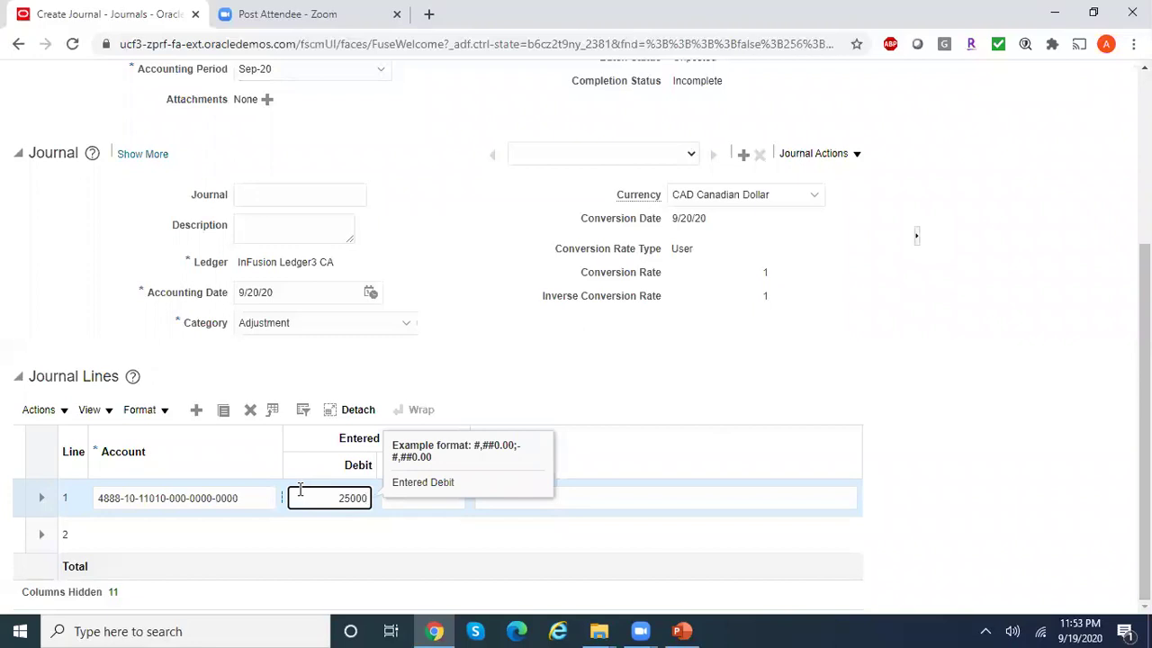
left_click(253, 498)
key("ctrl+c")
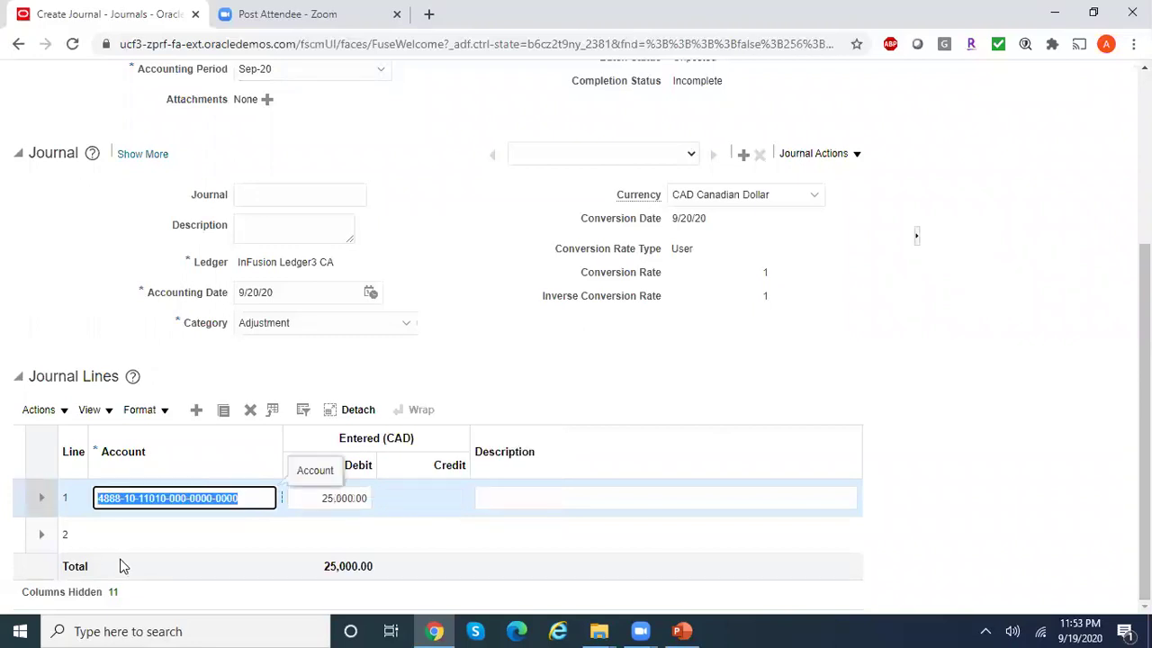
left_click(144, 533)
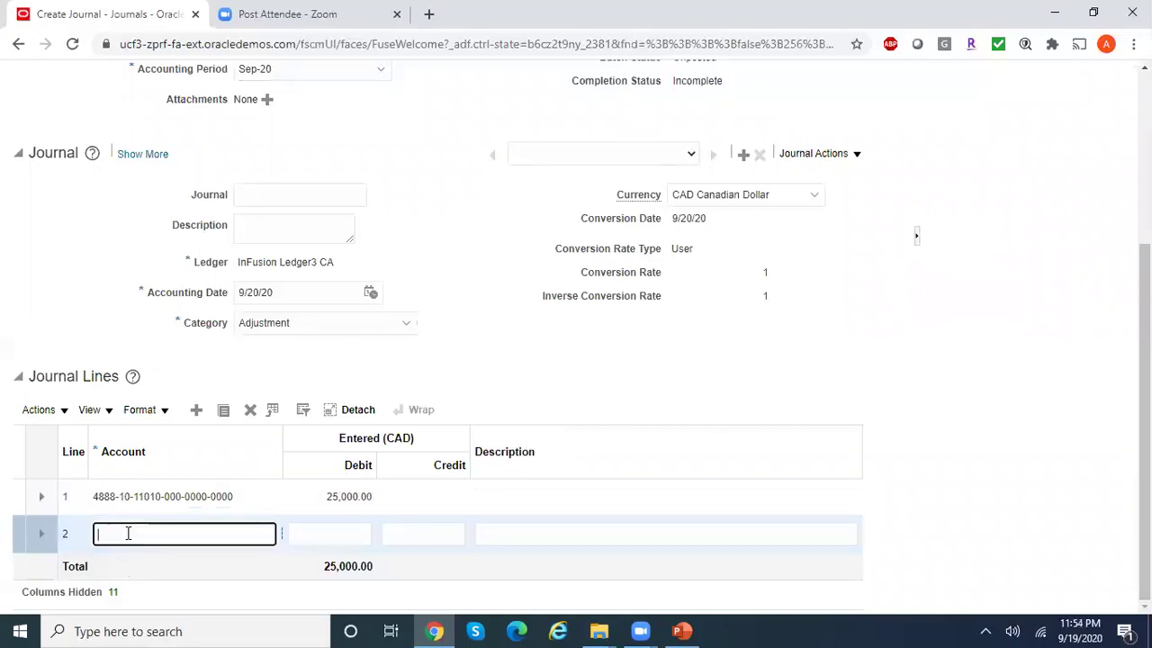
key("ctrl+v")
left_click(394, 534)
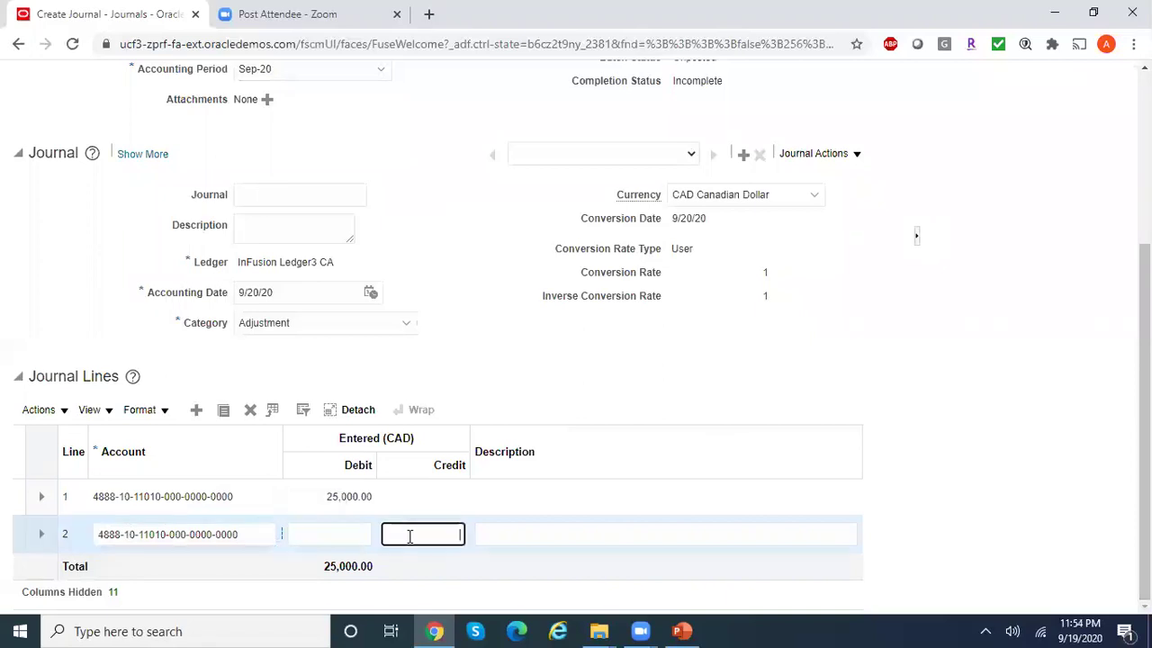
type("25000")
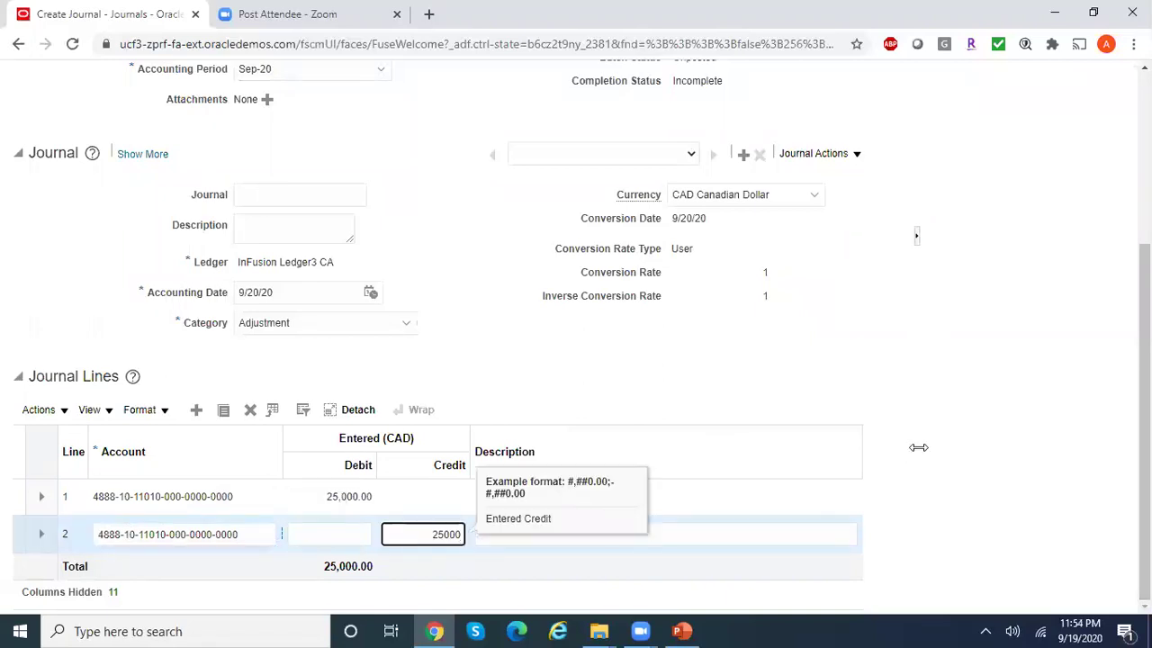
Step: Save the Test Jrnl CAD2 journal batch without posting it and return to the Journals page
scroll(1041, 268, "up", 3)
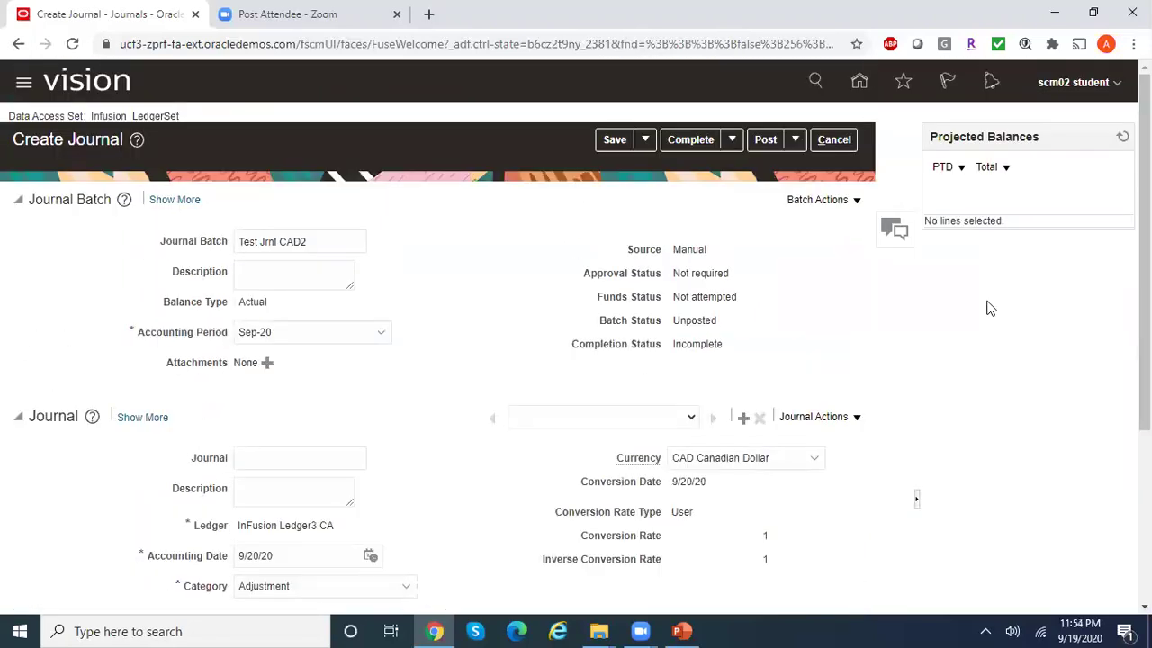
left_click(646, 144)
left_click(617, 141)
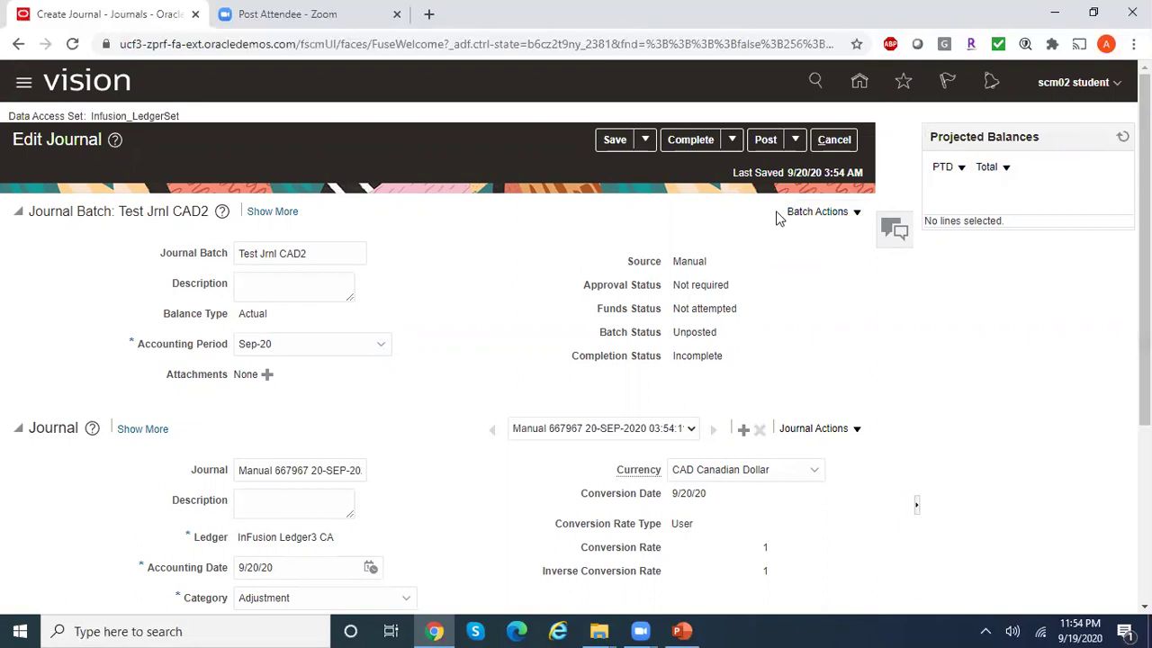
left_click(841, 144)
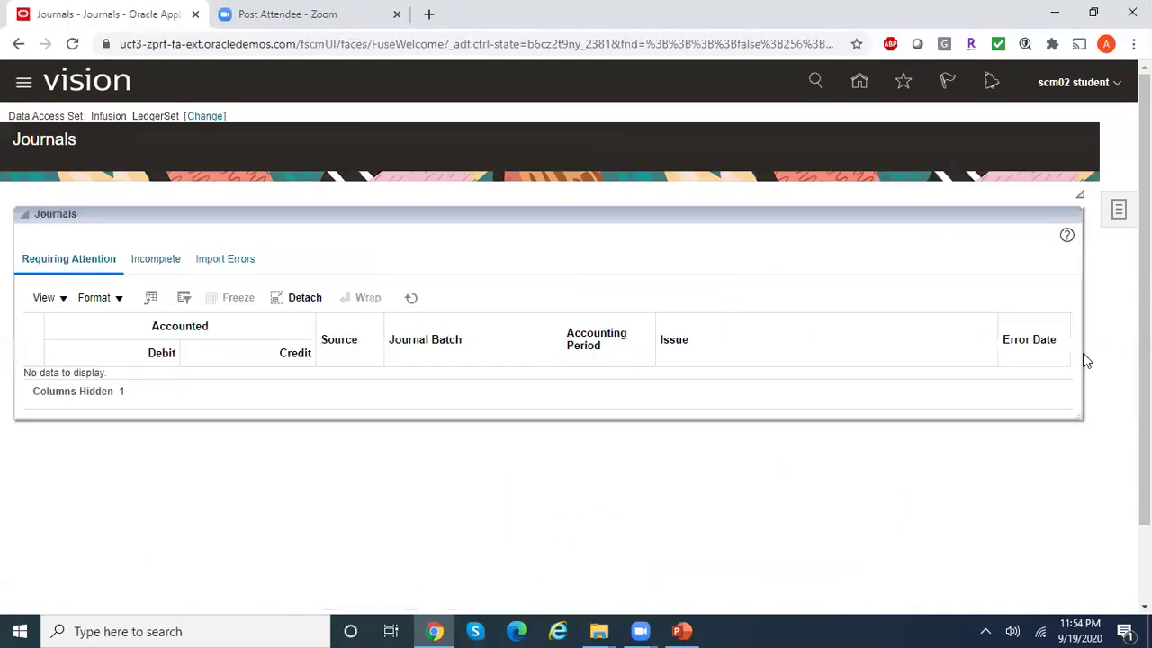
Step: Submit the AutoPost Journals process with the criteria set All Journals in Infusion Led and acknowledge the confirmation
left_click(1120, 210)
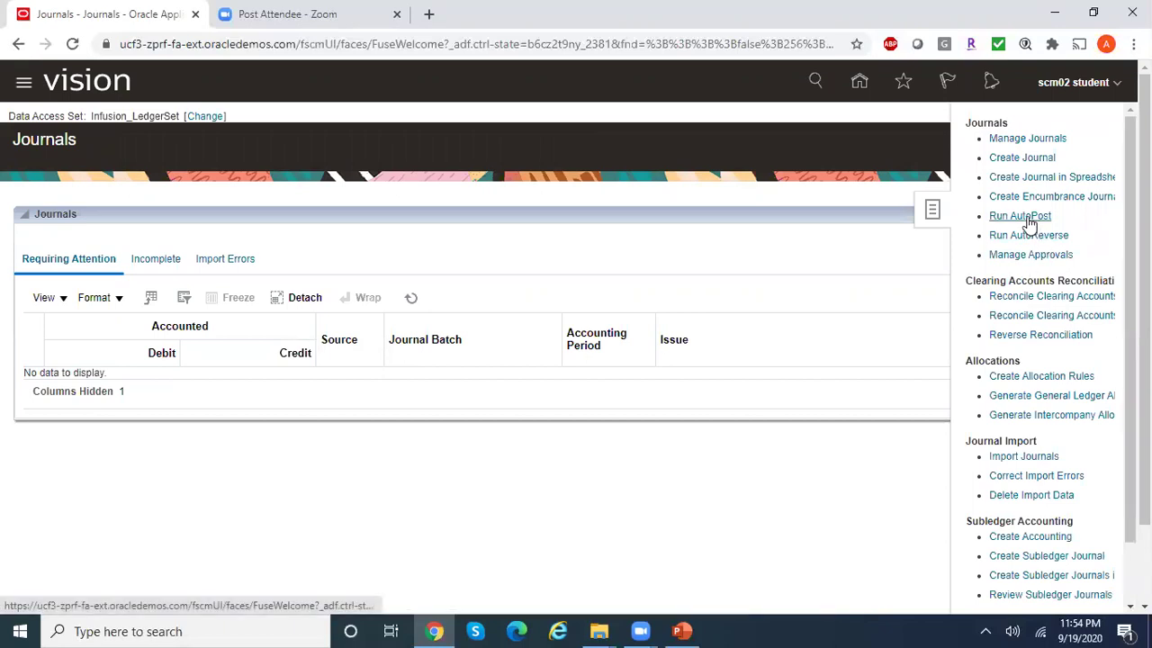
left_click(1026, 218)
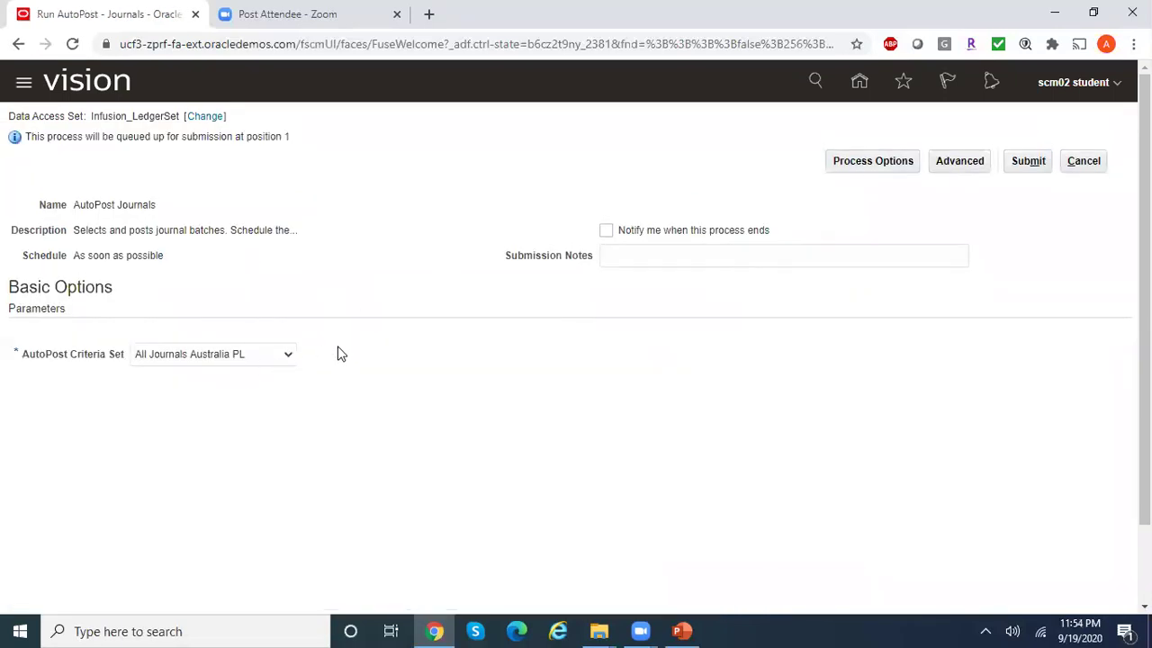
left_click_drag(75, 204, 169, 211)
left_click(292, 364)
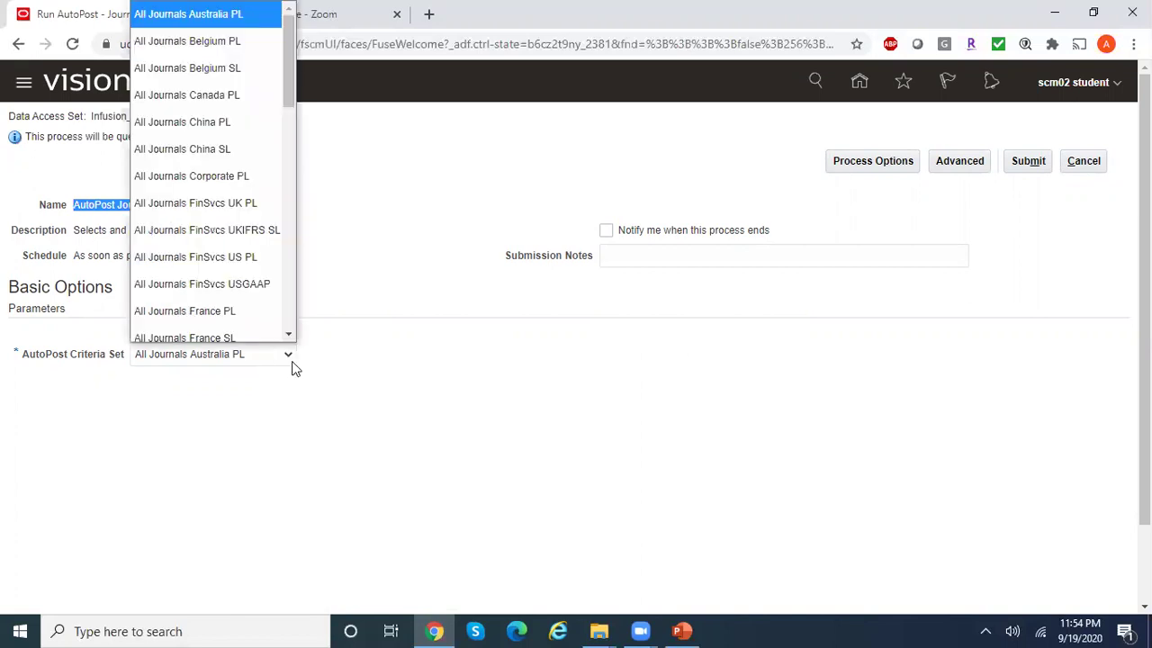
left_click_drag(285, 90, 297, 280)
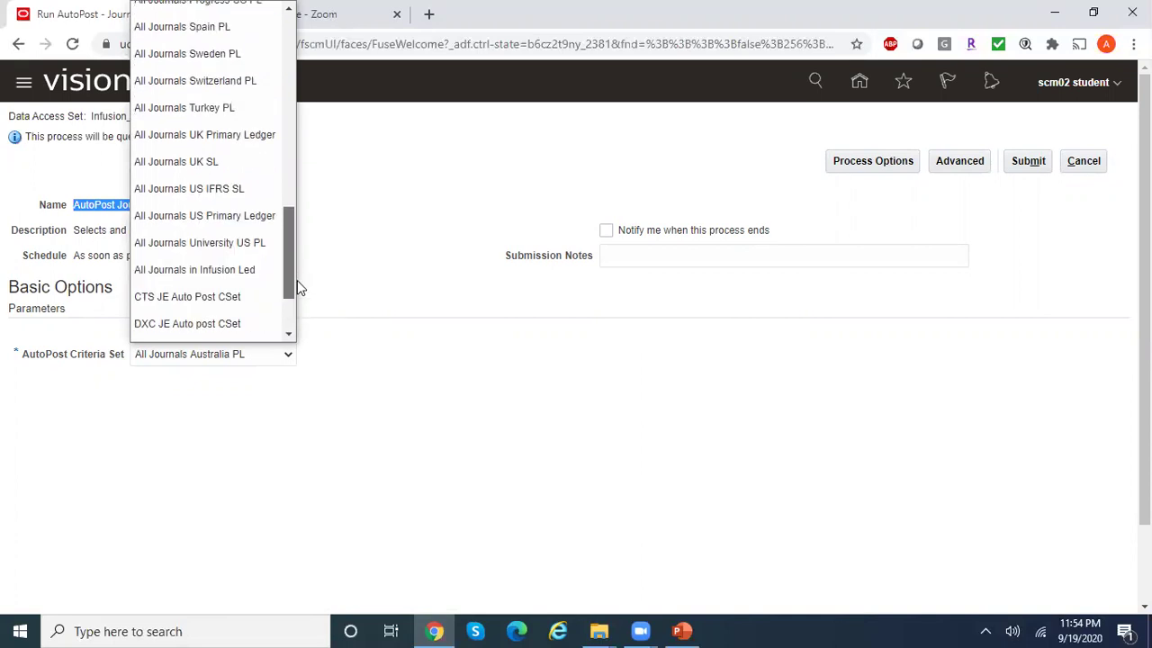
left_click(253, 270)
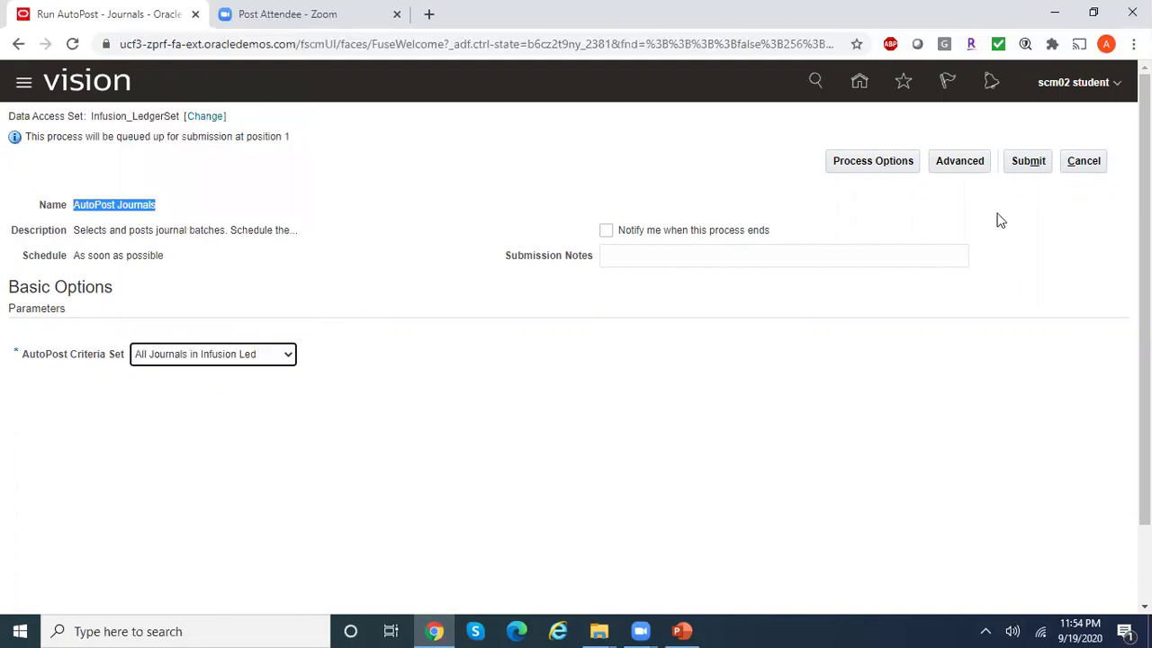
left_click(1026, 163)
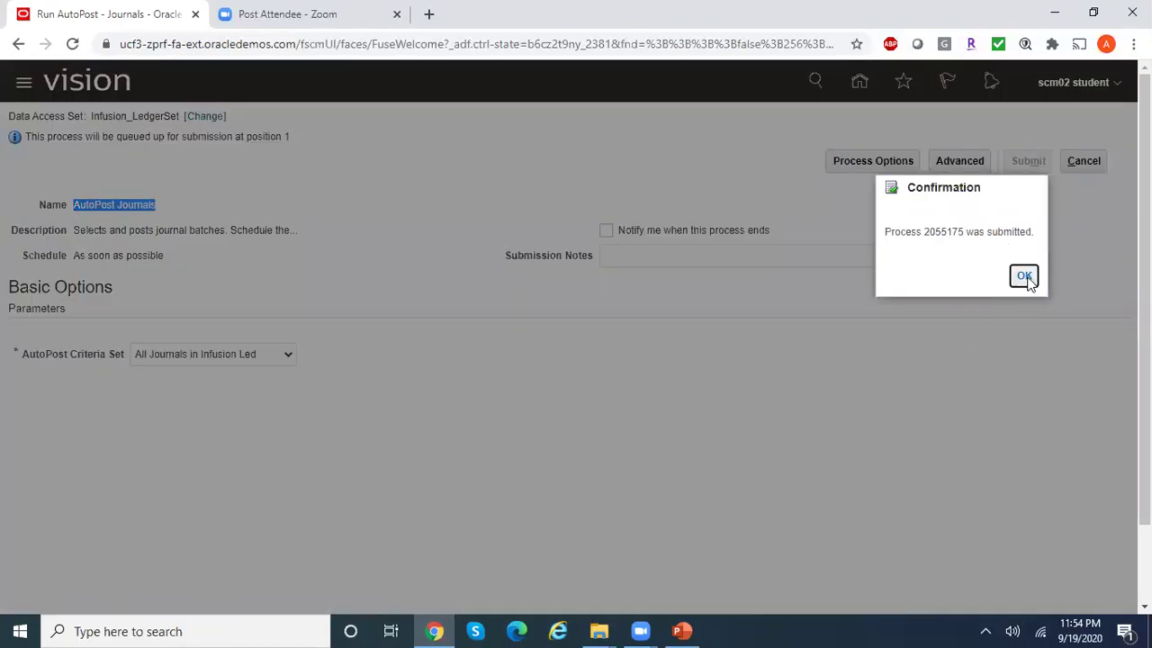
left_click(1025, 276)
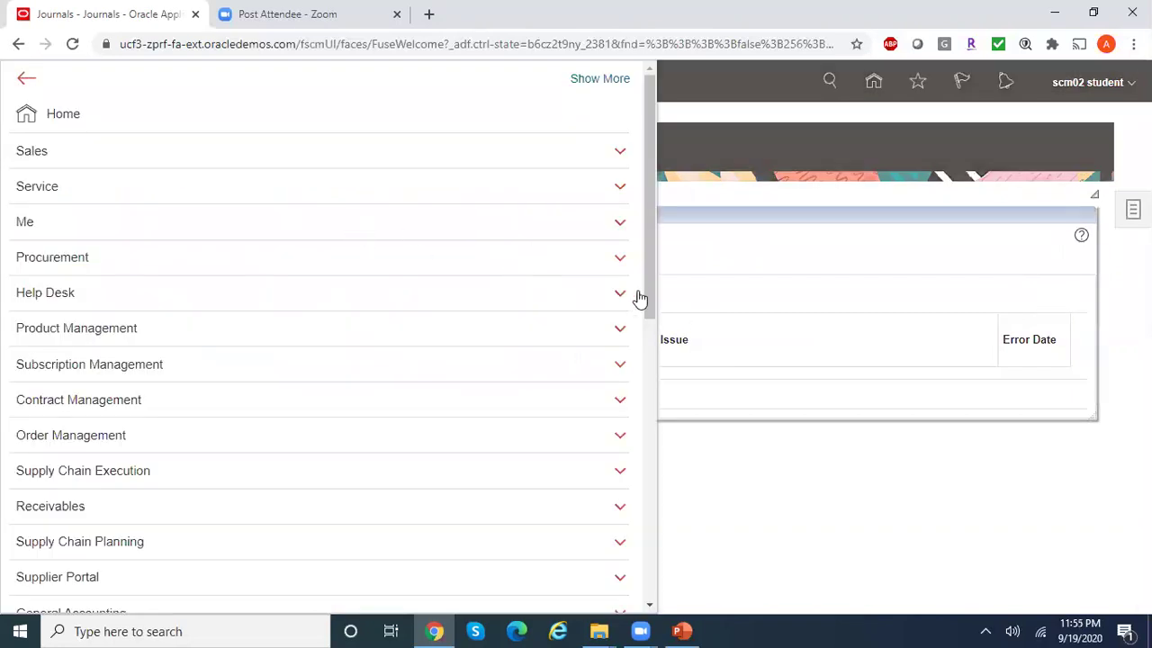
Step: Go to Scheduled Processes and refresh the process list to check the status of the submitted AutoPost Journals run
left_click_drag(643, 278, 678, 519)
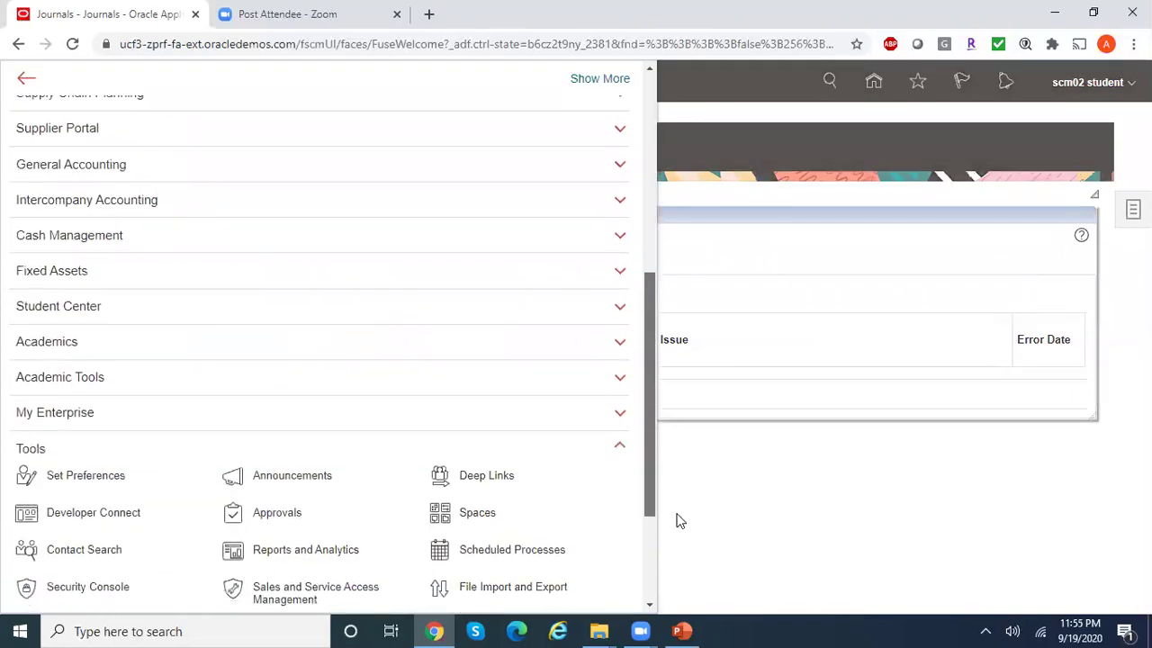
scroll(560, 470, "down", 1)
left_click(550, 456)
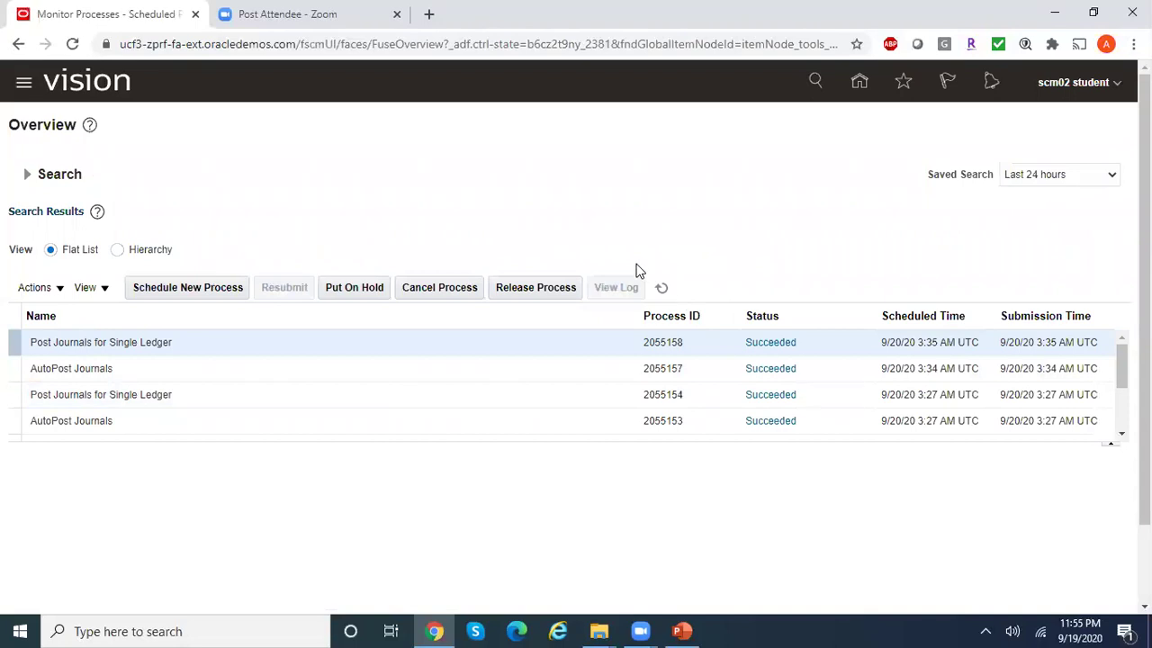
left_click(662, 288)
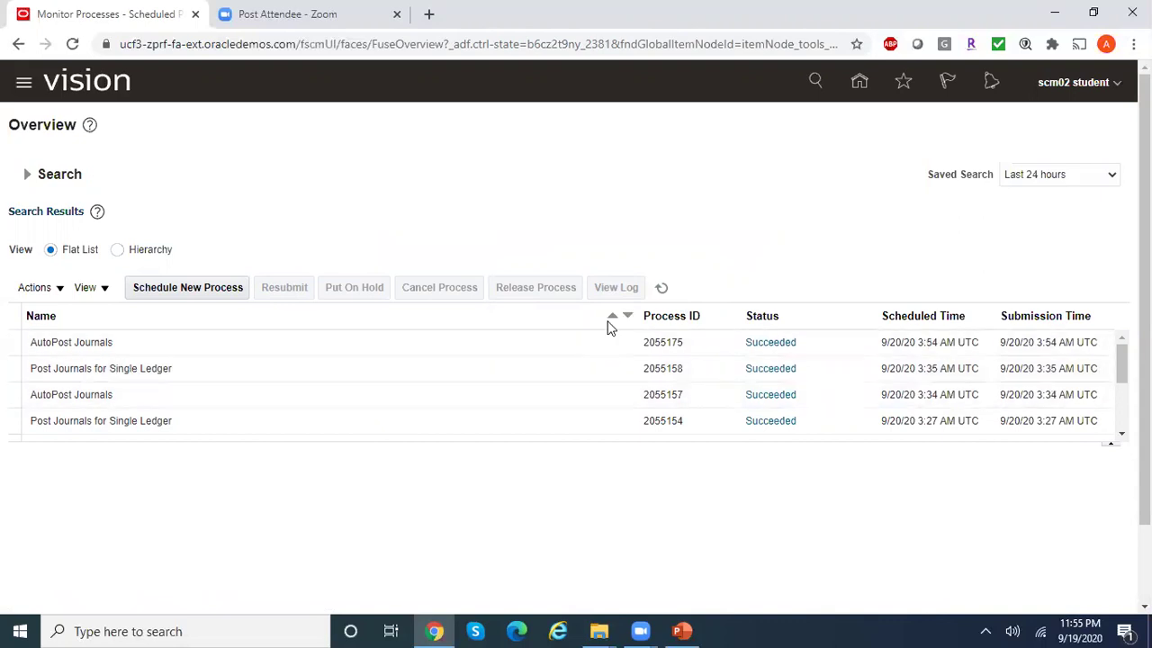
left_click(660, 290)
Step: Read the text output of the latest AutoPost Journals process, then close the report and its attachments
left_click(158, 340)
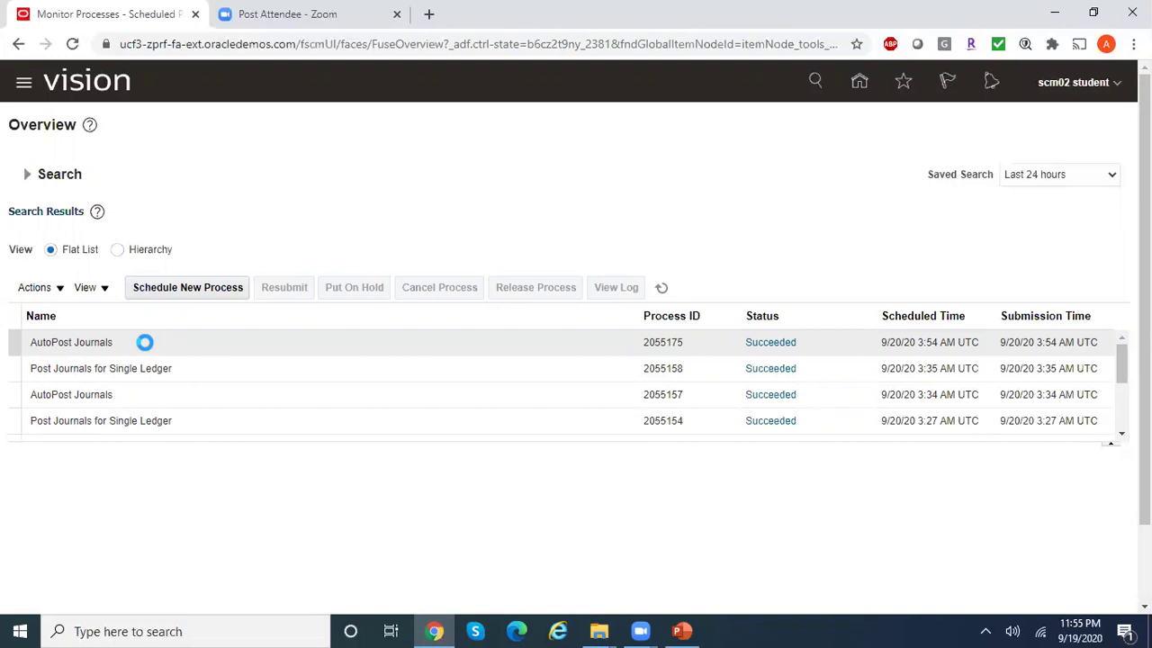
left_click(445, 341)
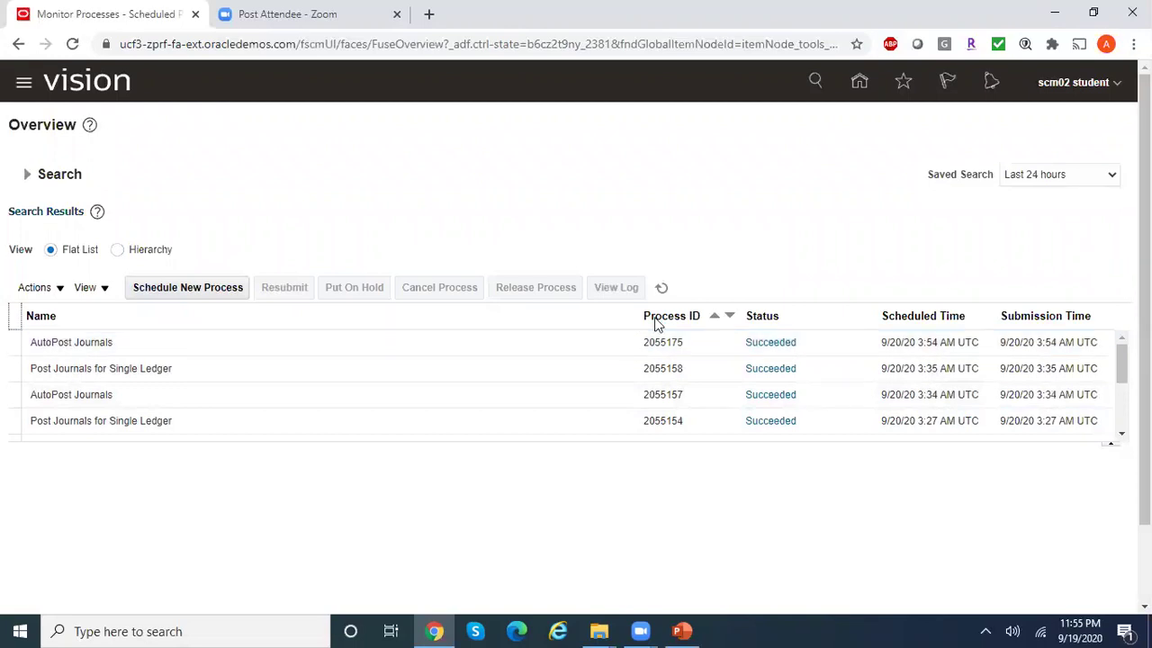
left_click(484, 342)
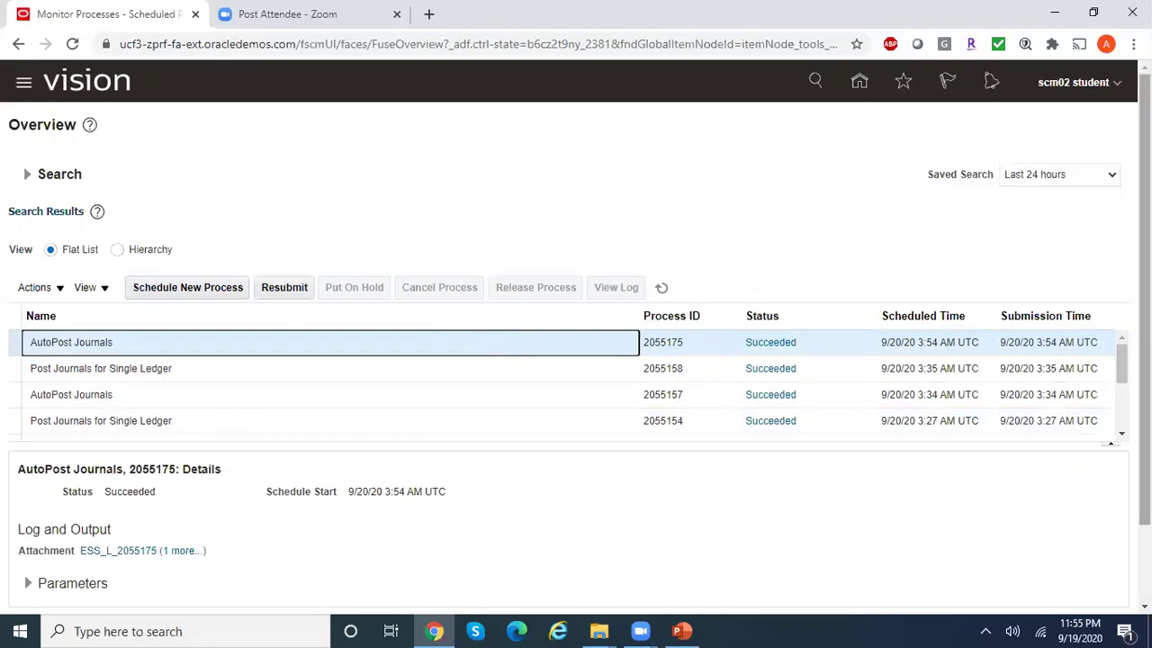
left_click(167, 550)
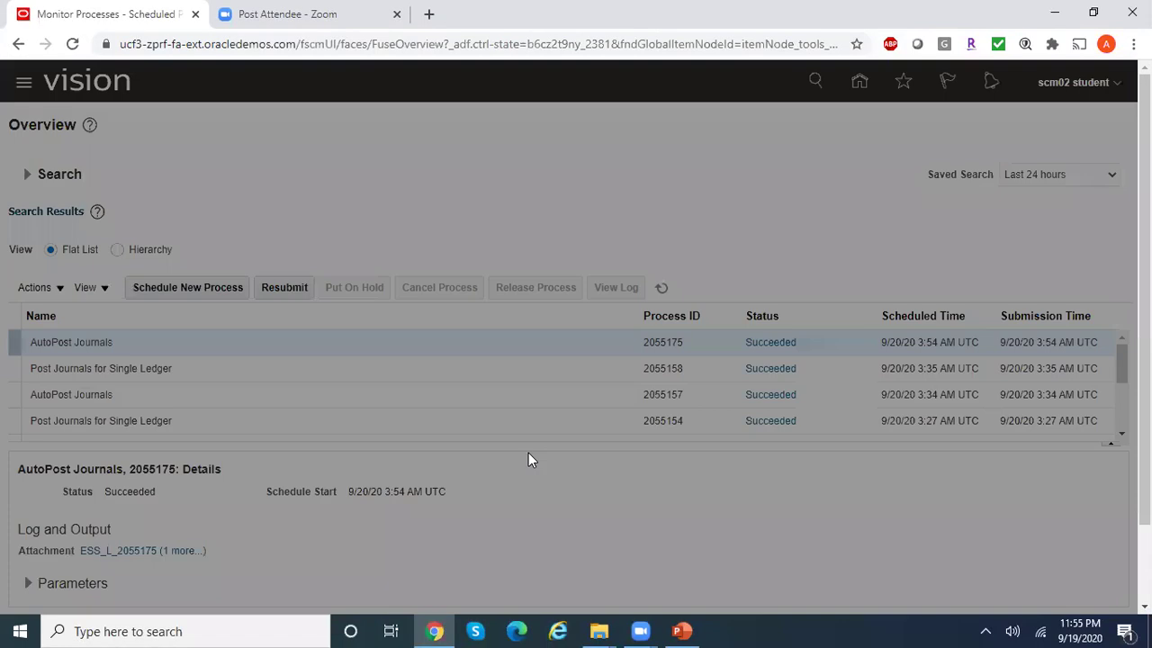
left_click(406, 358)
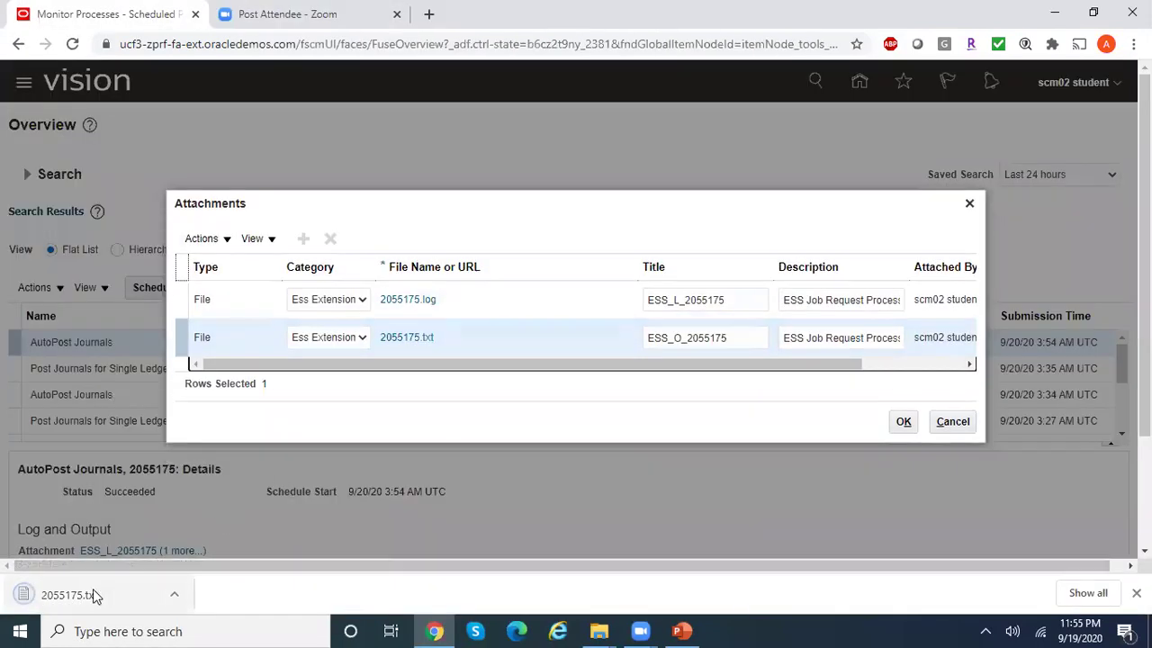
left_click(90, 589)
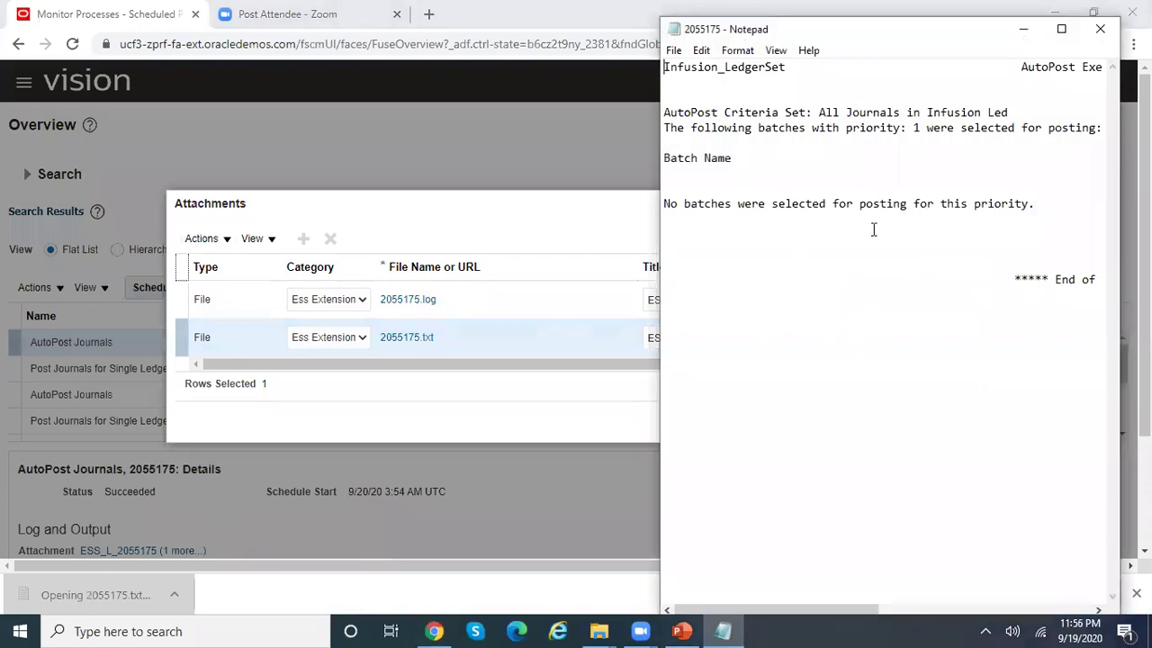
left_click(1063, 31)
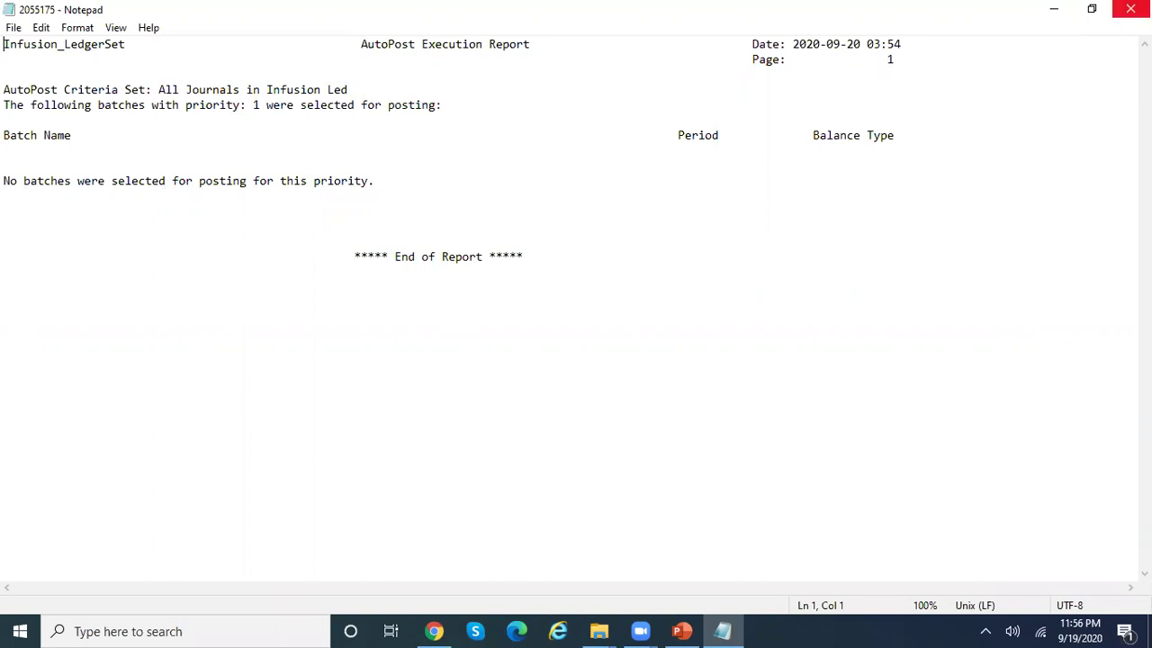
left_click(1131, 9)
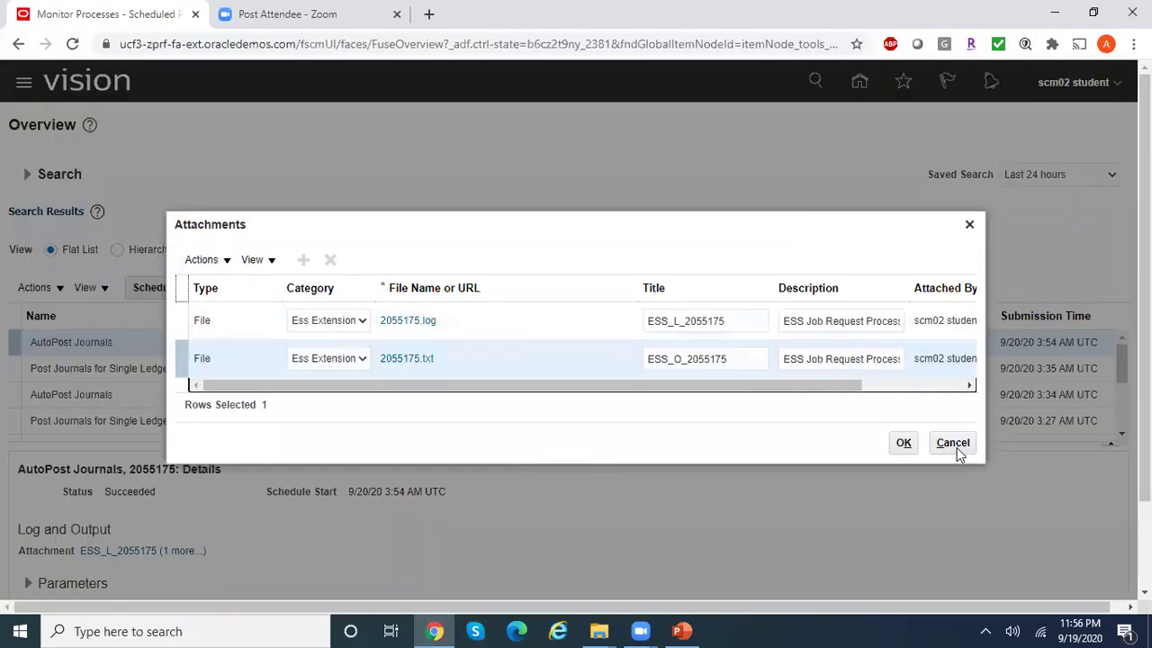
left_click(953, 443)
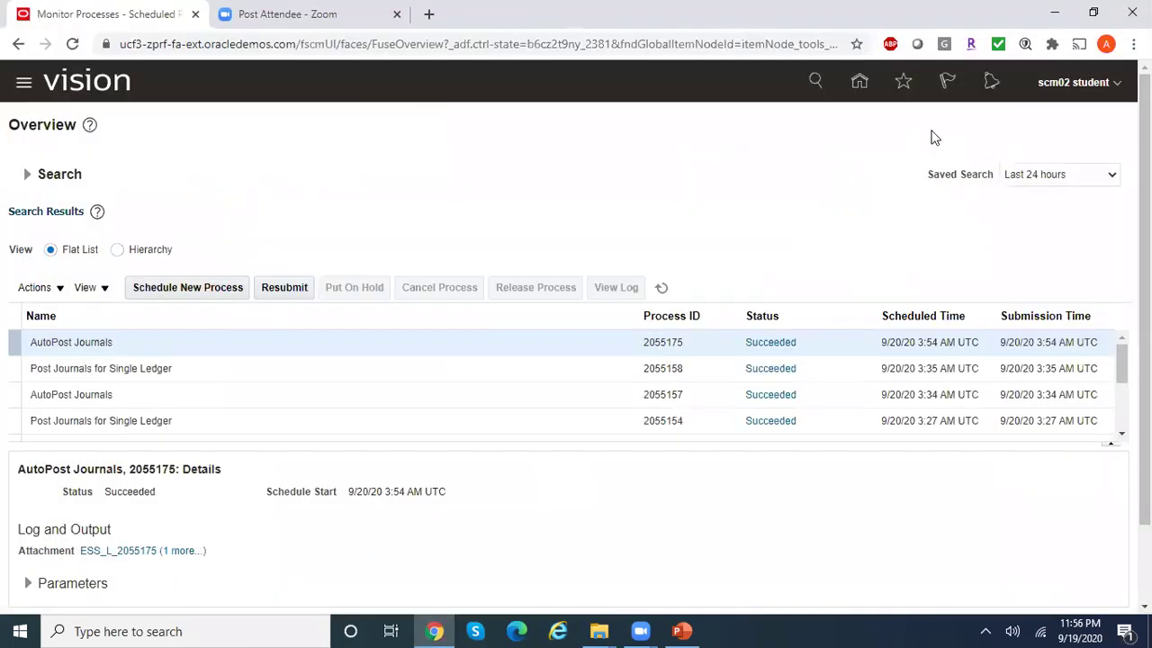
Step: Return to Journals and search Manage Journals for the Sep-20 accounting period
left_click(860, 84)
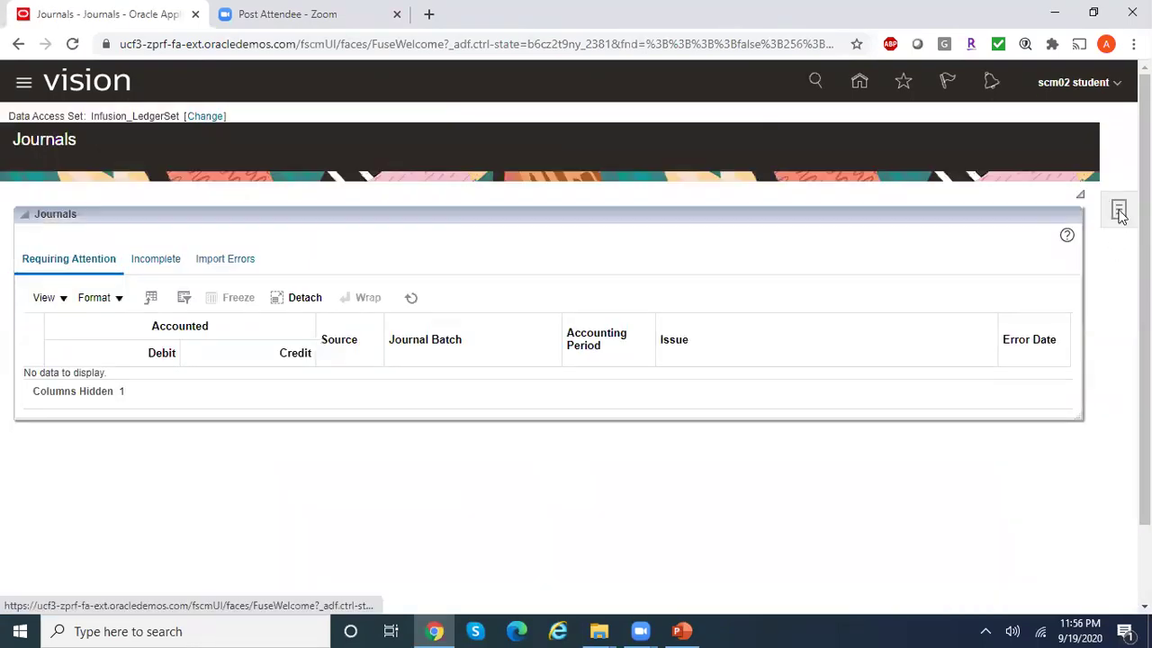
left_click(1117, 211)
left_click(1026, 138)
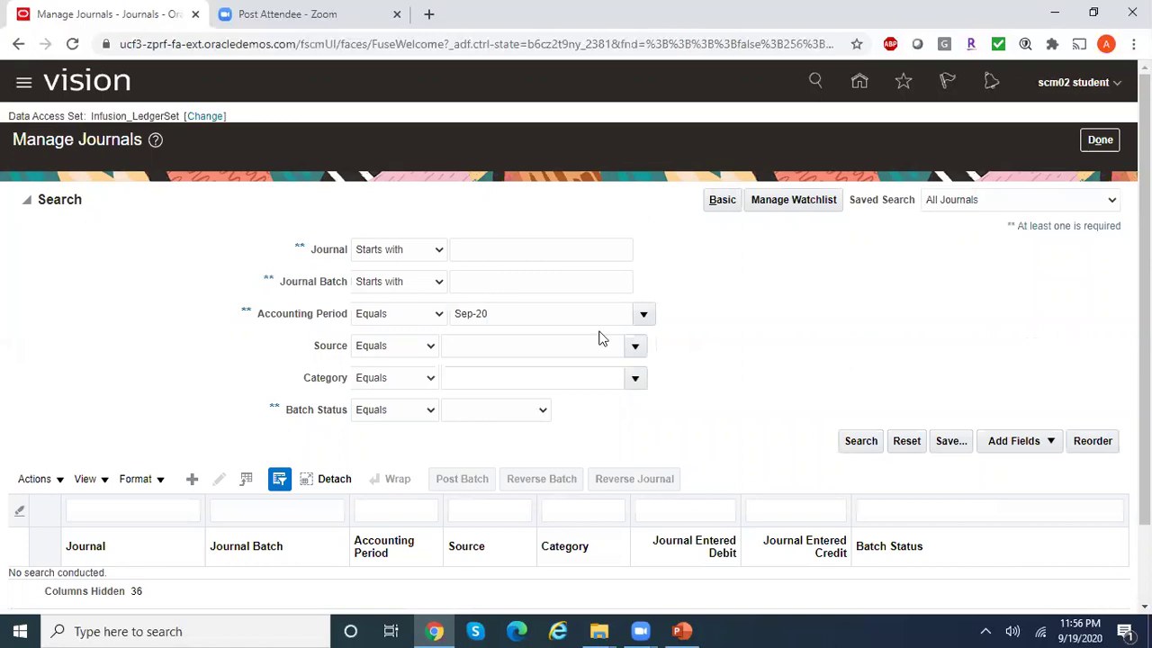
left_click(868, 443)
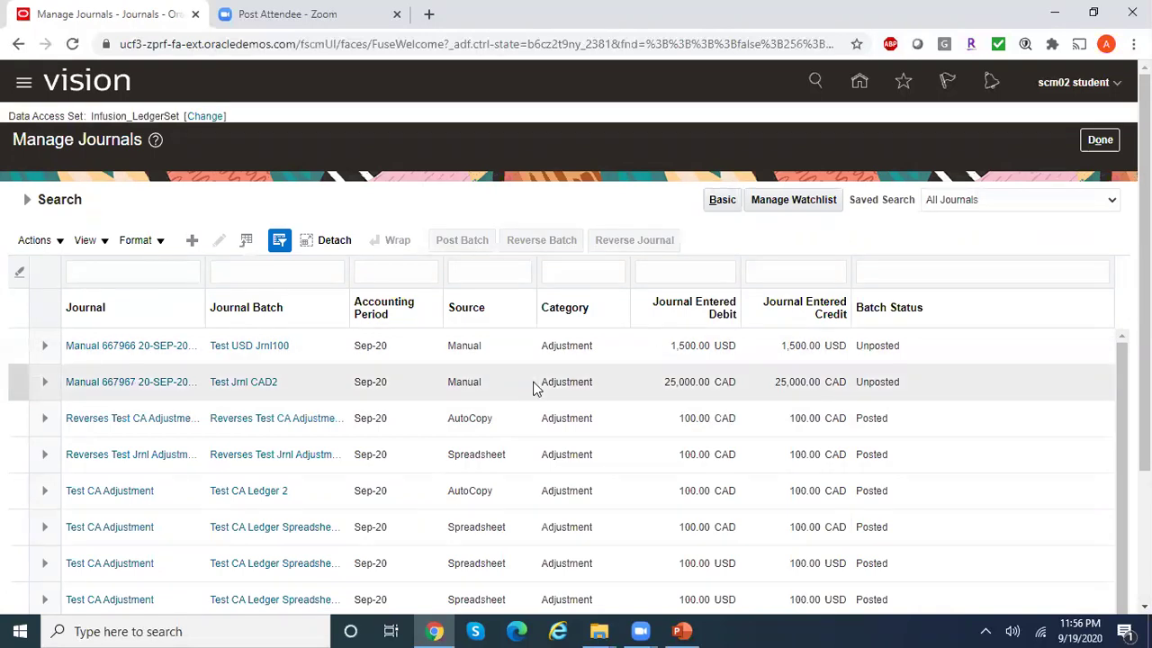
Step: Open the journal in batch Test USD Jrnl100 and look through its batch actions and completion options
left_click(162, 346)
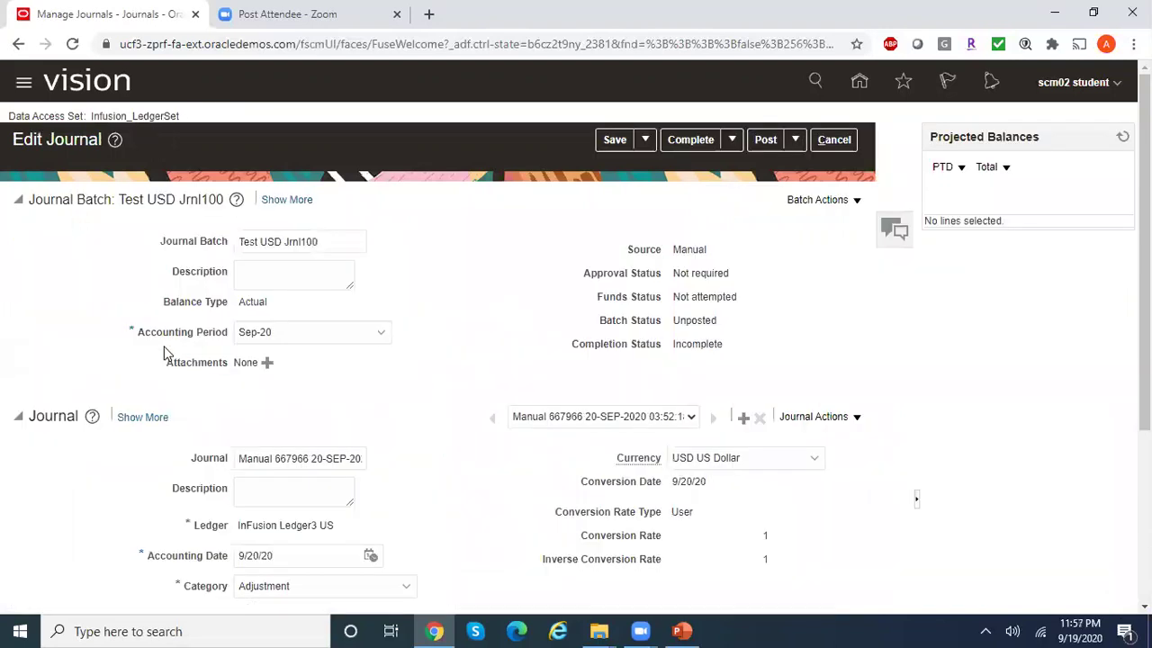
left_click(858, 202)
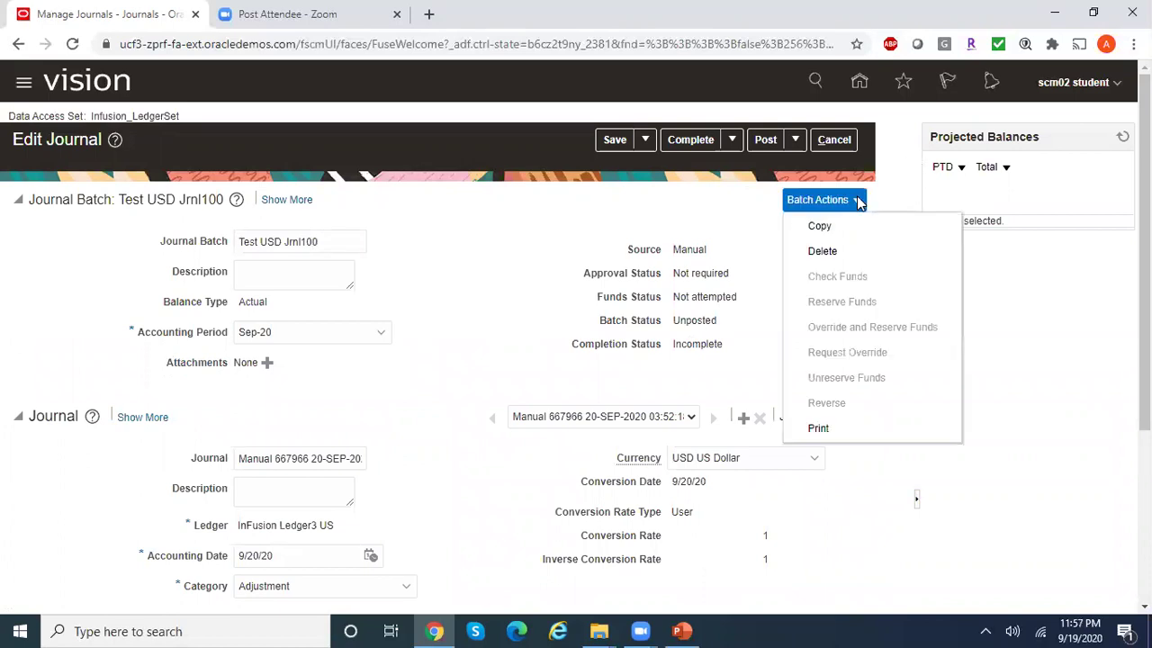
left_click(734, 137)
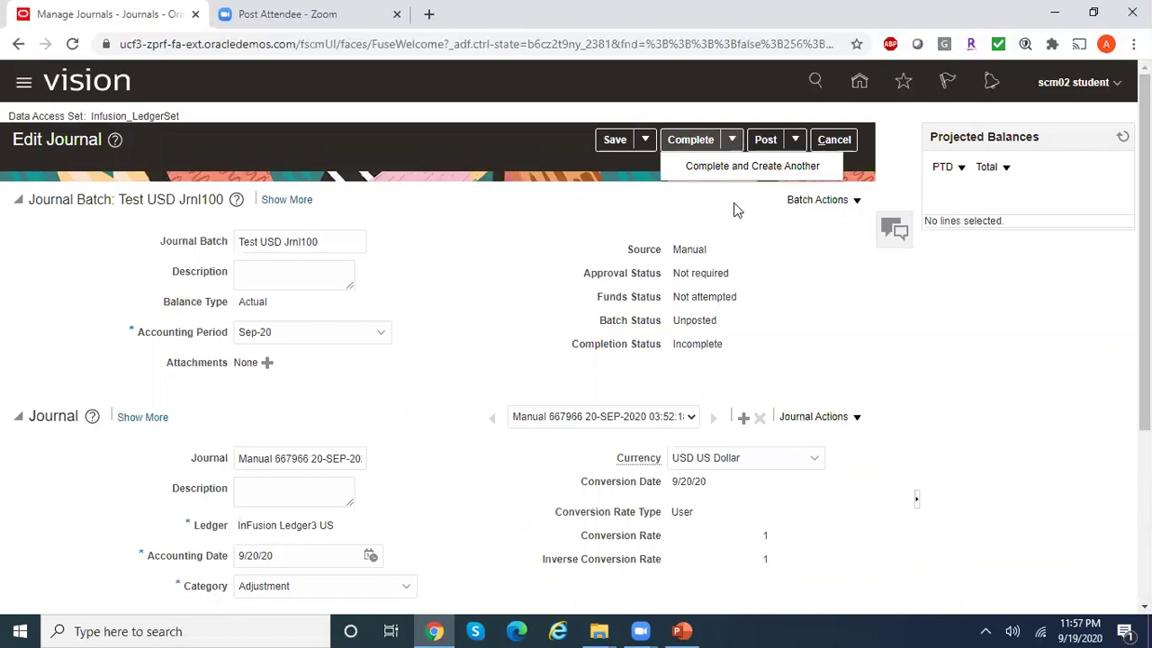
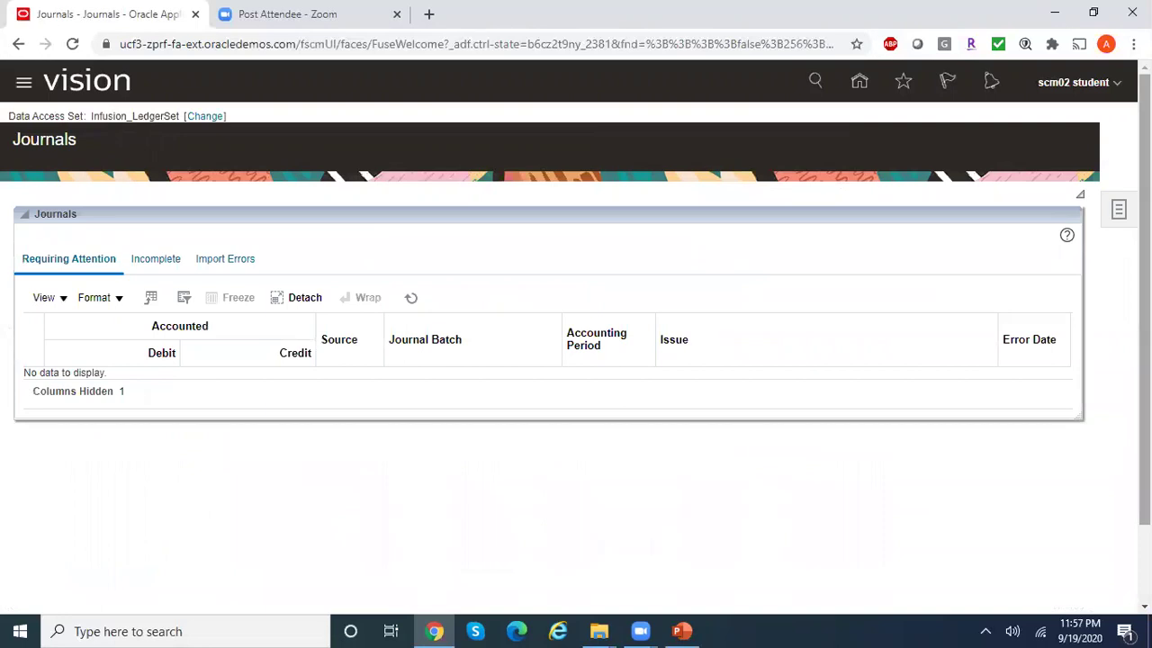
left_click(1118, 210)
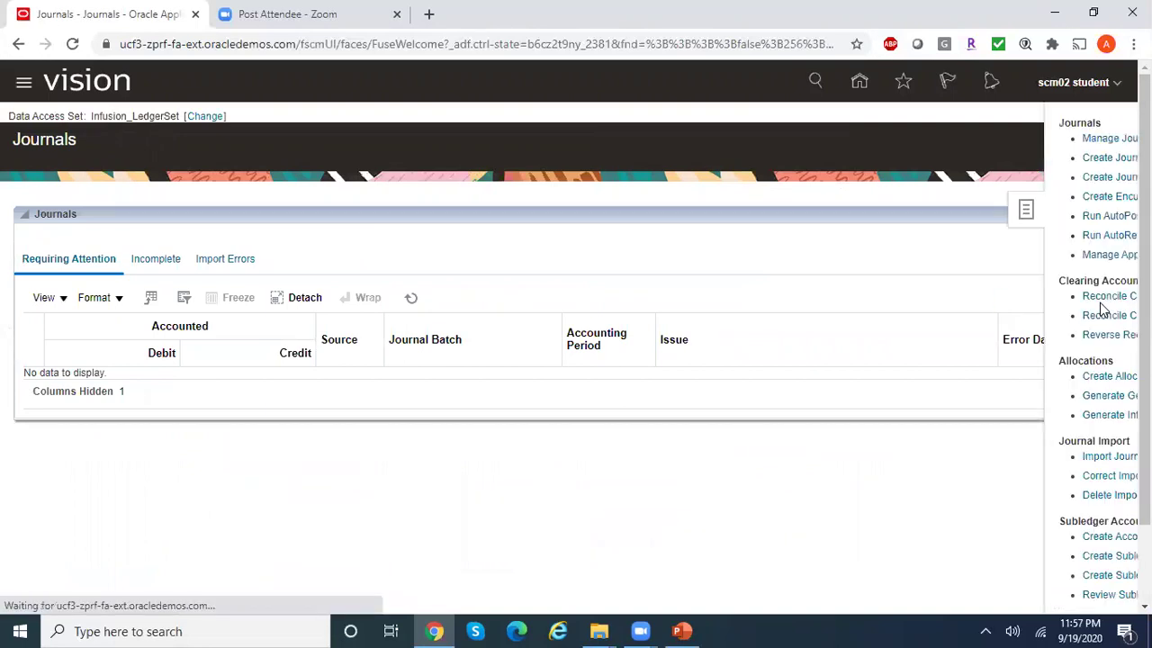
left_click(1042, 235)
left_click(1078, 163)
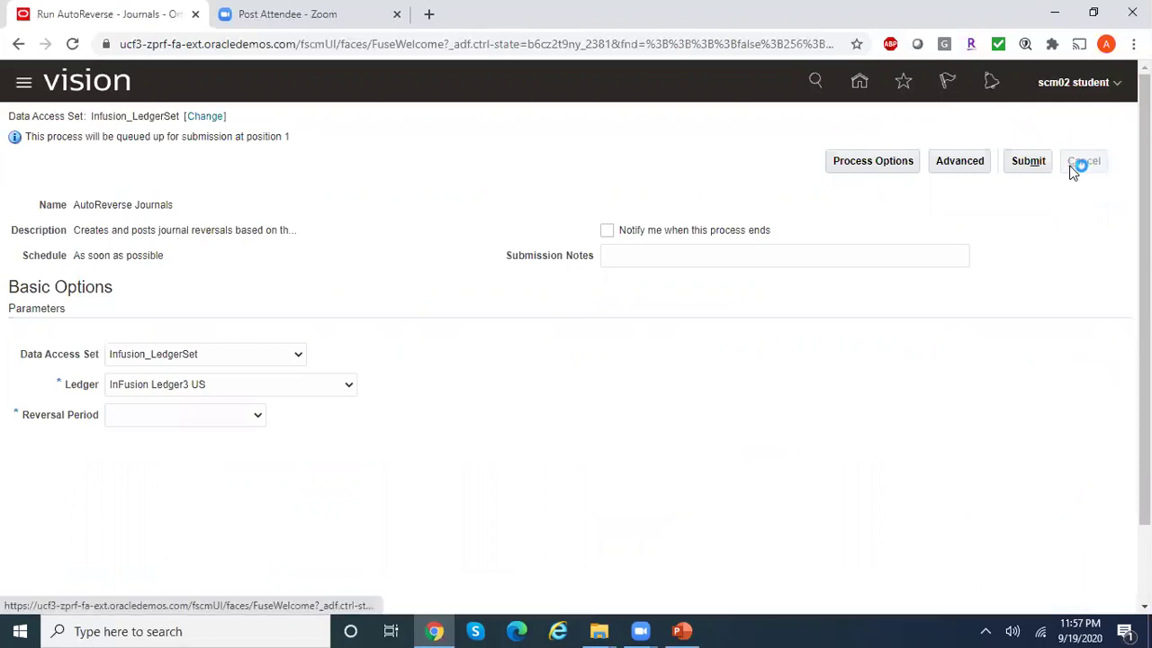
Step: Run AutoPost again for the criteria set All Journals in Infusion Led and acknowledge the submission
left_click(1116, 210)
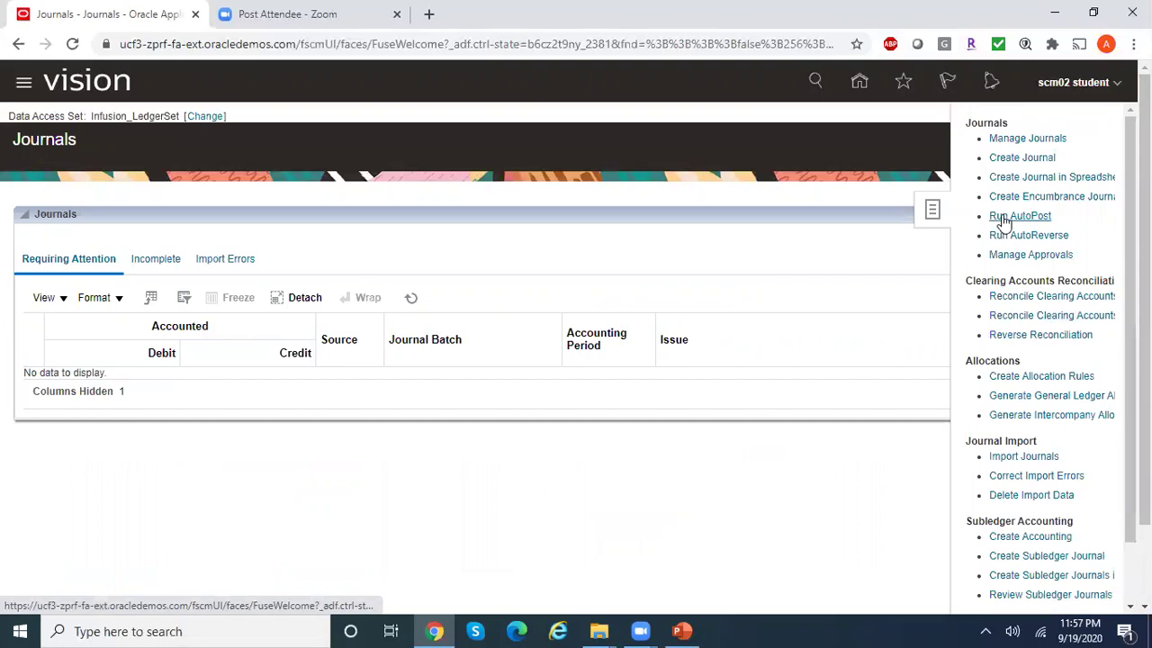
left_click(1006, 216)
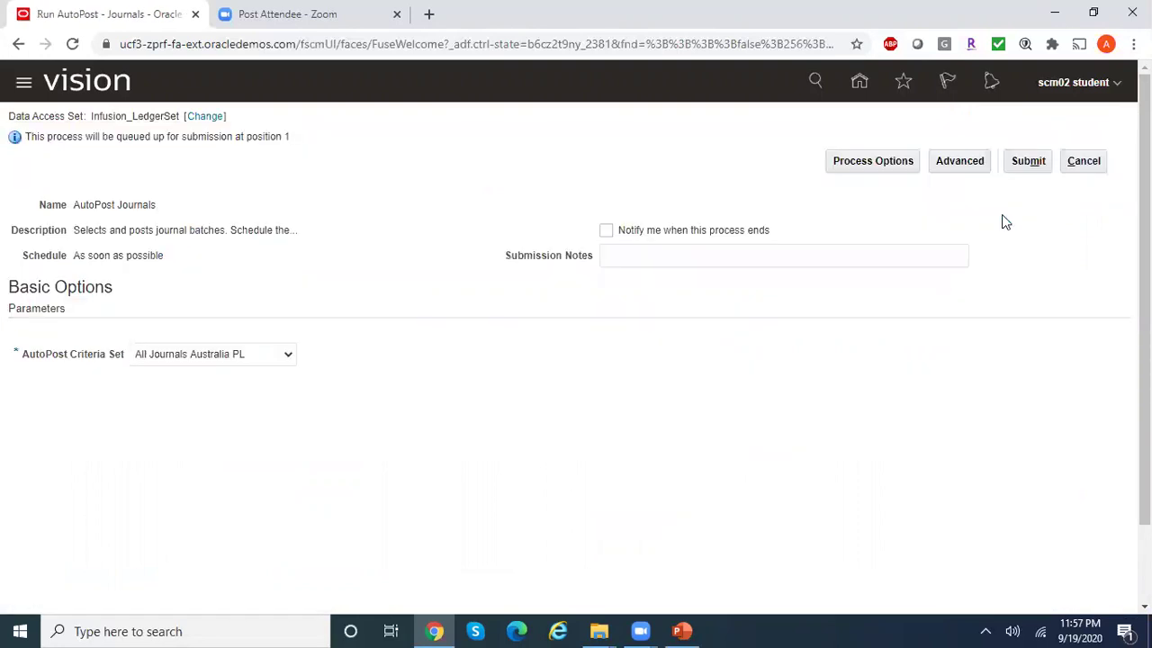
left_click(286, 354)
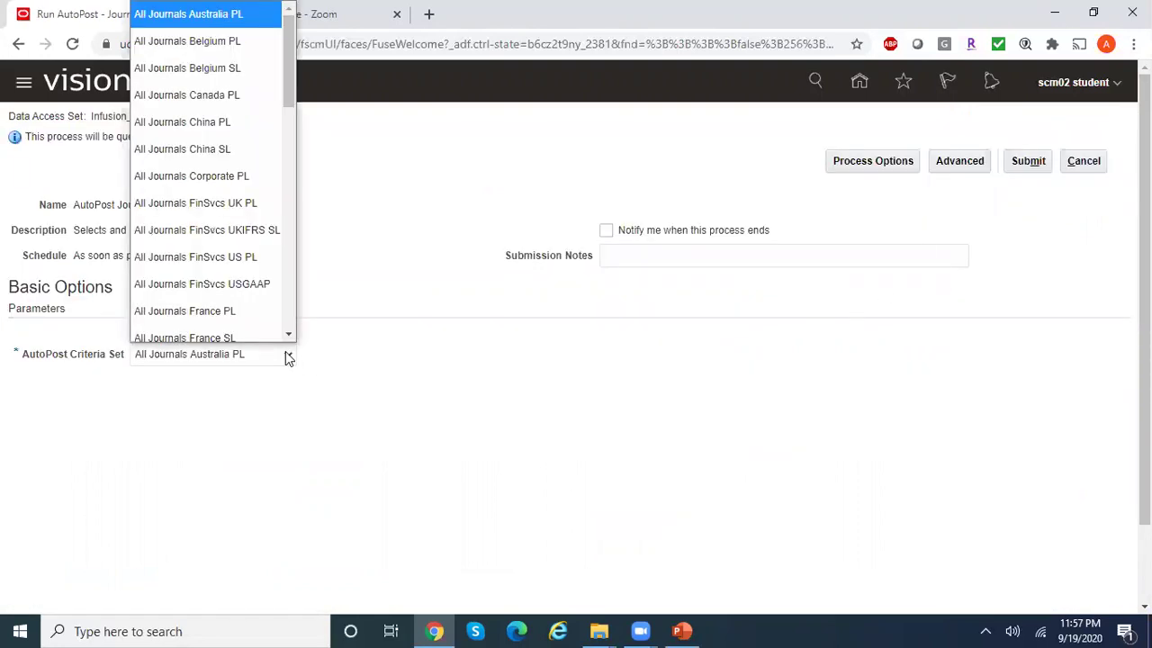
left_click(291, 186)
left_click_drag(291, 185, 292, 290)
left_click(251, 246)
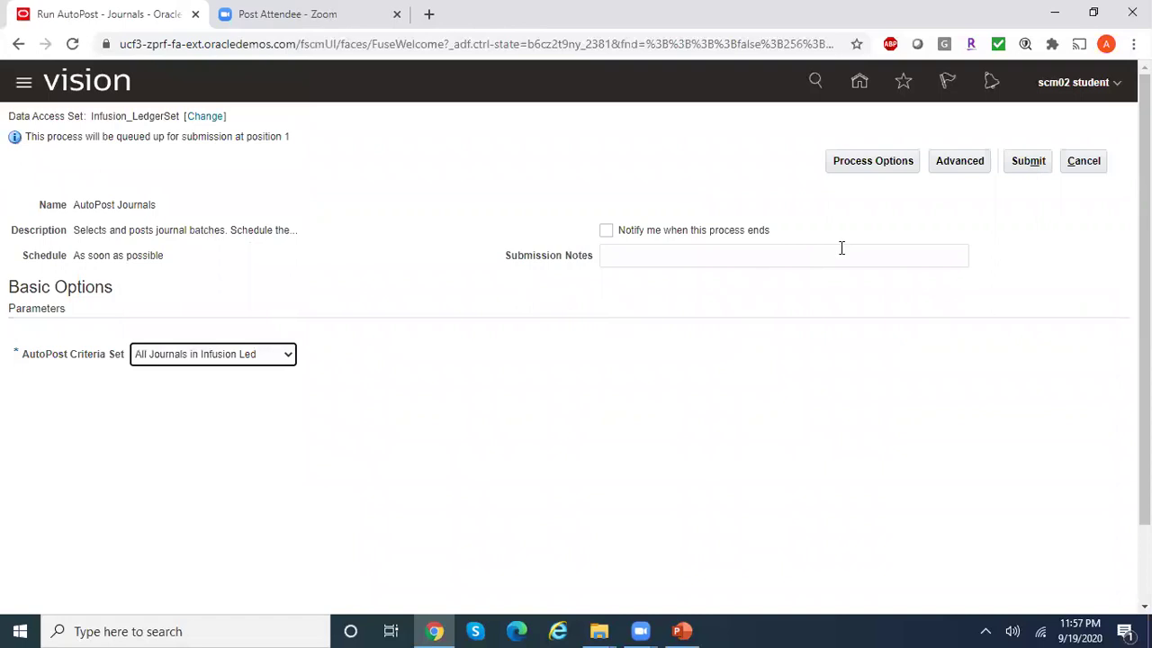
left_click(1028, 162)
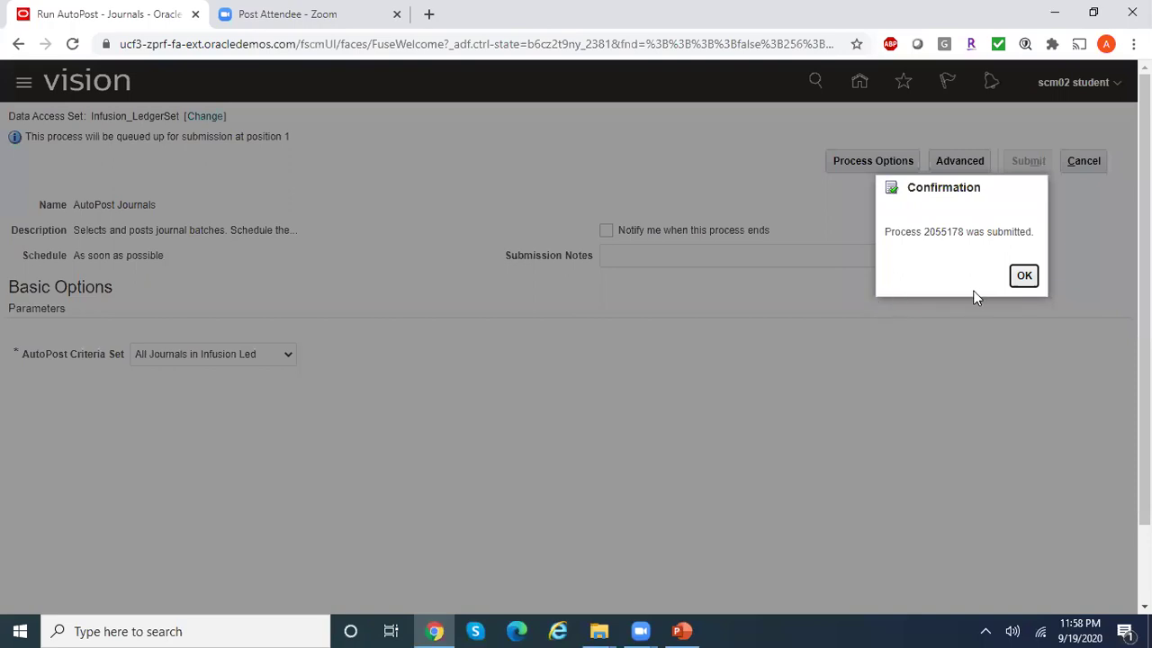
left_click(1024, 279)
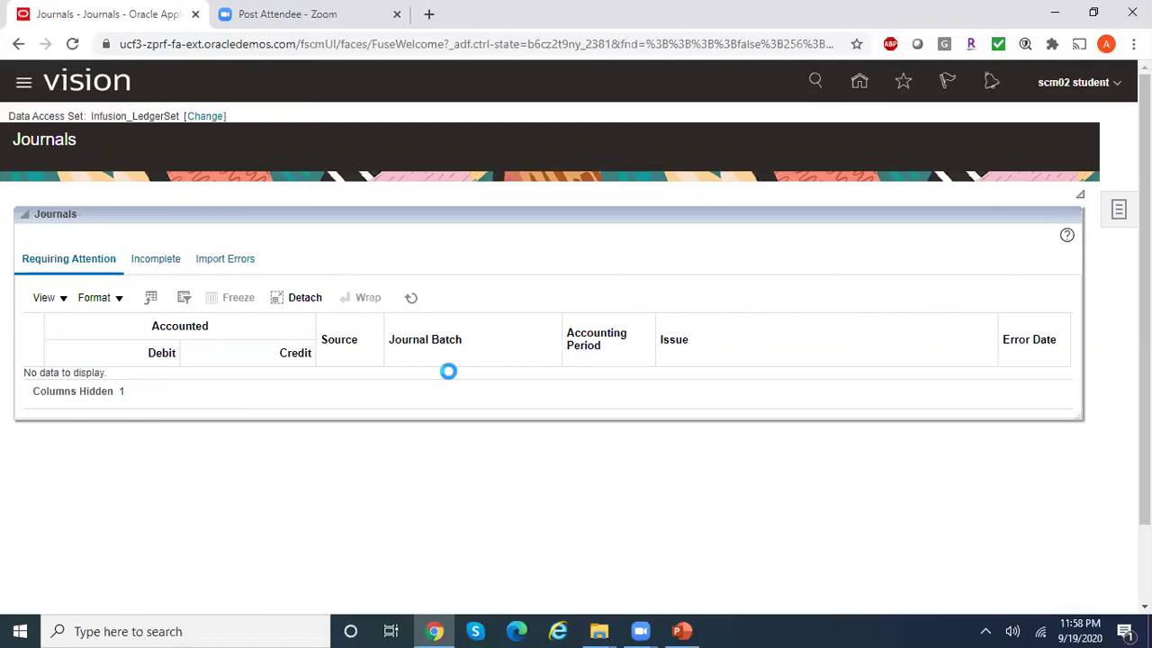
Step: Open Scheduled Processes, refresh the list until the newest AutoPost Journals run finishes, and display that run's details
left_click_drag(646, 223, 664, 468)
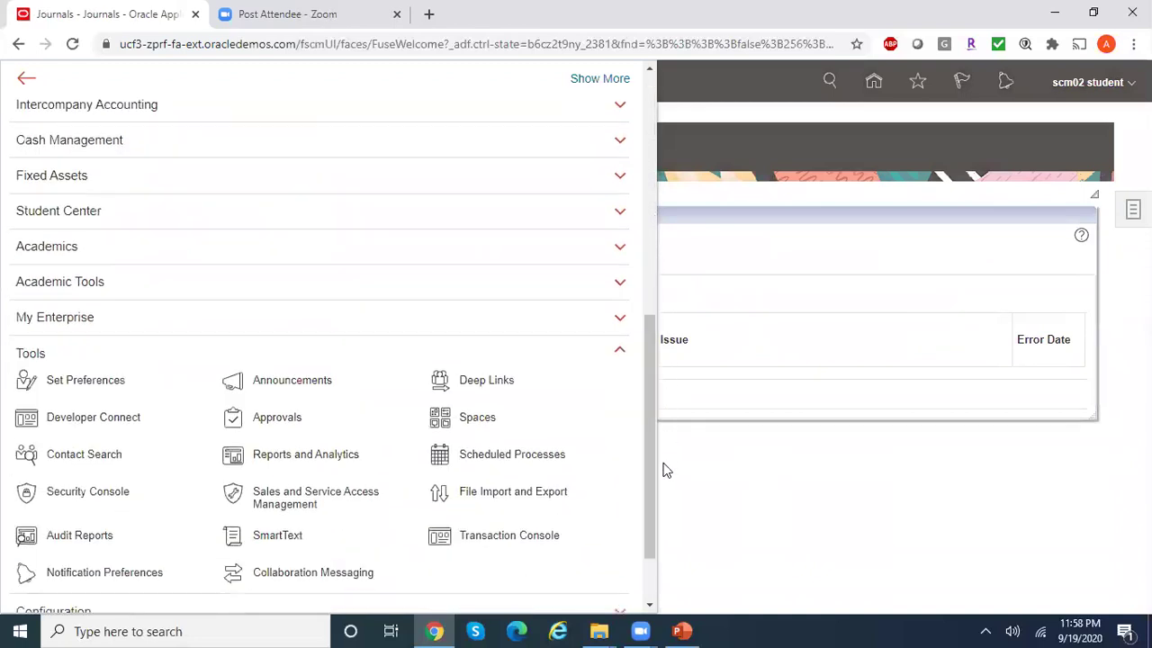
left_click(551, 461)
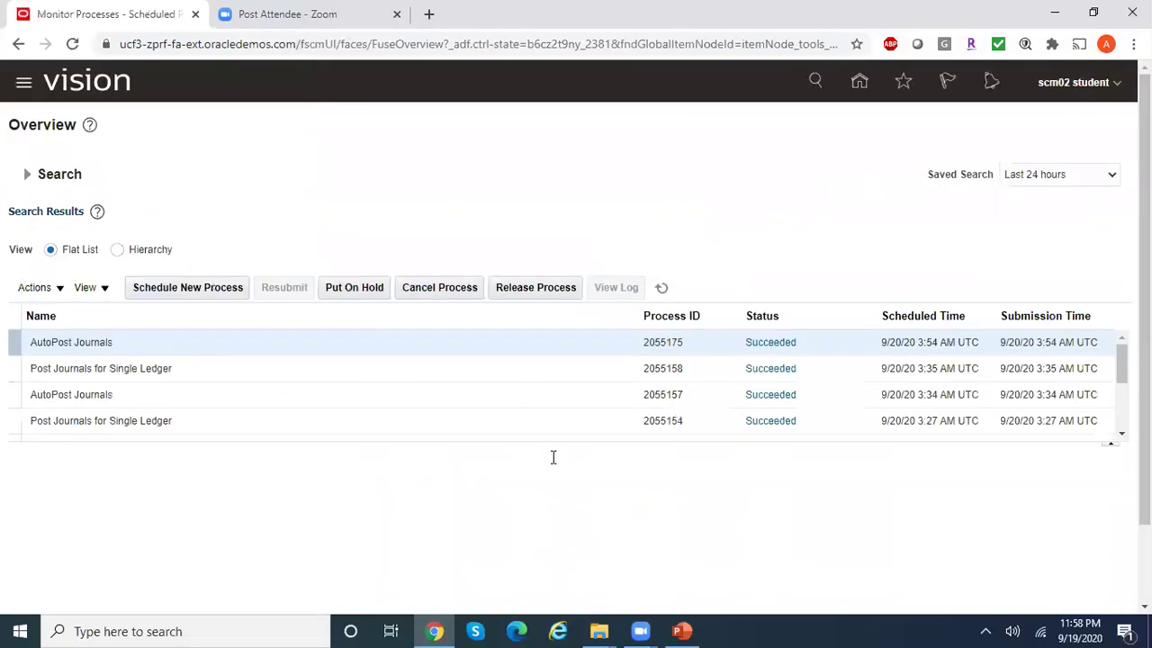
left_click(662, 288)
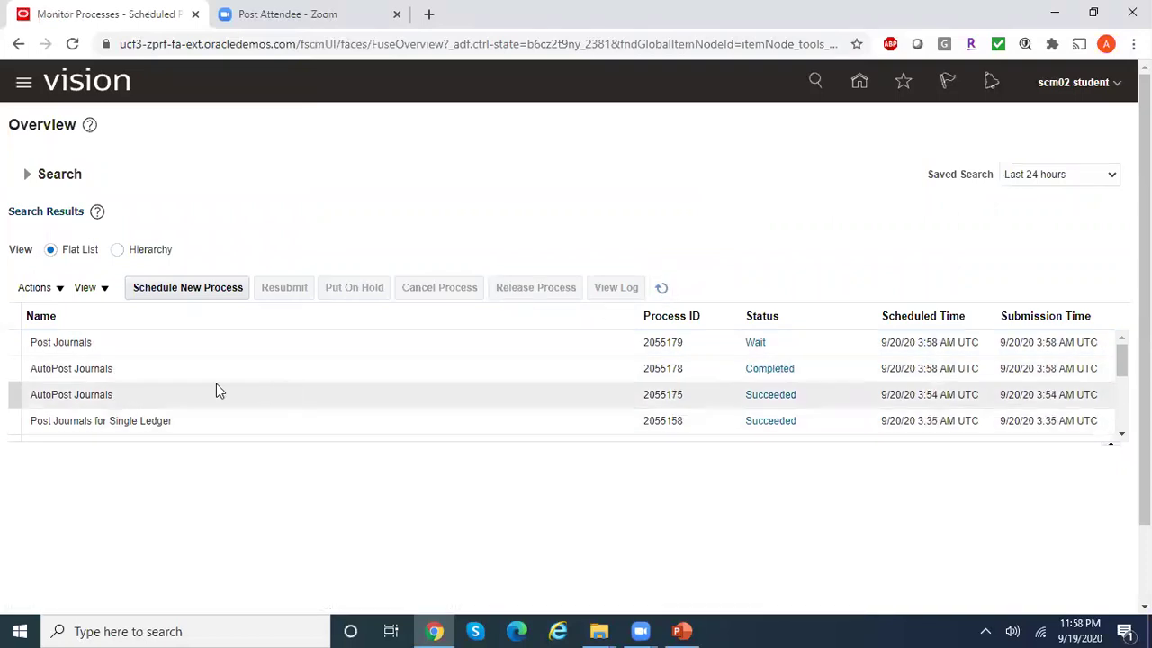
left_click(139, 367)
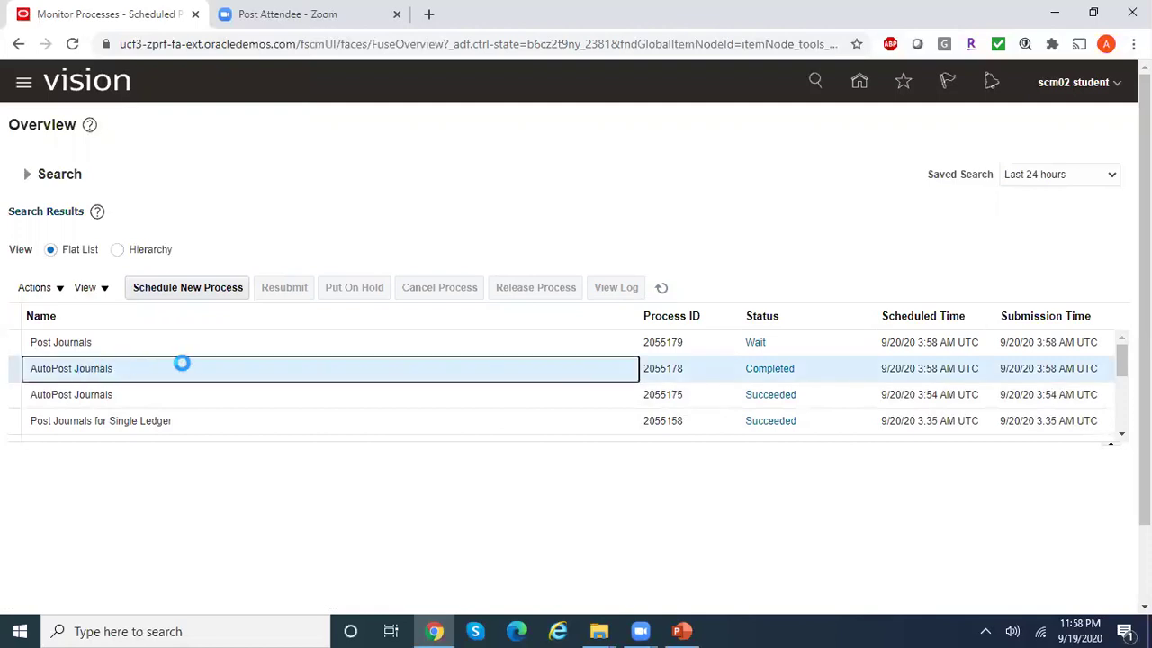
left_click(661, 288)
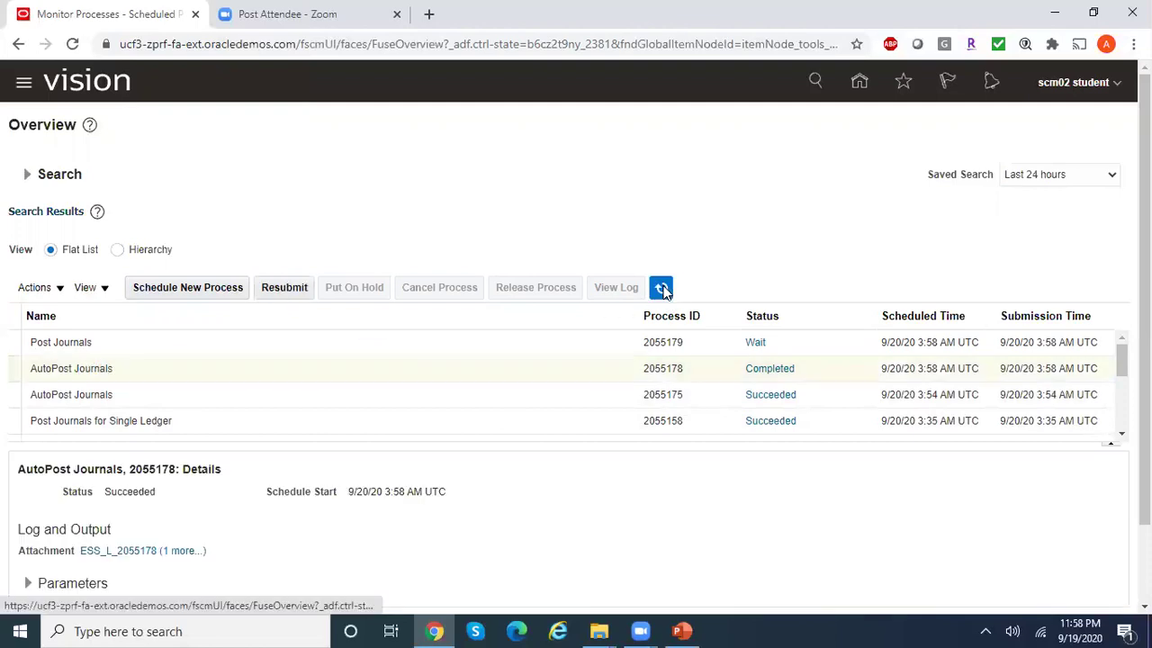
left_click(160, 370)
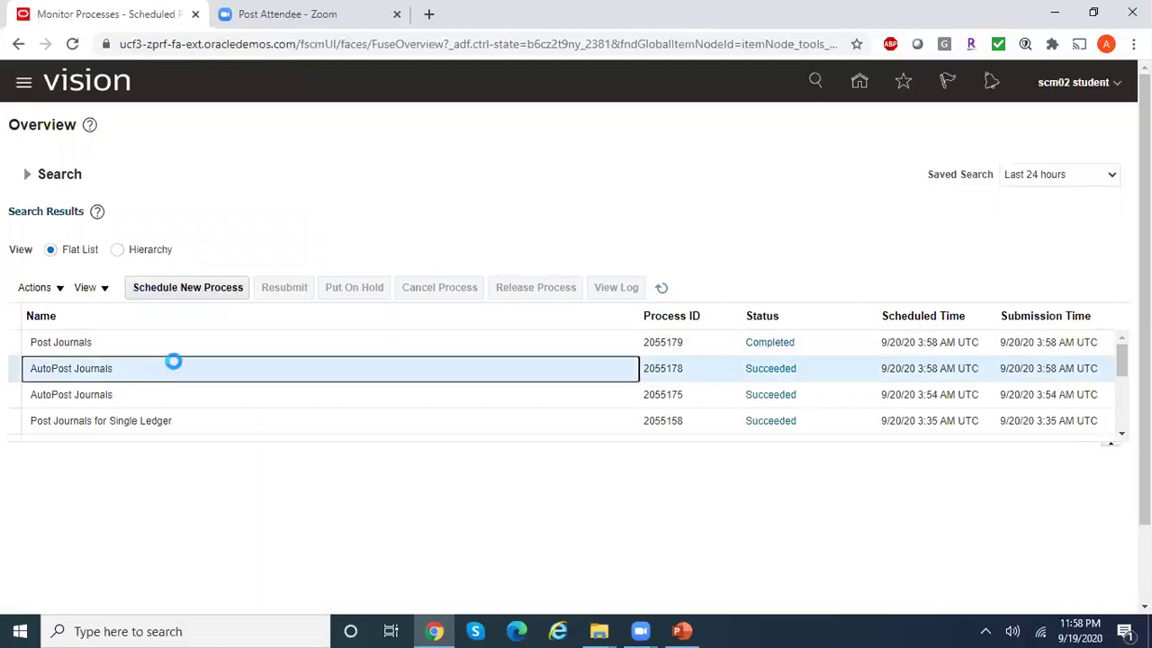
left_click(186, 370)
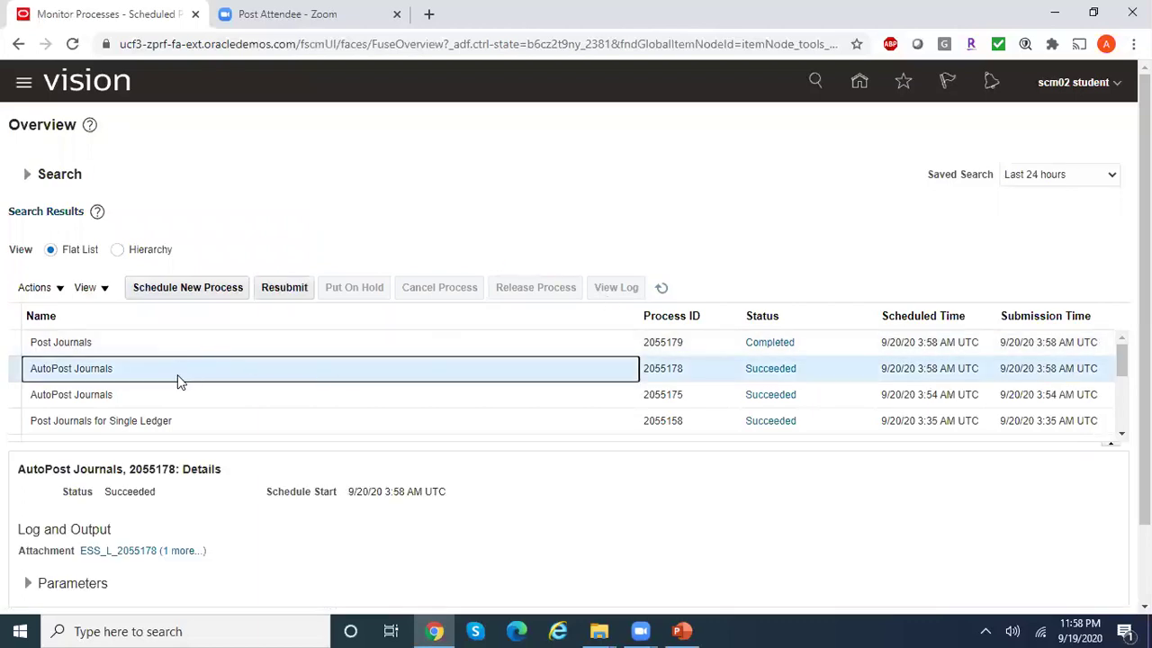
Step: Read the AutoPost Execution Report in the run's text attachment at full window size, then return to the browser and dismiss the attachments
left_click(183, 551)
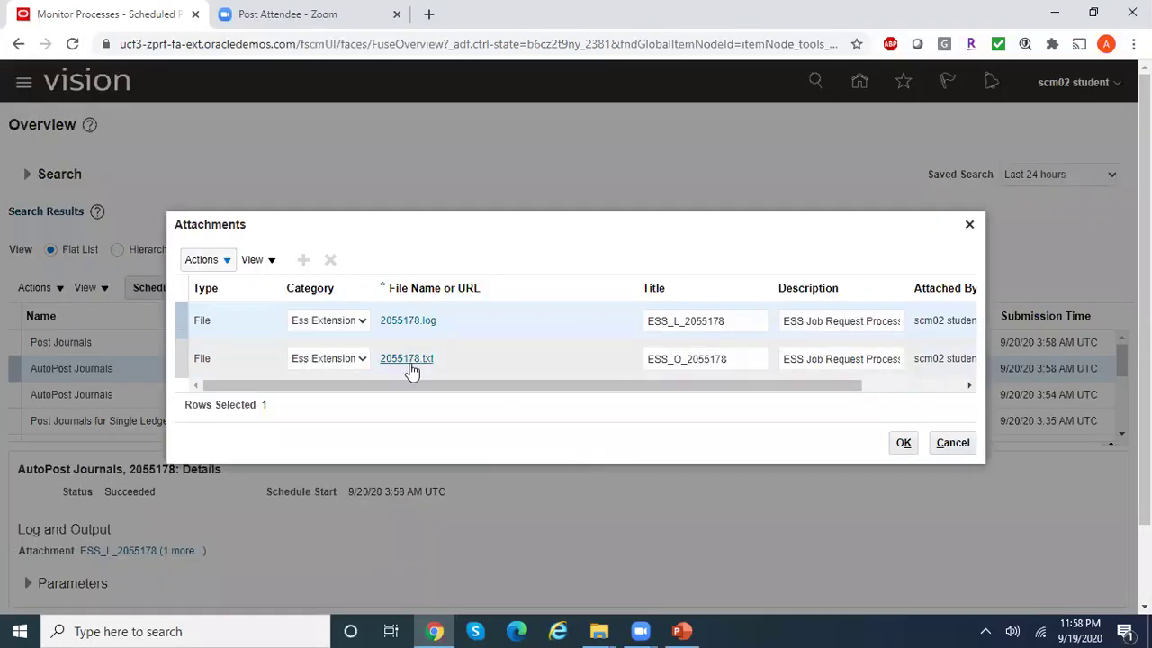
left_click(409, 362)
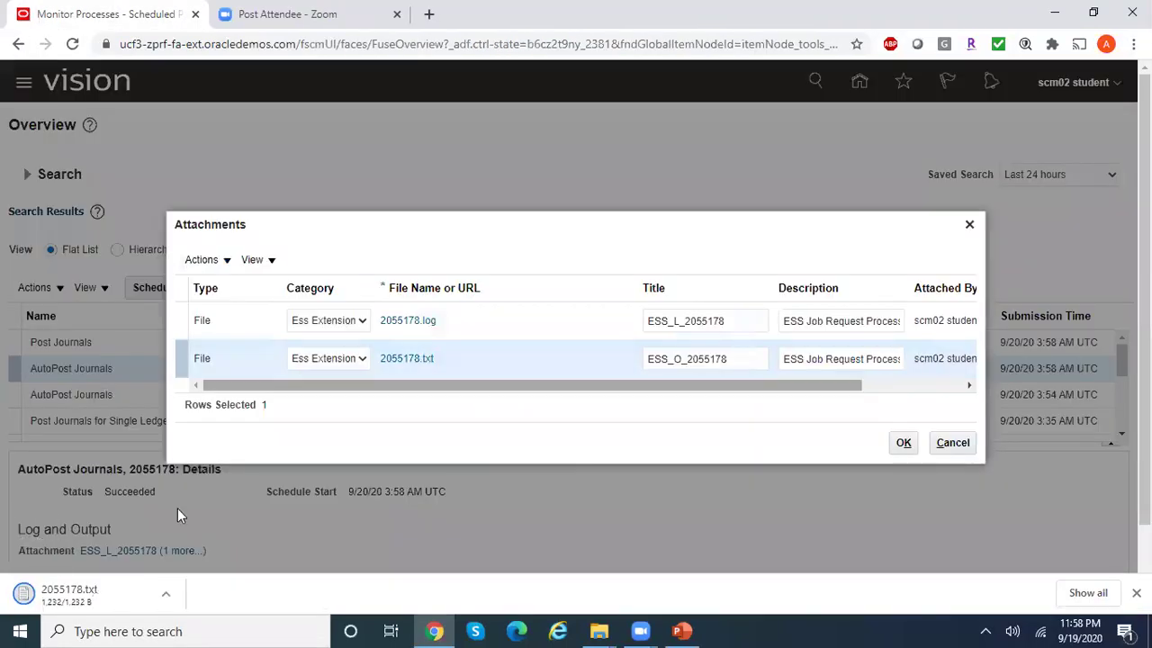
left_click(79, 603)
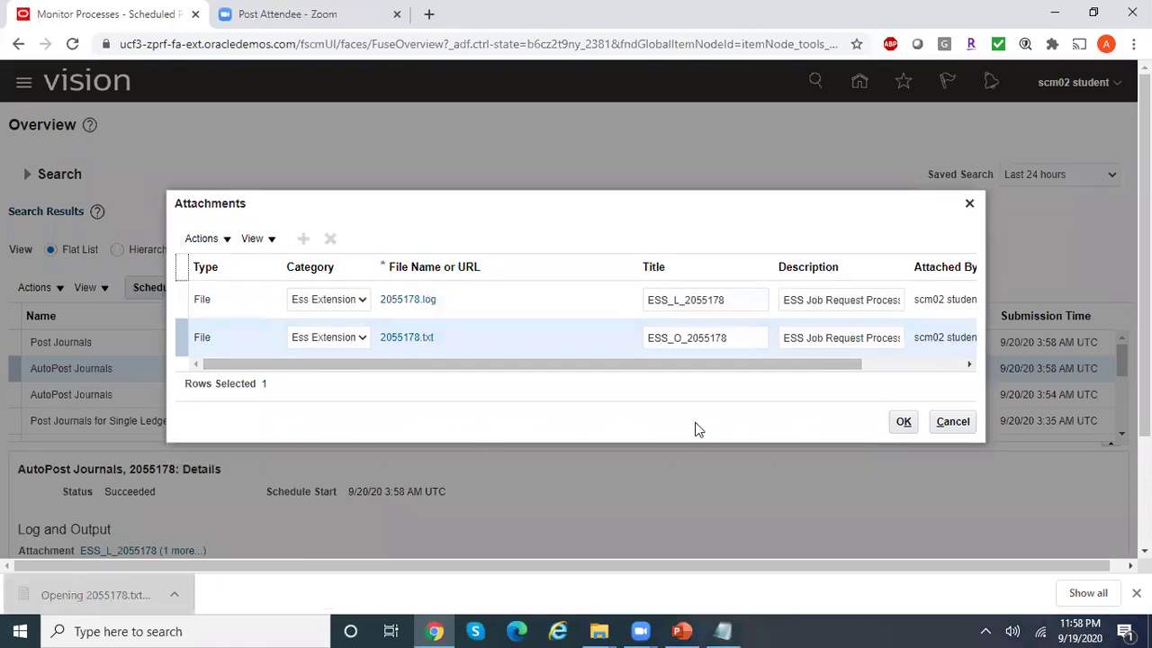
mouse_move(723, 631)
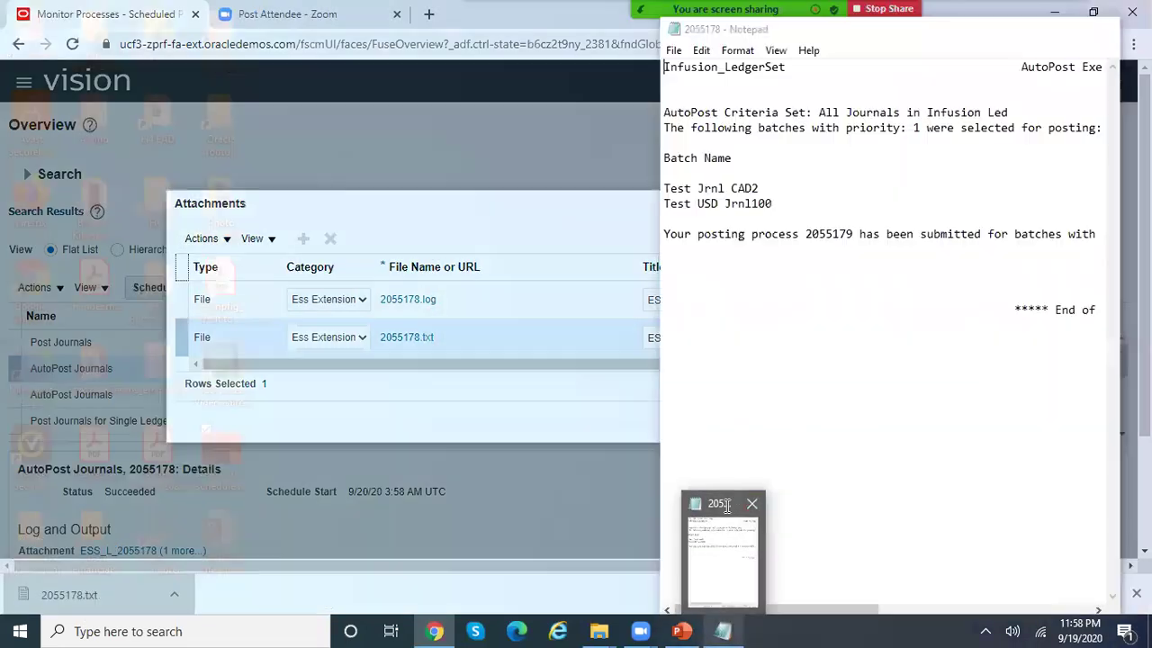
left_click(725, 513)
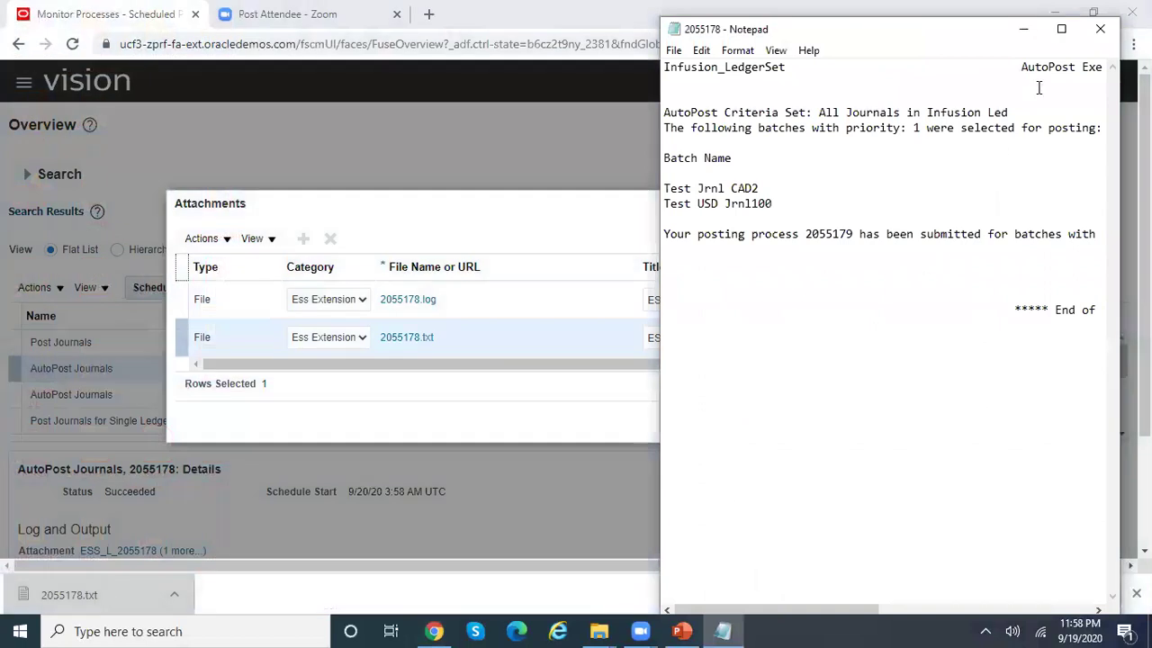
left_click(1062, 33)
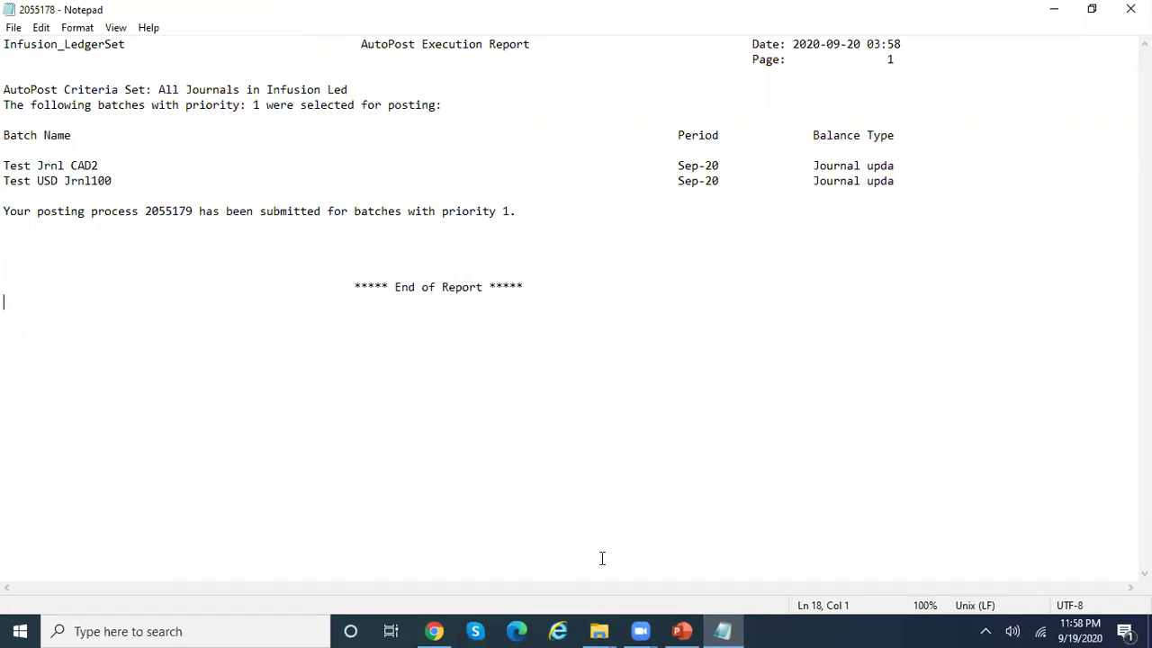
left_click(444, 623)
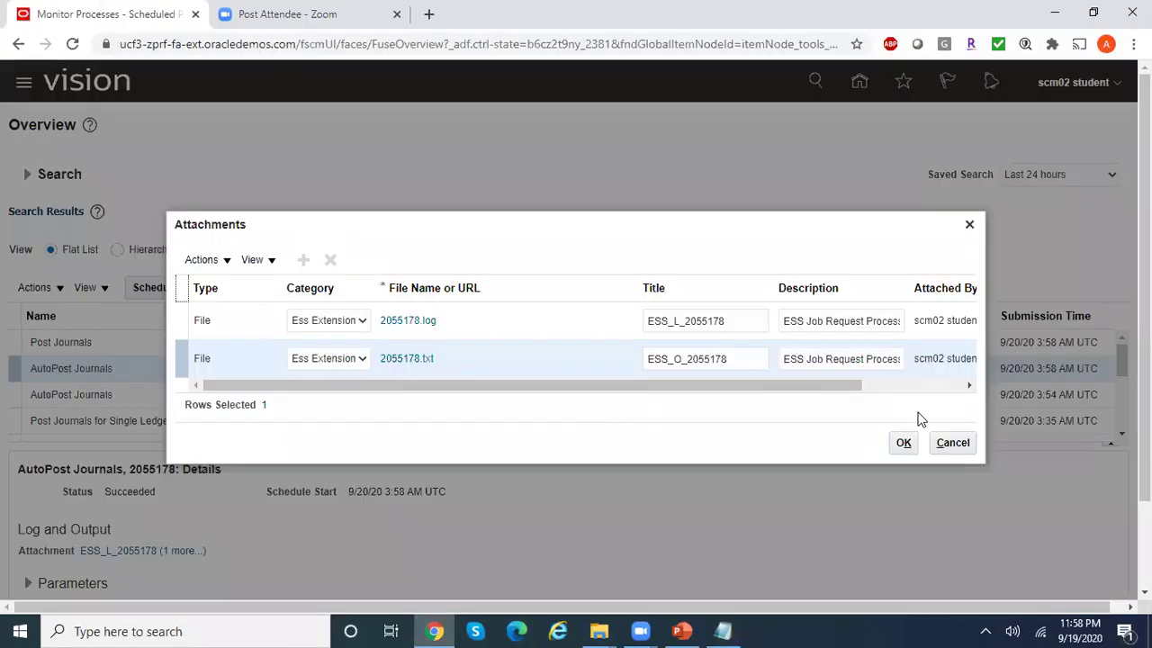
left_click(955, 448)
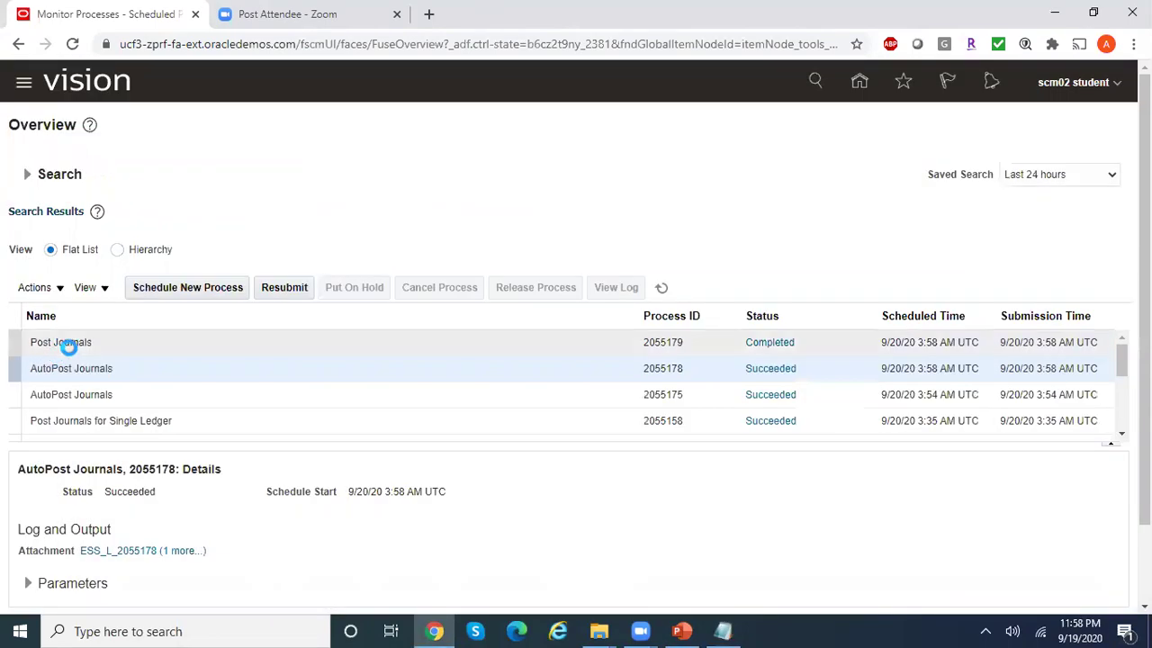
Step: Open the text output of the newest Post Journals process at full window size and highlight the posted batch names in the validation report
left_click(326, 341)
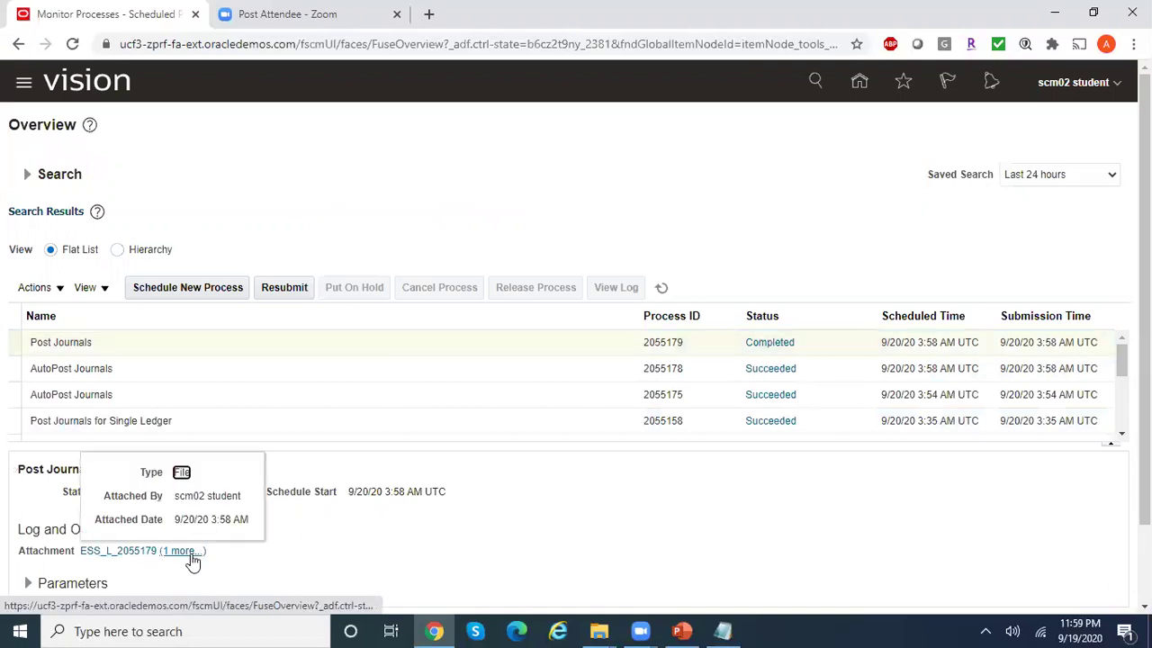
left_click(184, 551)
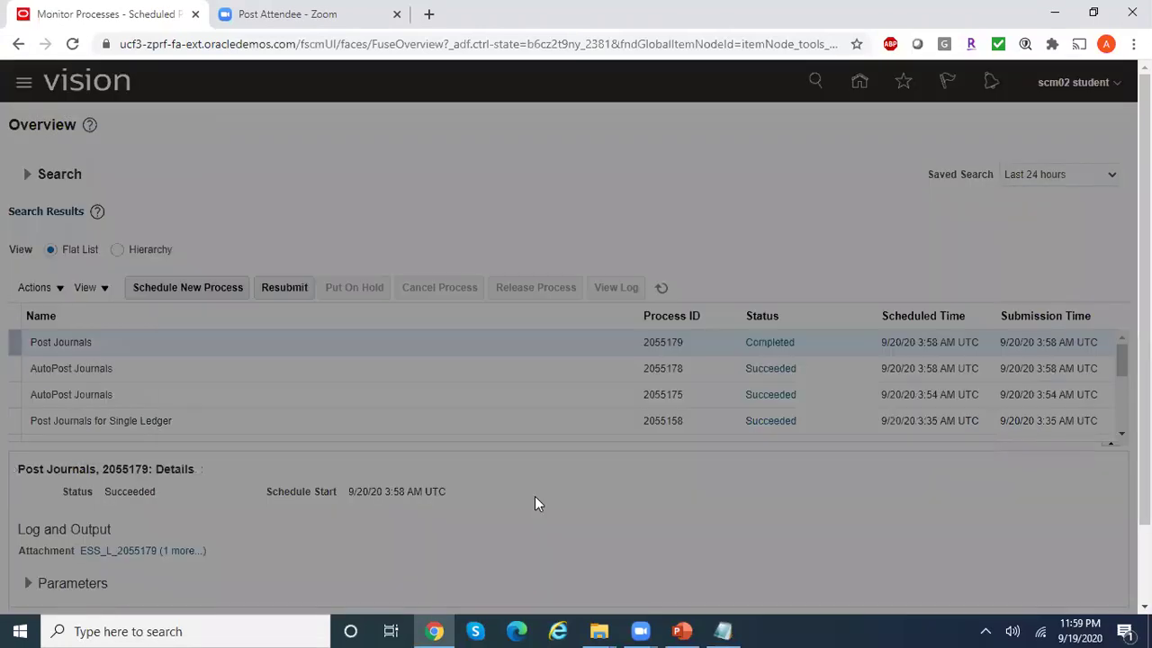
left_click(420, 358)
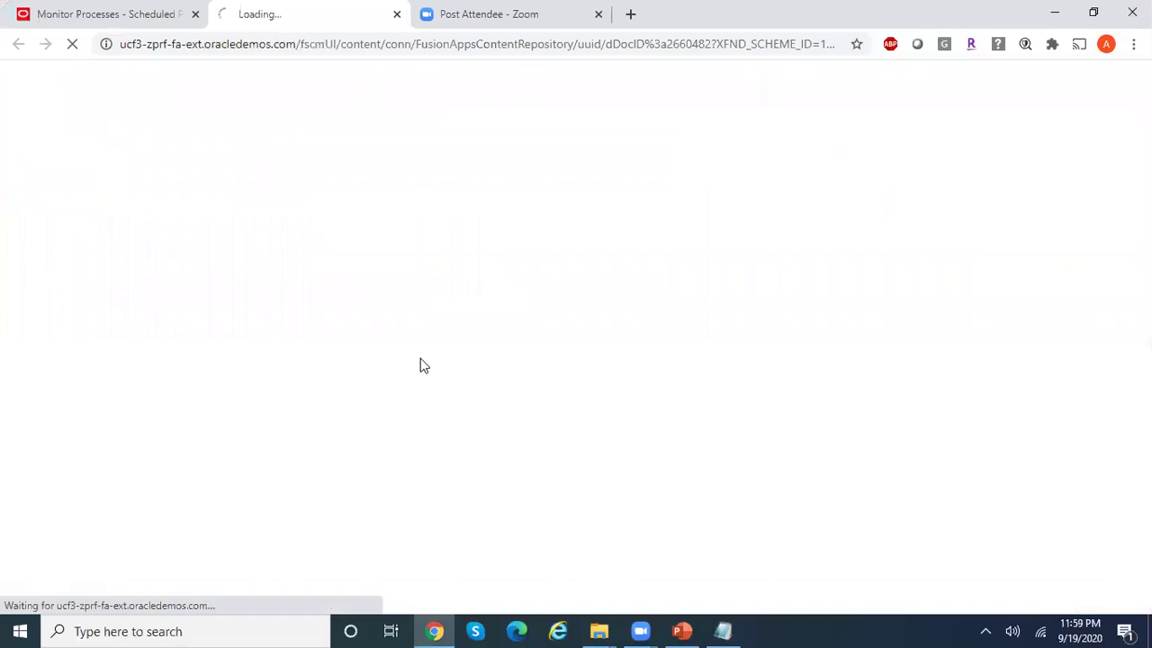
left_click(85, 594)
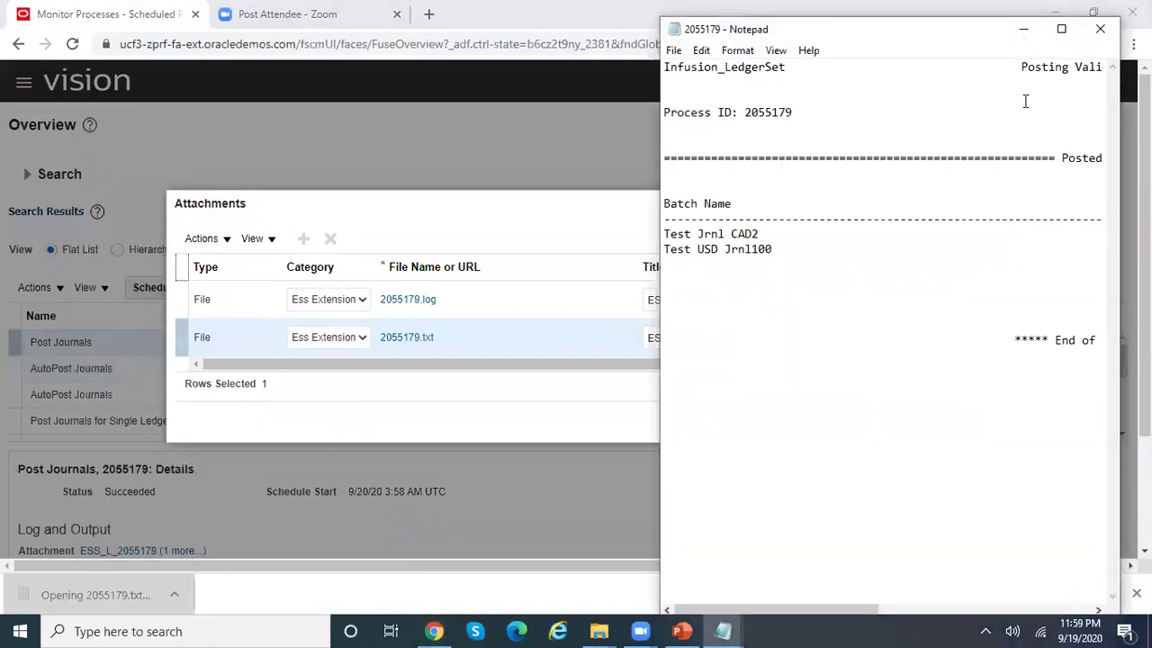
left_click(1061, 28)
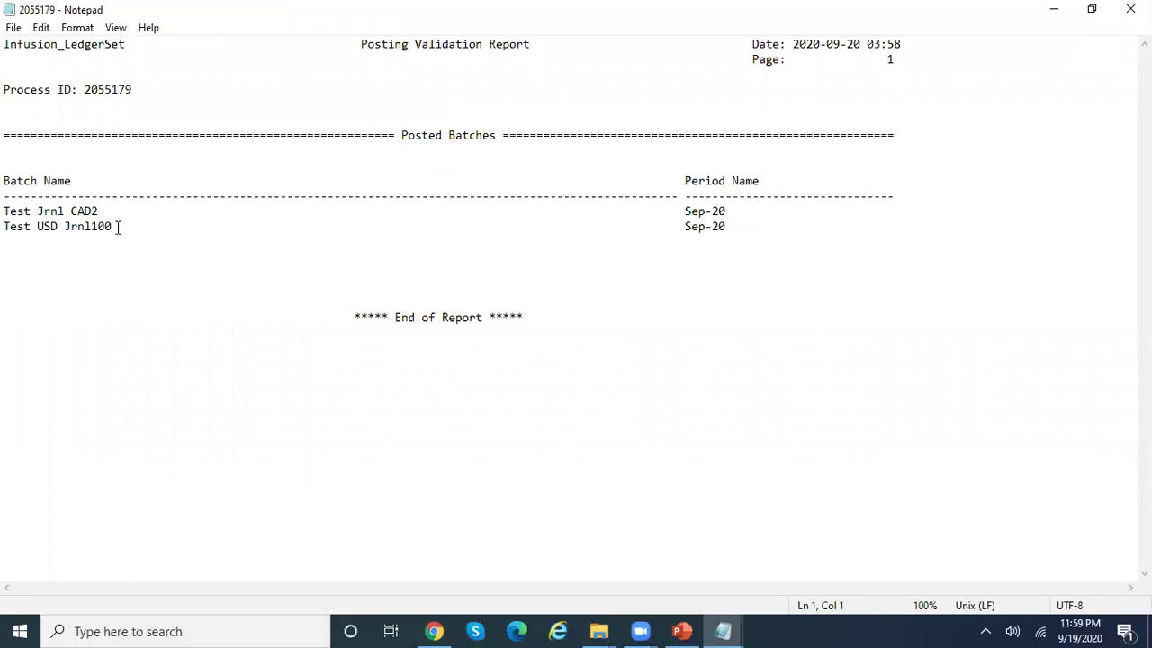
left_click_drag(117, 226, 8, 207)
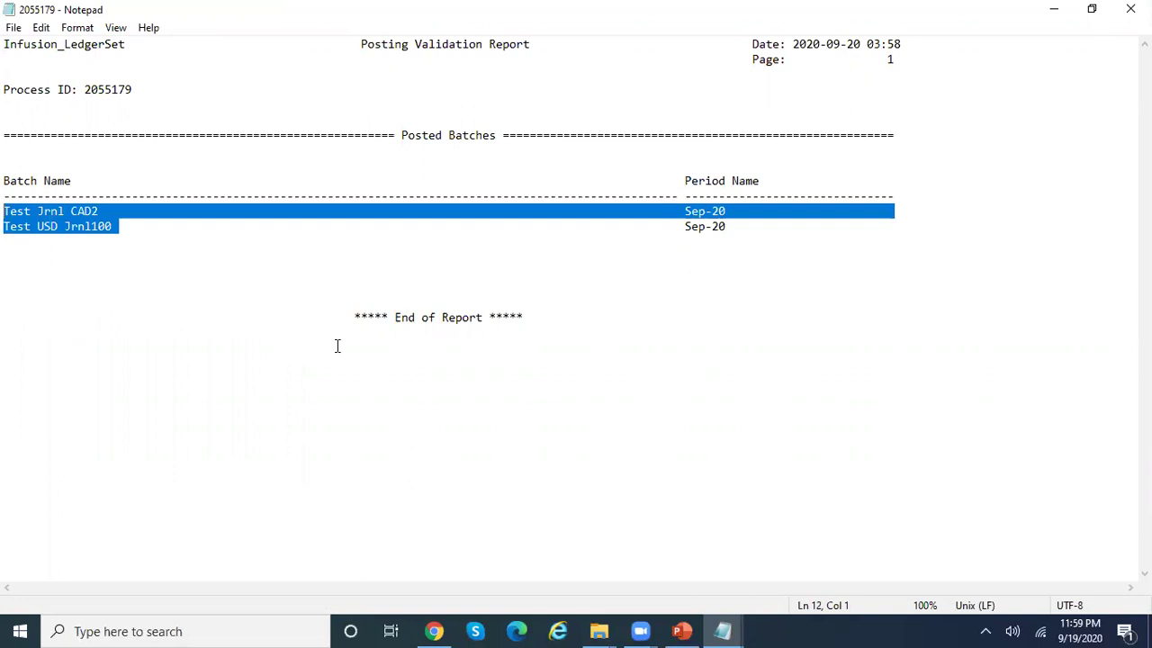